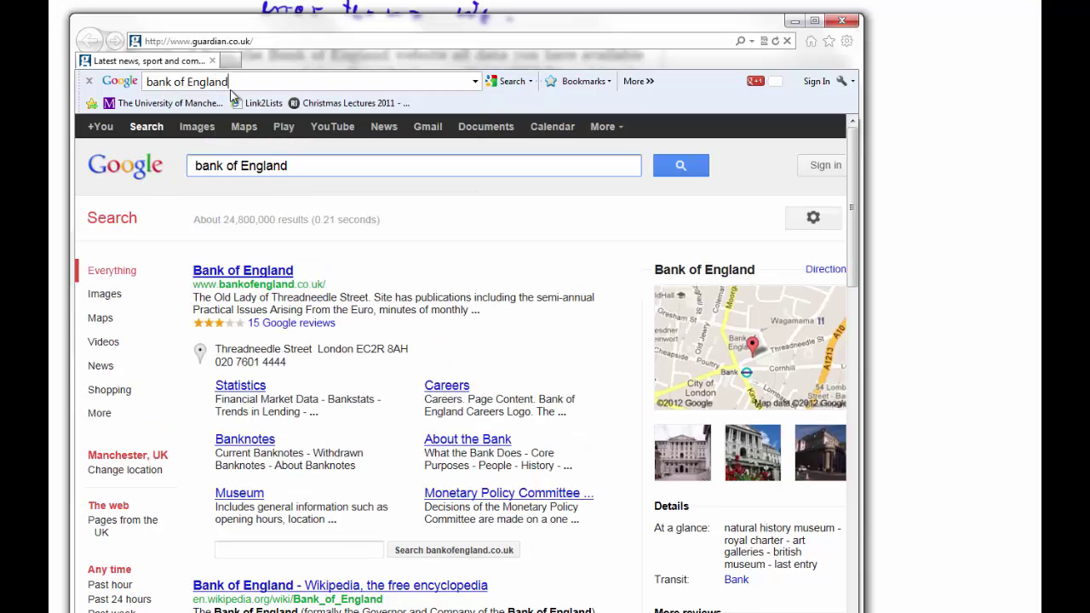
Open the Bank of England website from the search results and move the browser window to consult the exercise text behind it
click(271, 281)
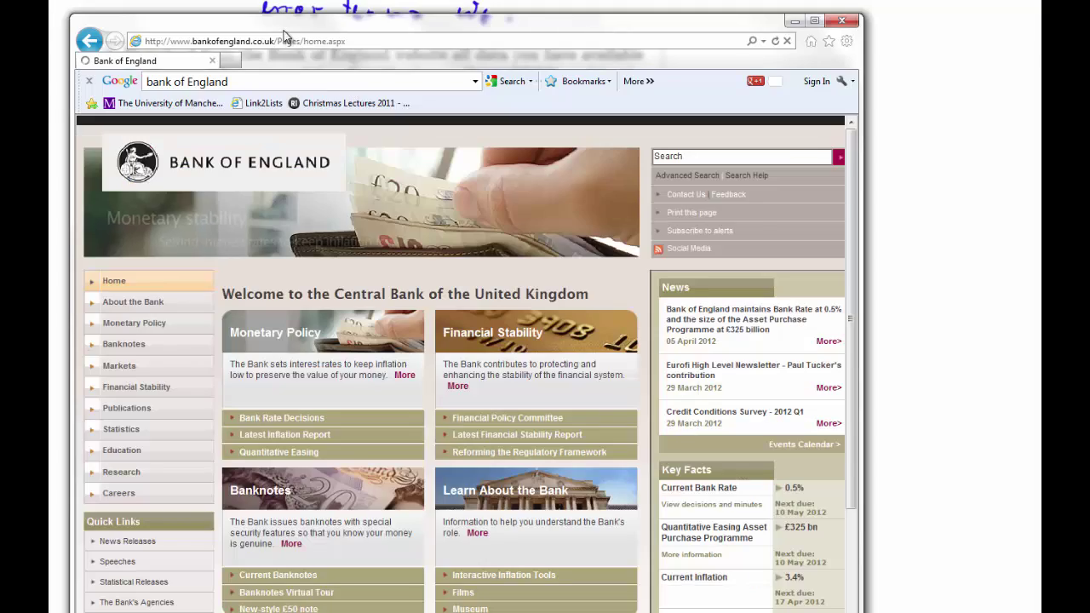
drag(400, 24, 349, 151)
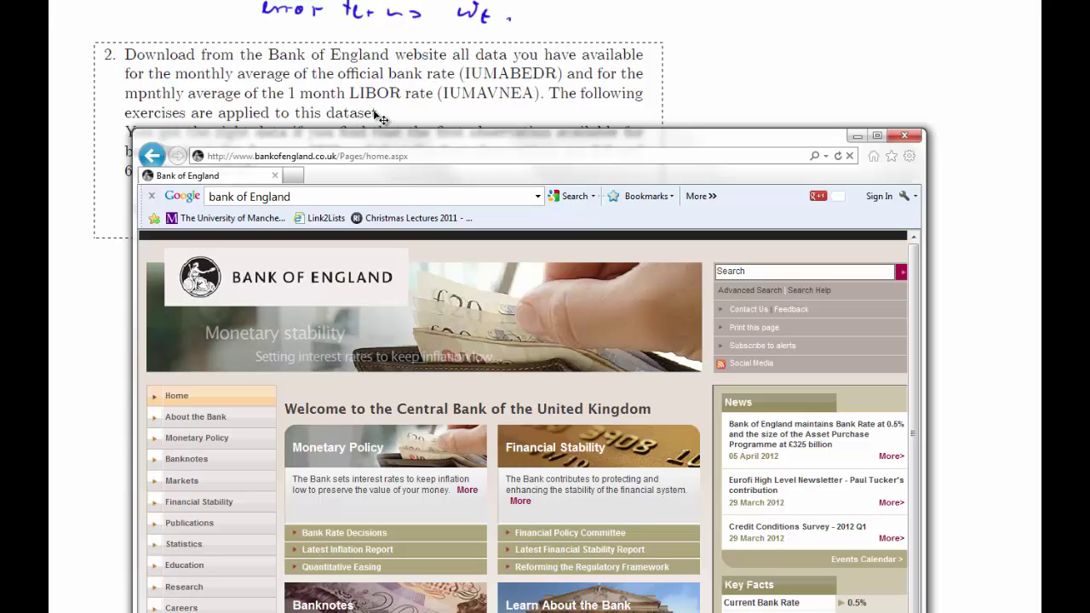
drag(372, 136, 377, 96)
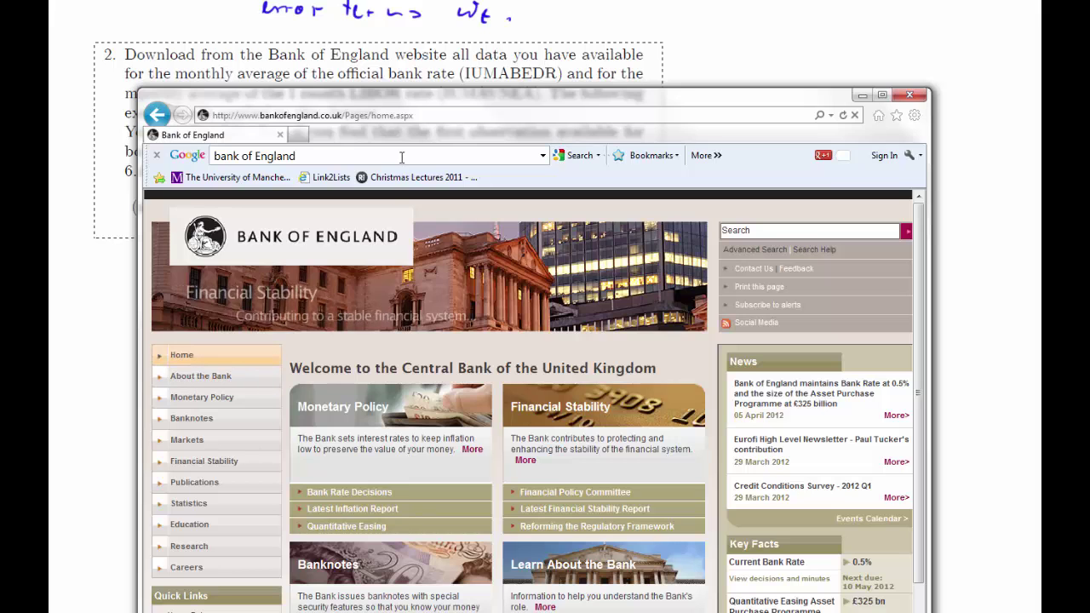
drag(388, 105, 366, 34)
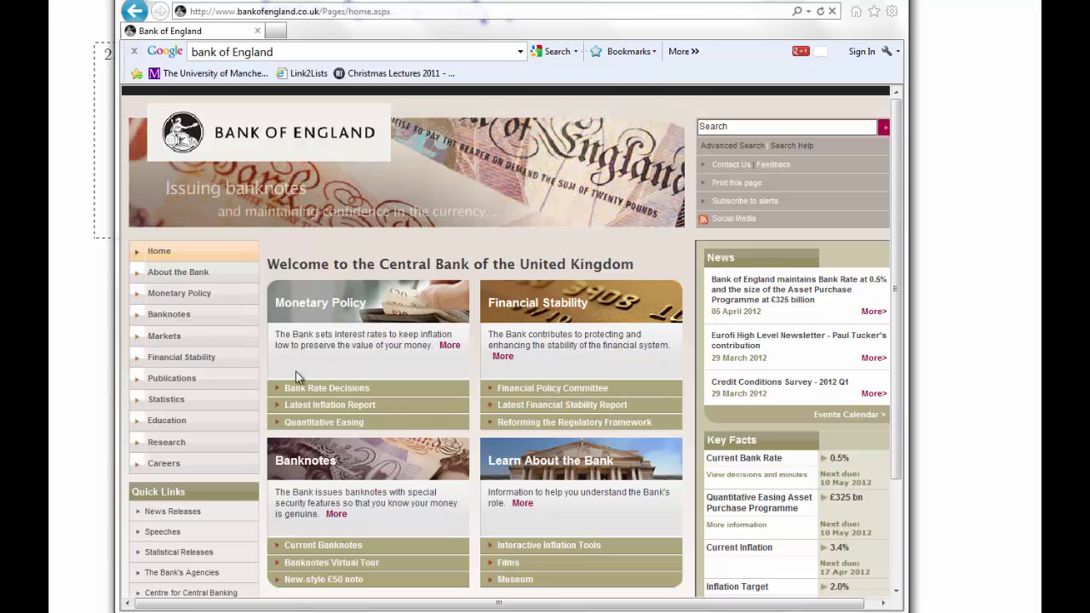
Open the Interest and Exchange Rates Data page from the site's Statistics section
click(169, 400)
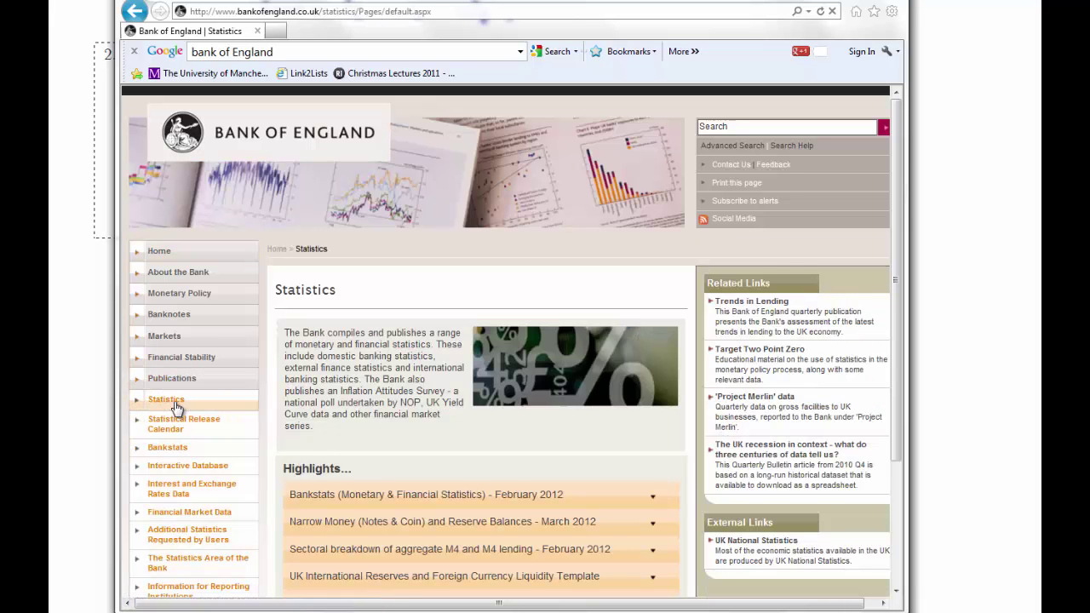
scroll(336, 366, down, 3)
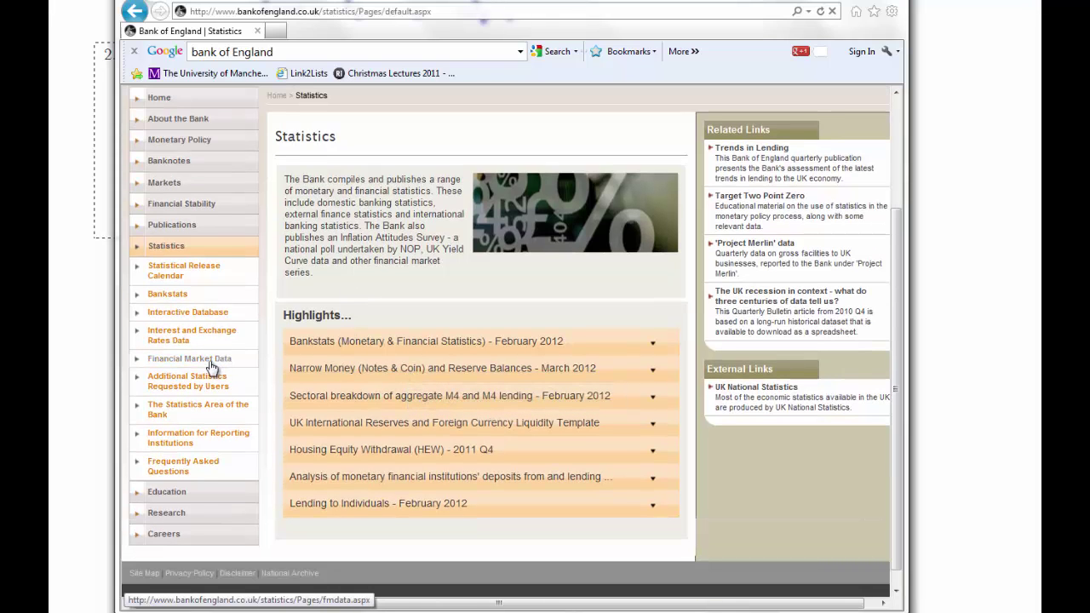
click(175, 335)
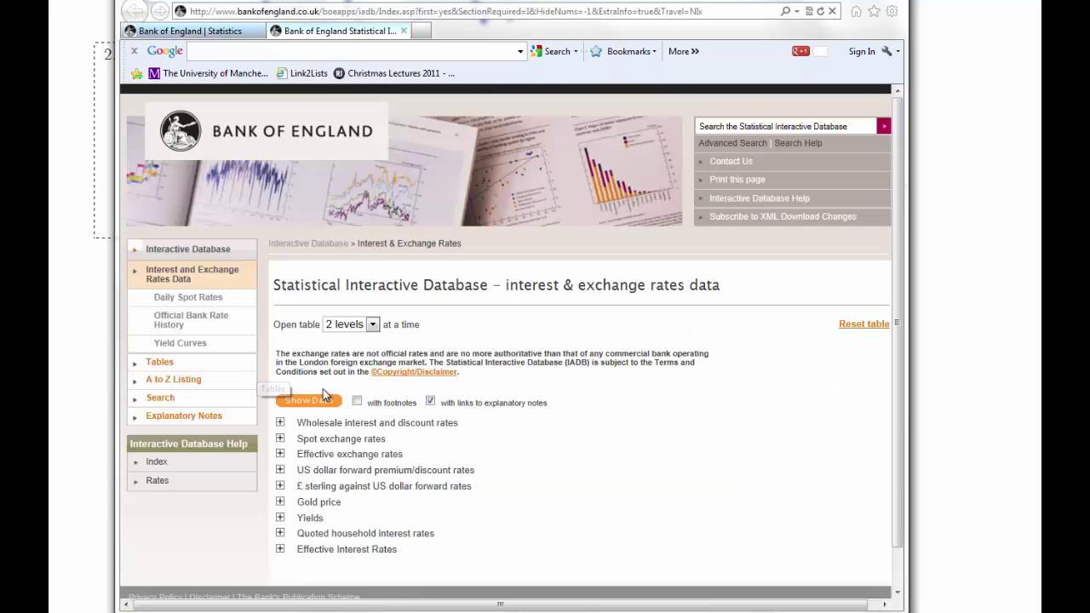
Under Wholesale interest and discount rates, select the Official Bank Rate month average series (IUMABEDR) and show its data
click(280, 424)
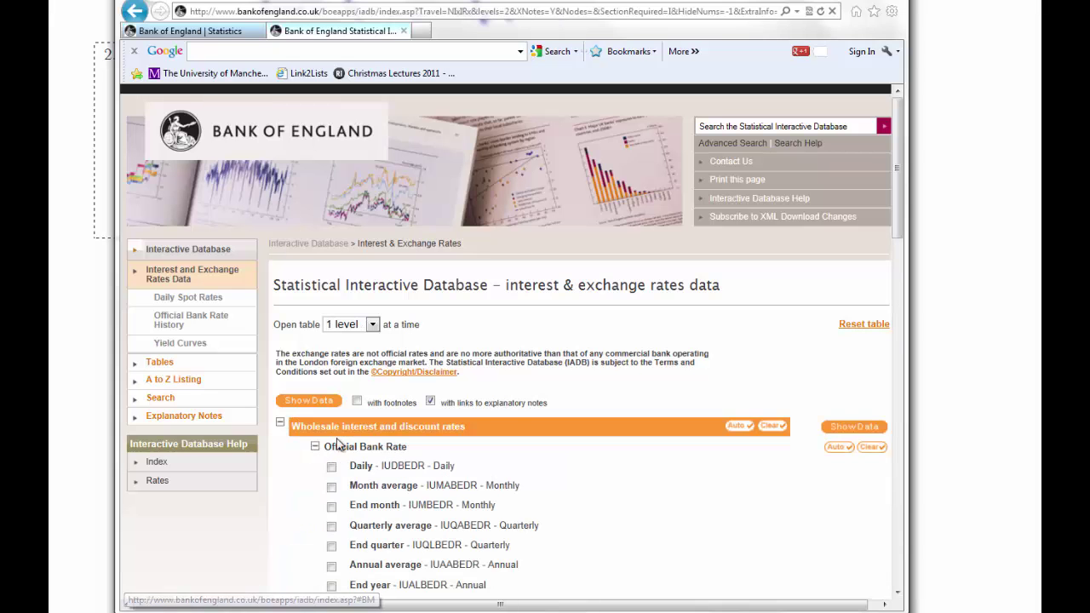
scroll(386, 463, down, 3)
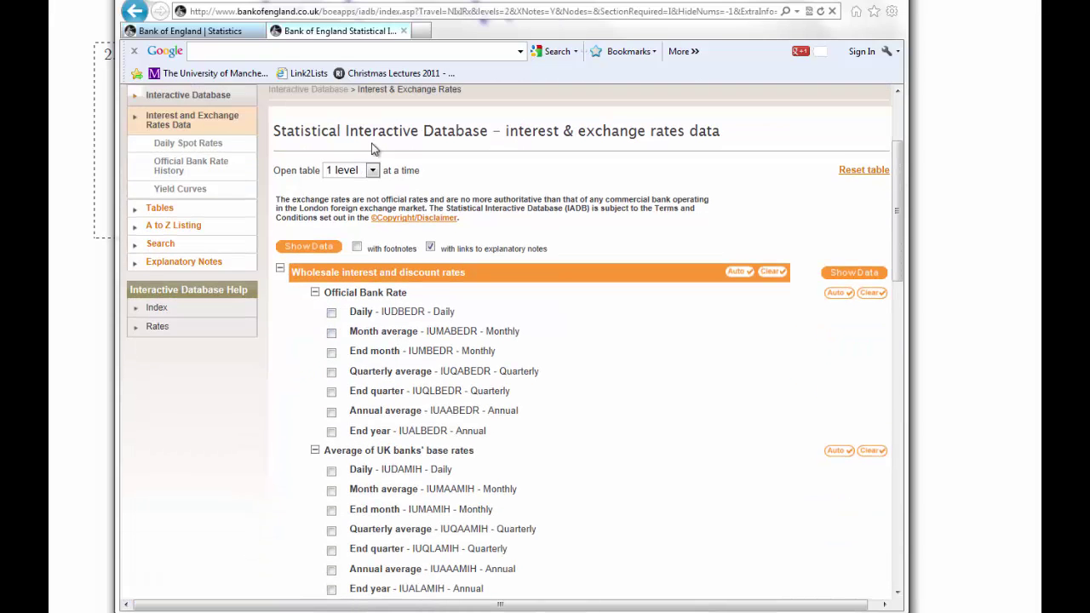
drag(330, 10, 375, 193)
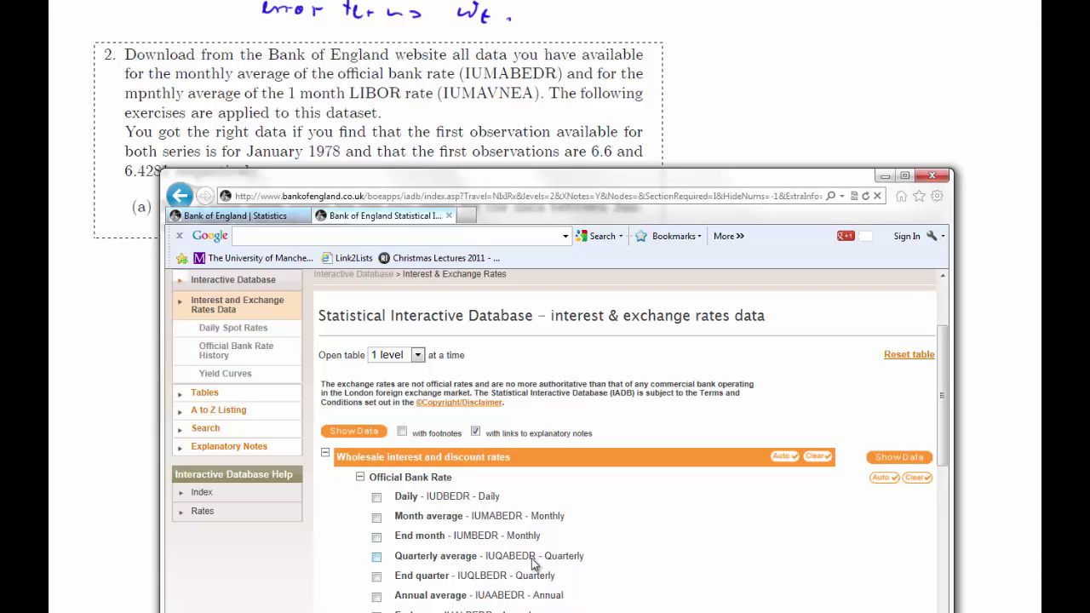
scroll(478, 546, down, 2)
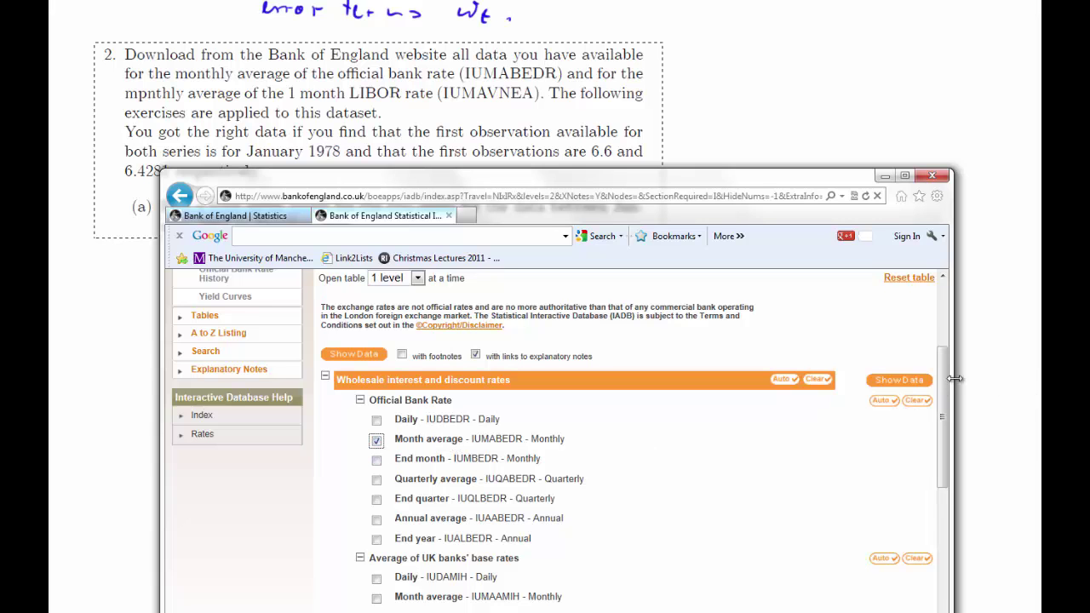
click(901, 380)
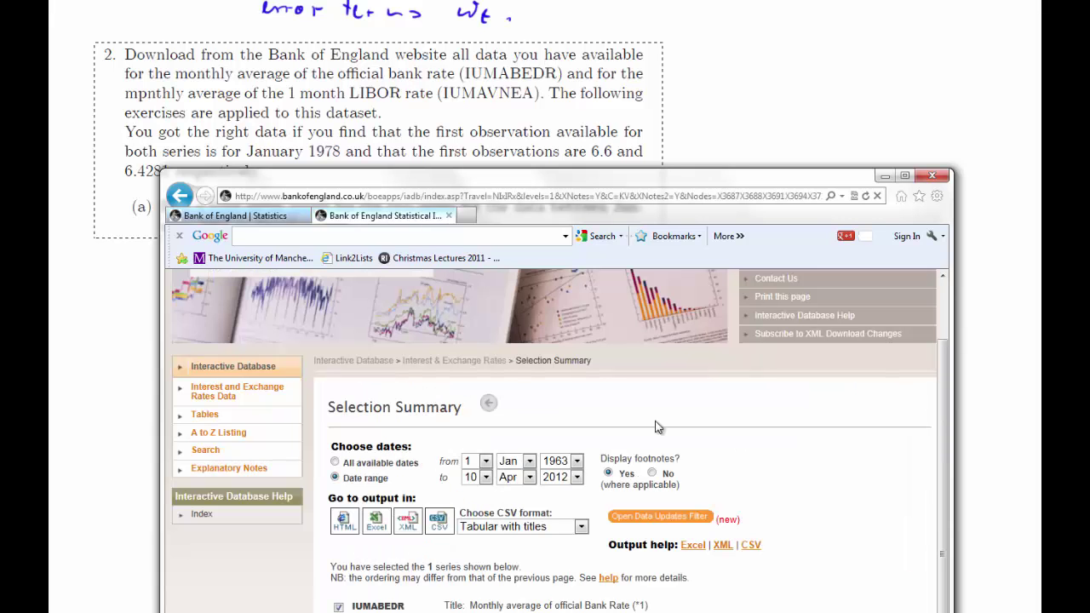
Export the IUMABEDR series to Excel and open the downloaded file, accepting the file format warning
click(375, 520)
drag(393, 177, 336, 25)
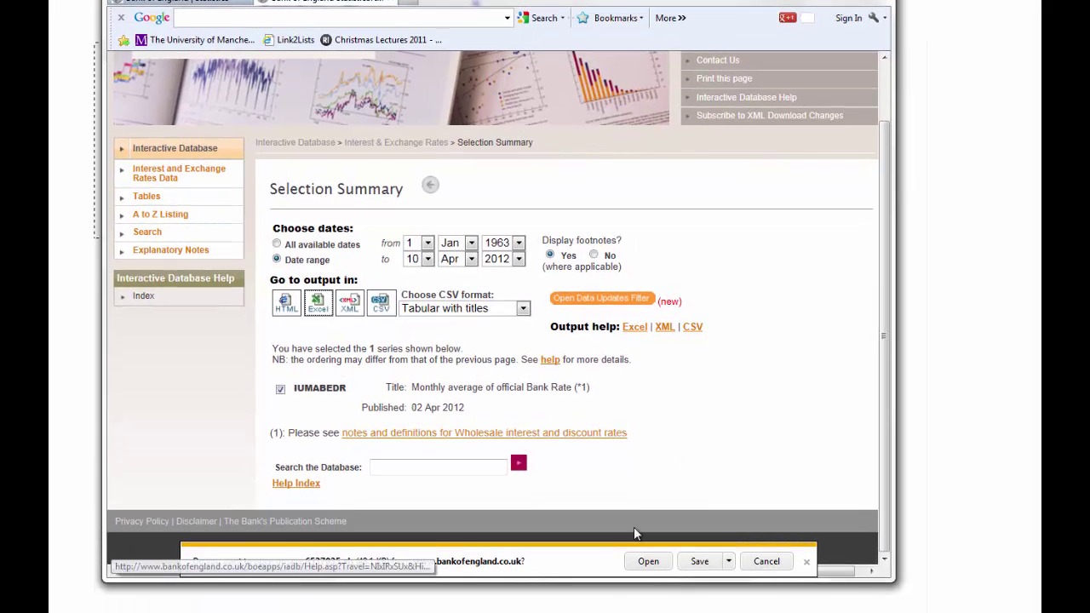
click(645, 562)
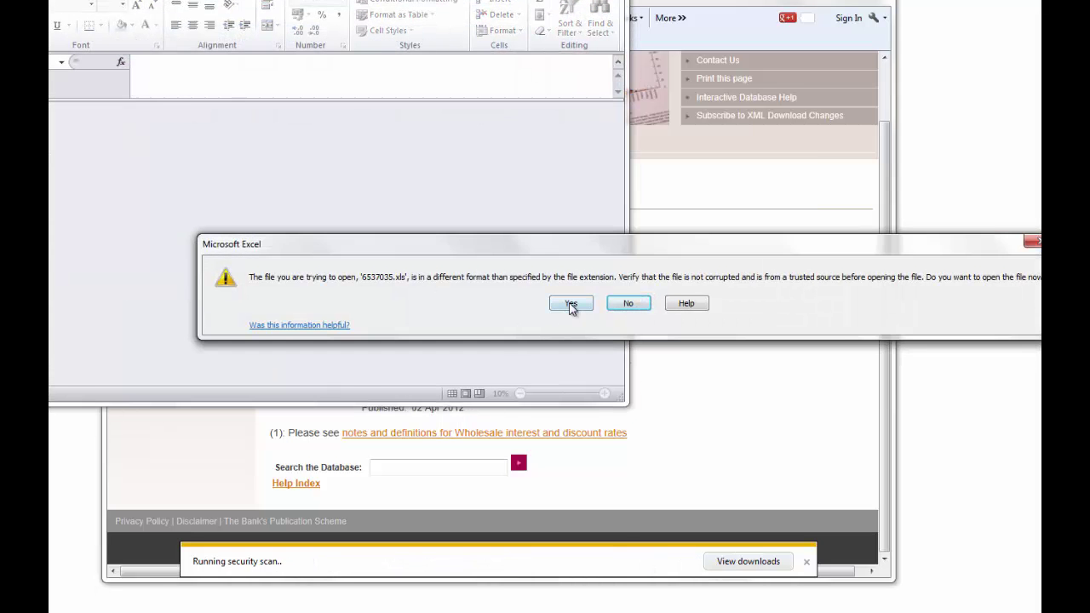
click(570, 305)
drag(269, 1, 499, 80)
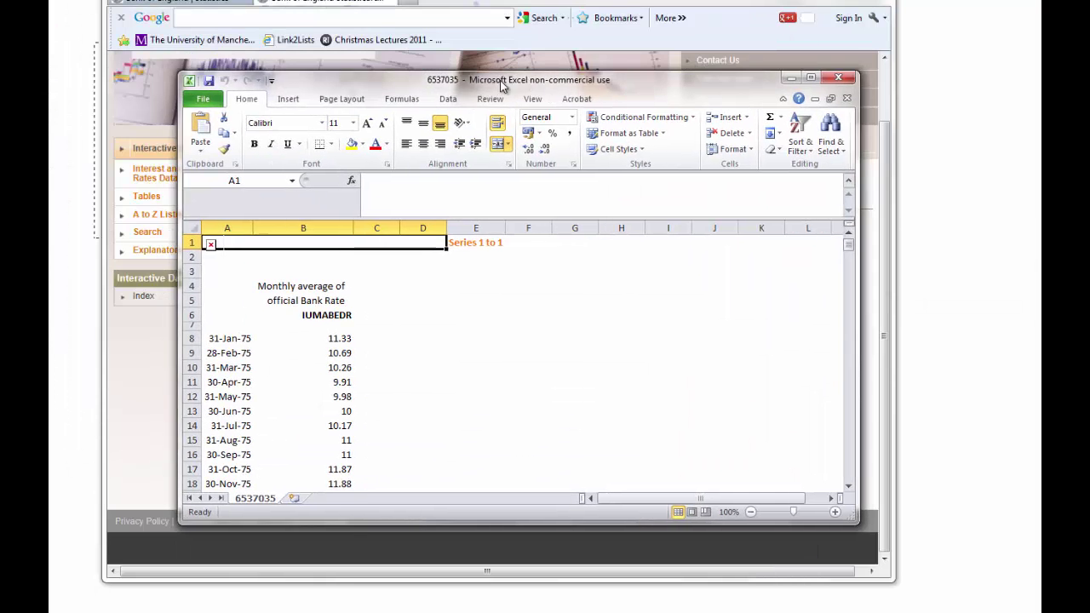
Save the workbook to the Desktop as ex3data, keeping the Web Page format
click(379, 338)
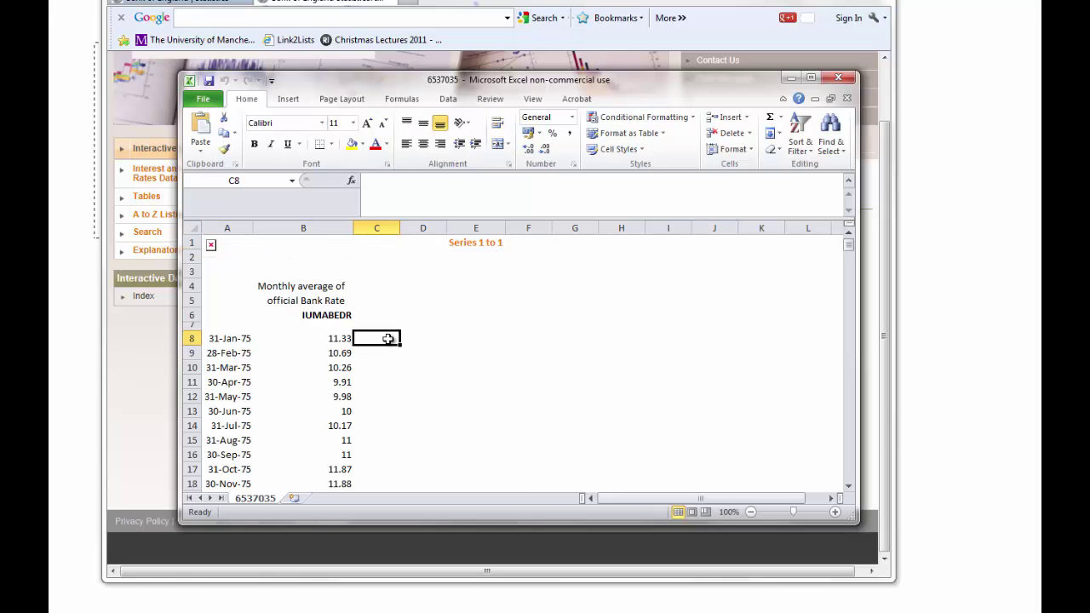
click(199, 98)
click(228, 143)
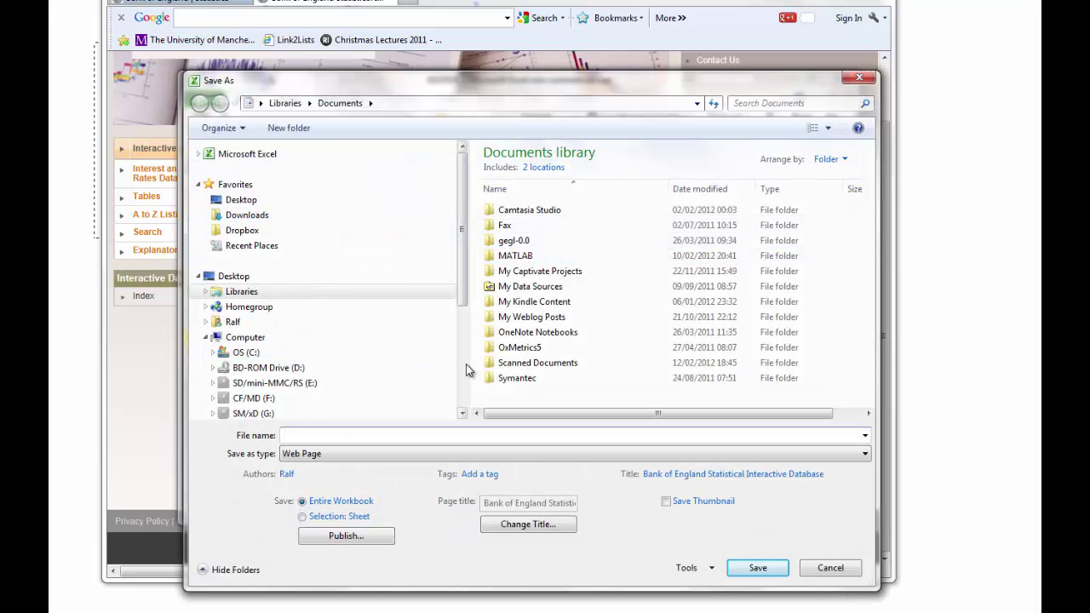
click(241, 201)
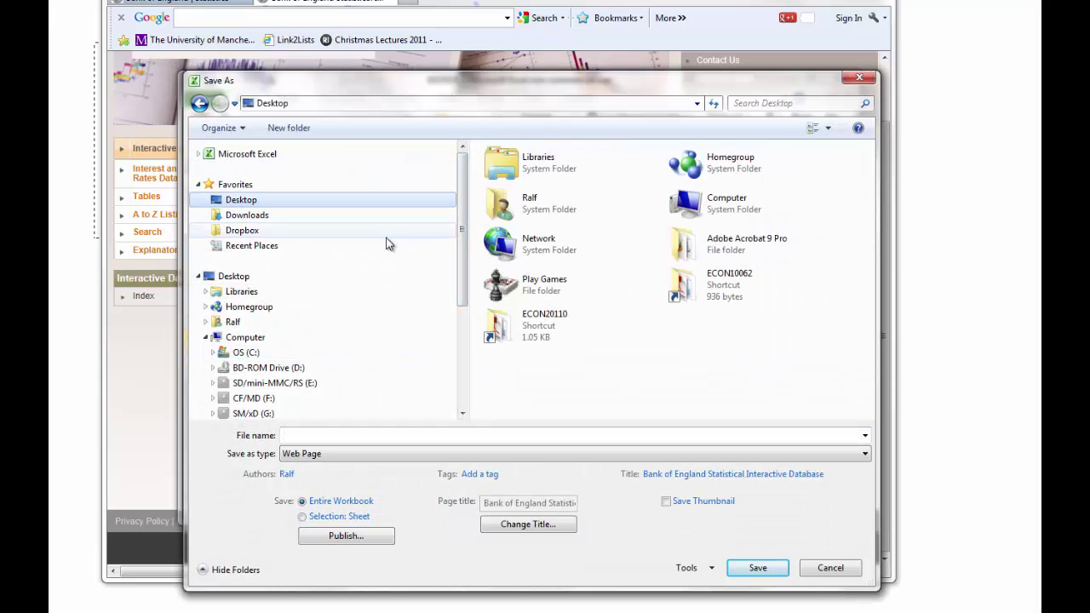
click(308, 435)
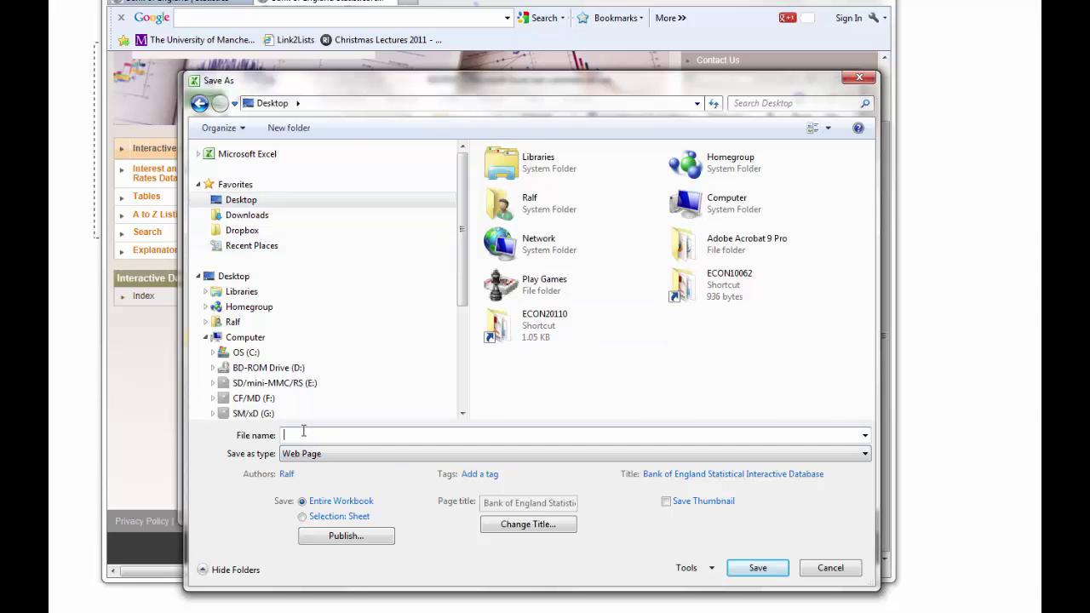
text(ex3data)
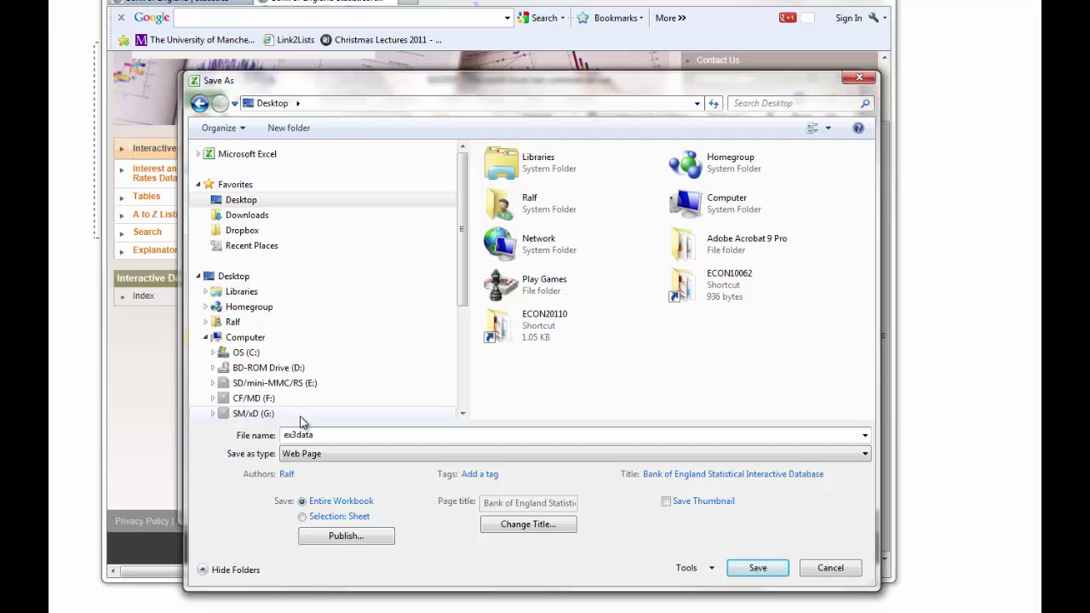
key(Return)
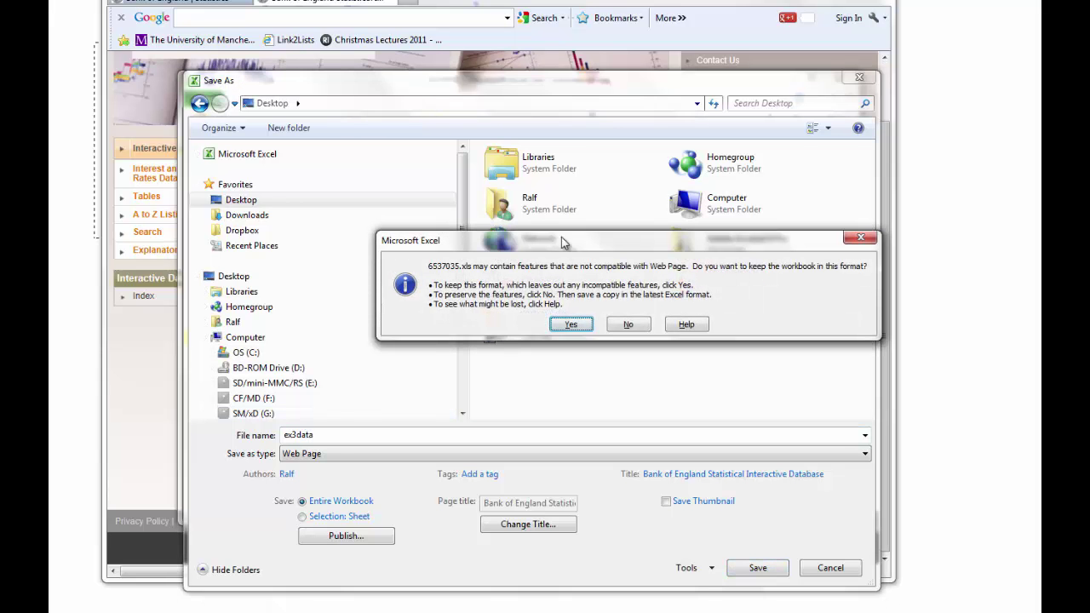
click(564, 327)
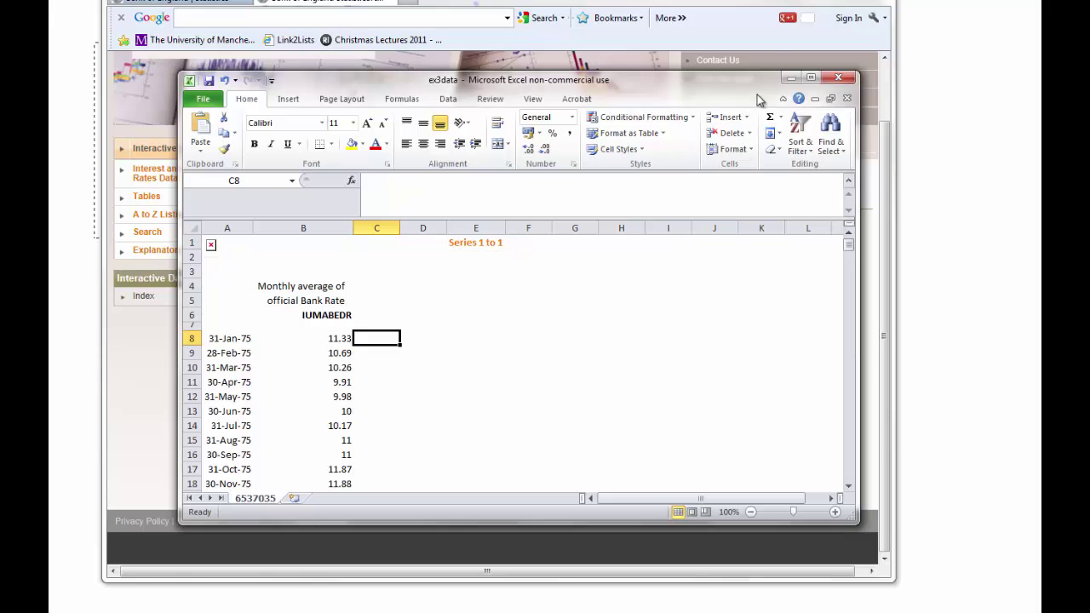
Insert a line chart of the official bank rate values in column B, from B162 to B454
click(790, 77)
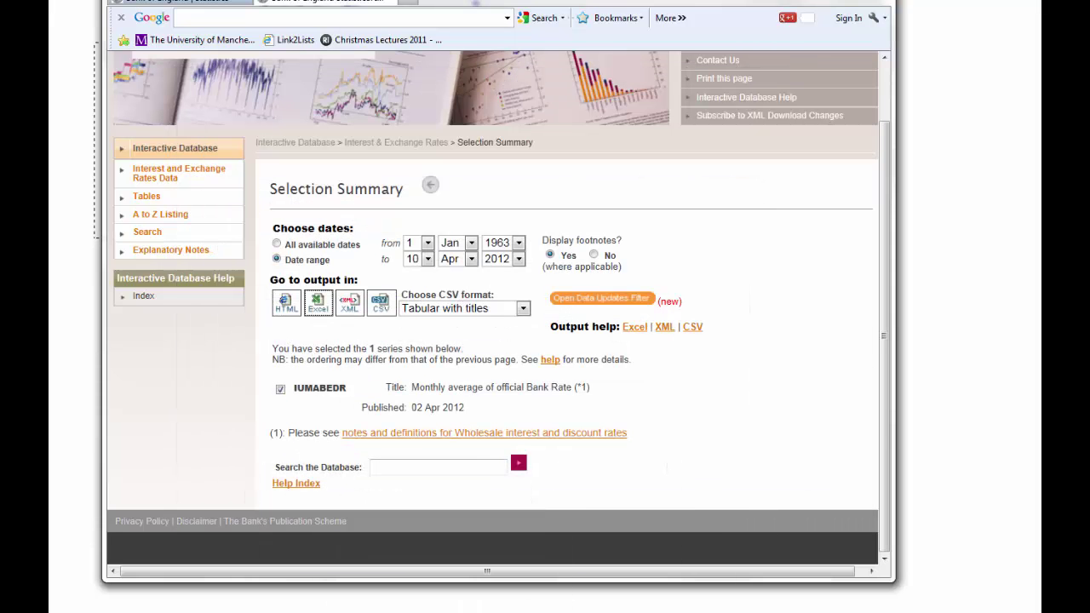
key(alt+Tab)
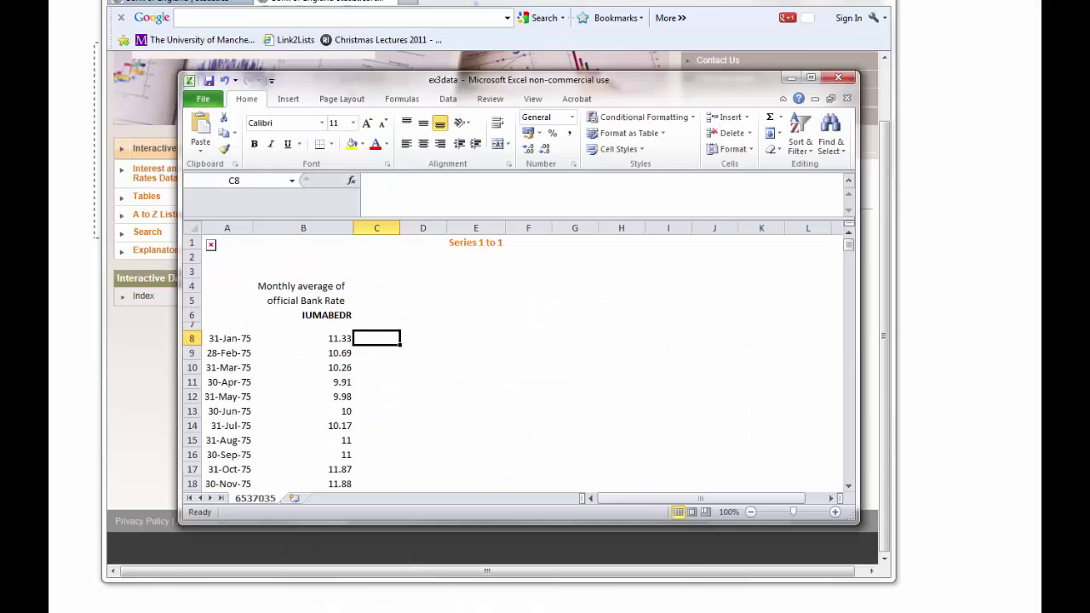
click(348, 338)
scroll(436, 361, down, 20)
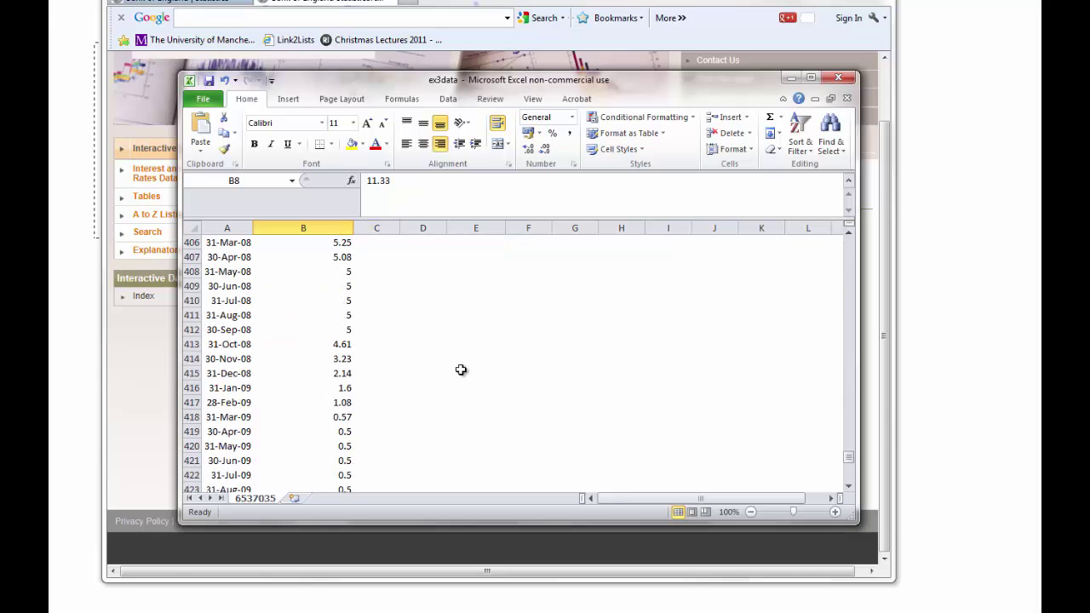
scroll(482, 364, up, 20)
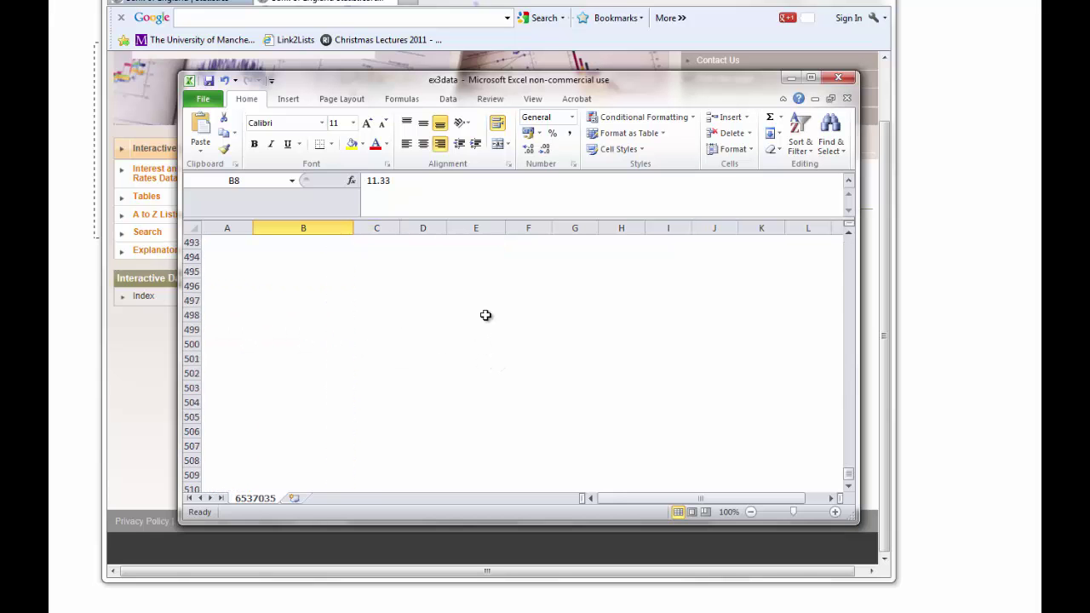
scroll(488, 312, up, 20)
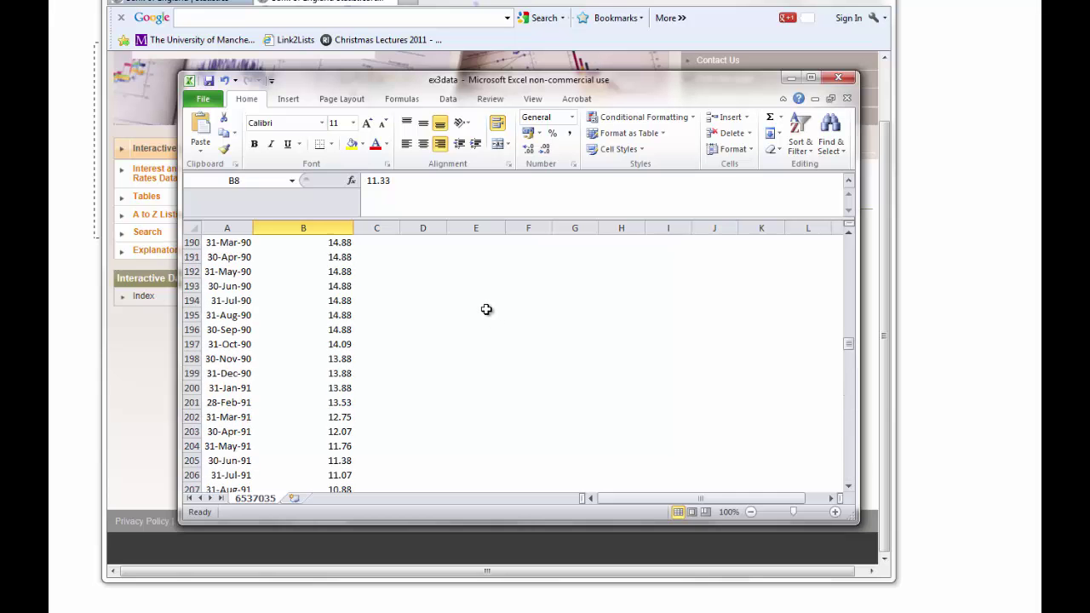
click(338, 272)
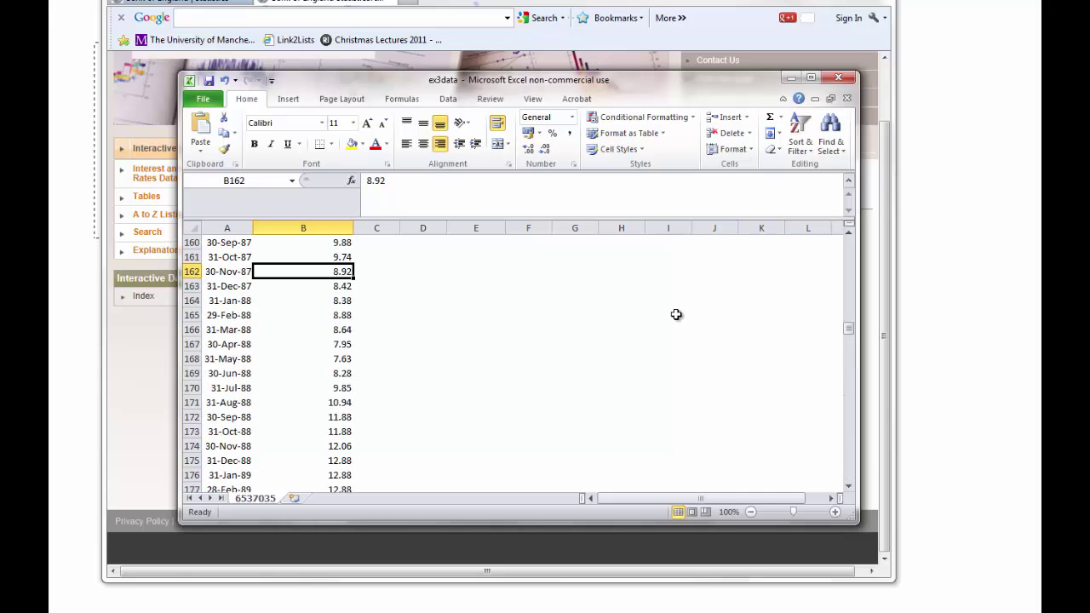
key(ctrl+shift+Down)
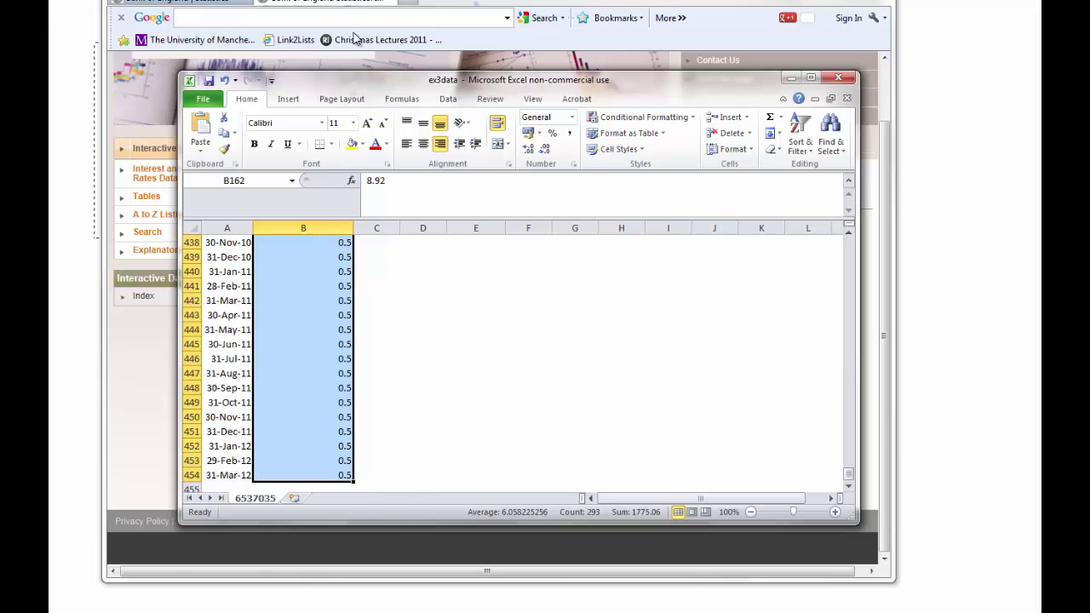
click(287, 100)
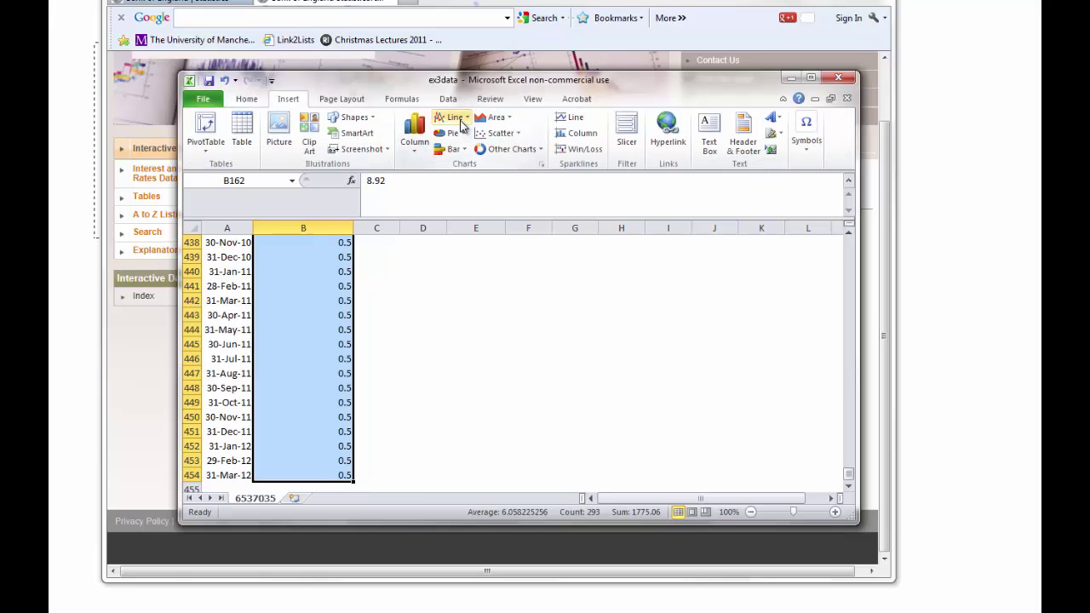
click(449, 117)
click(369, 158)
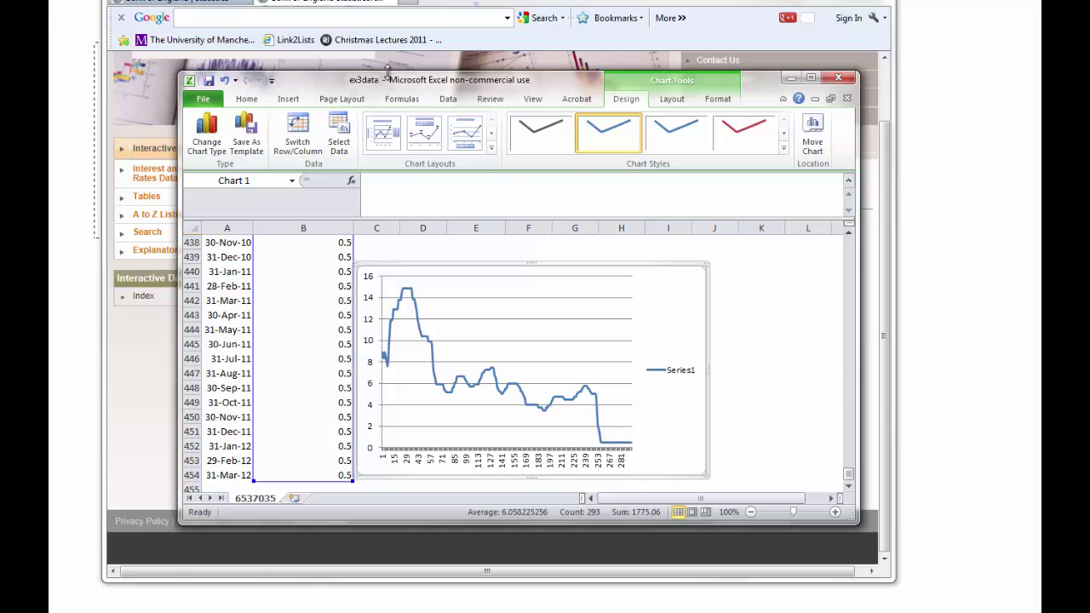
Examine the monthly bank rate values from late 2008 onward alongside the line chart
drag(387, 70, 387, 9)
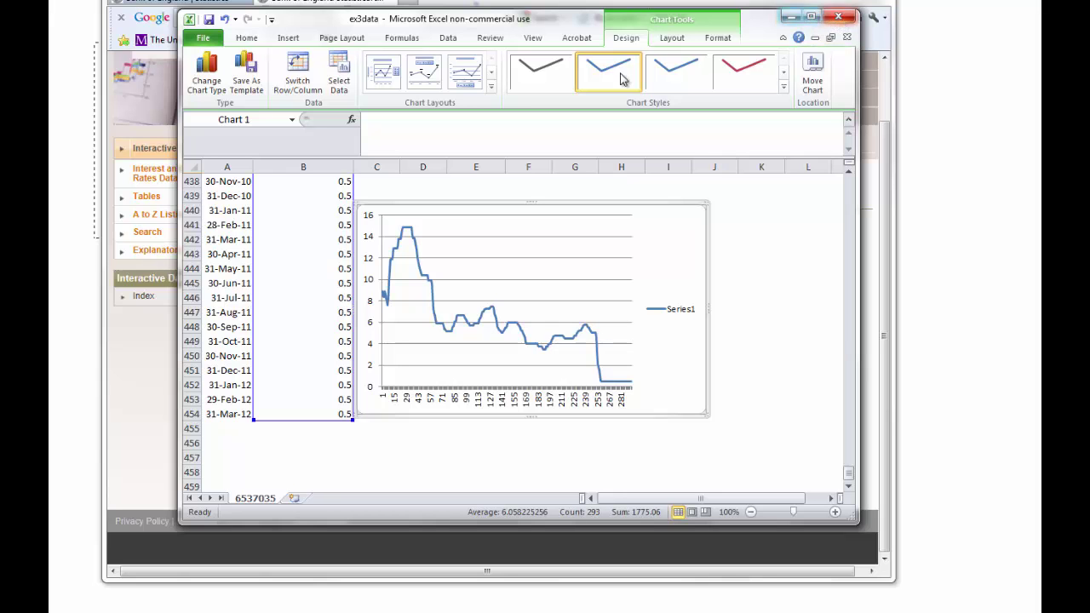
click(319, 356)
scroll(321, 358, up, 3)
scroll(321, 358, up, 5)
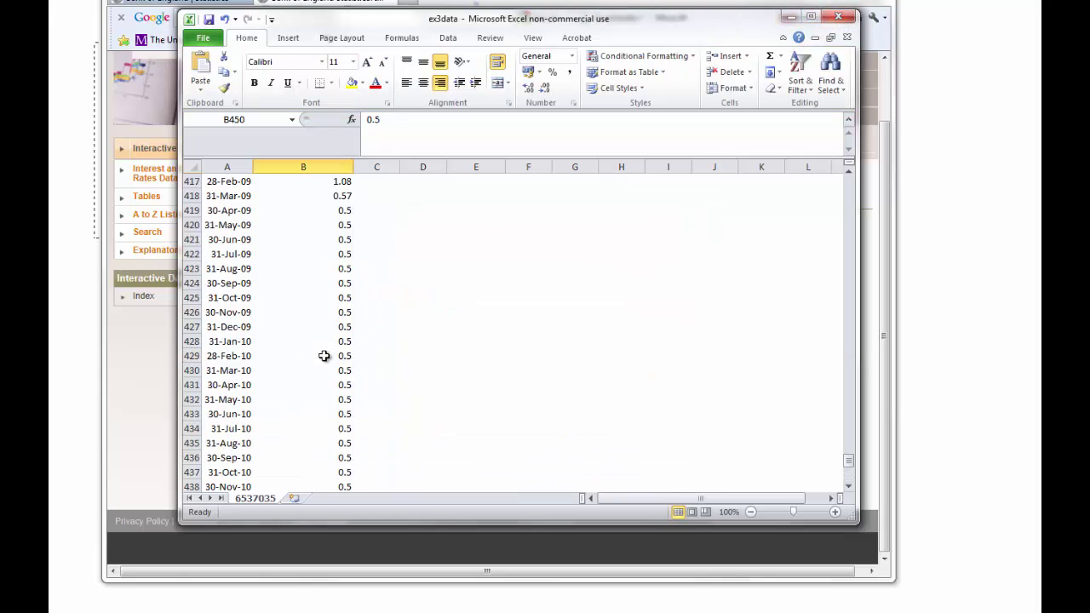
click(291, 274)
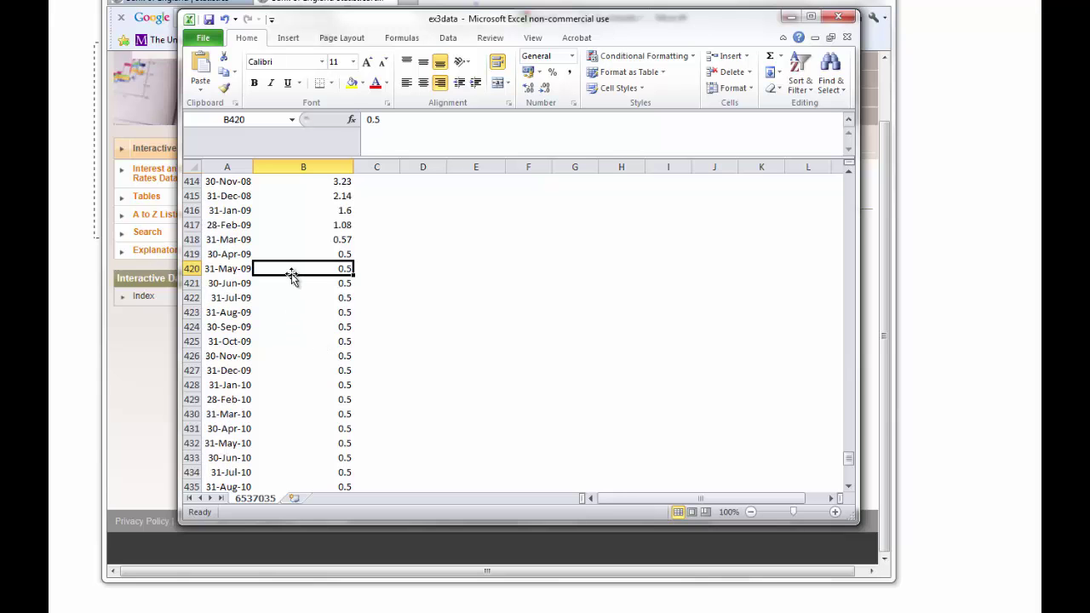
scroll(285, 294, down, 7)
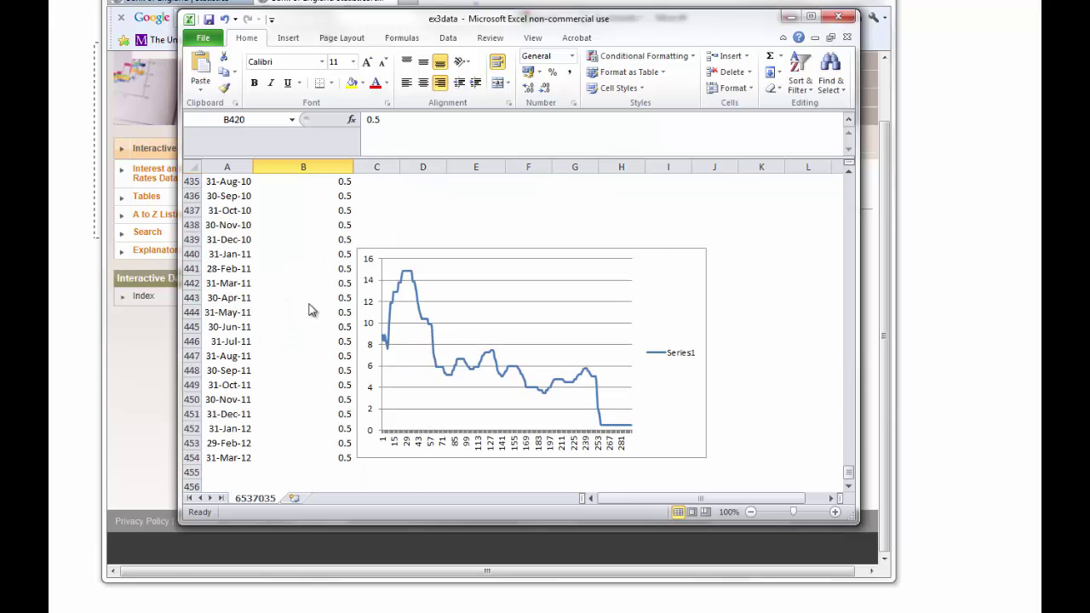
Delete the line chart from the ex3data workbook and minimize its window
click(705, 295)
key(Delete)
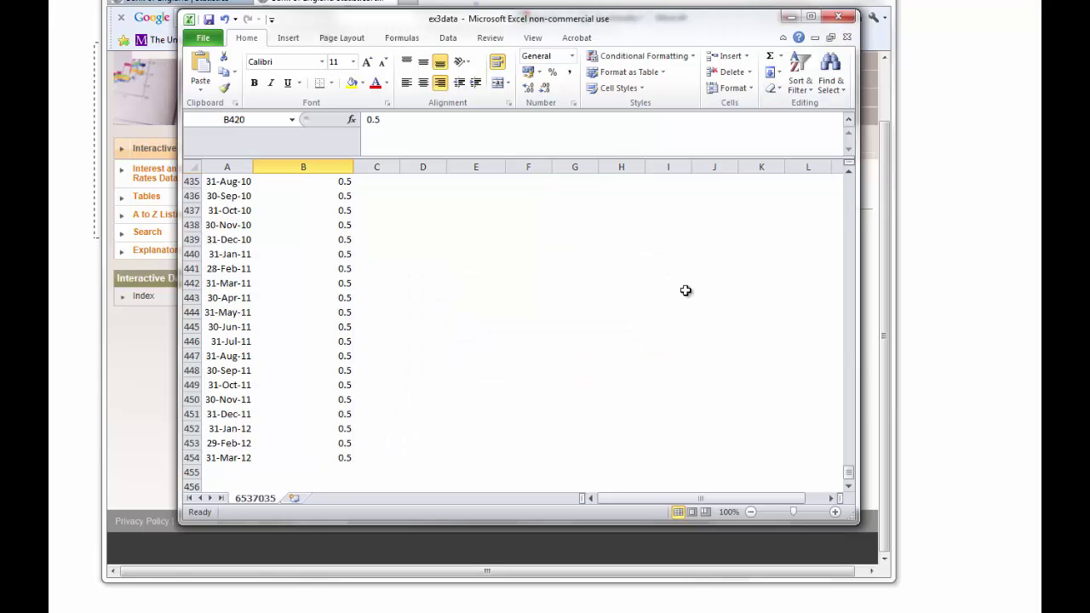
click(790, 16)
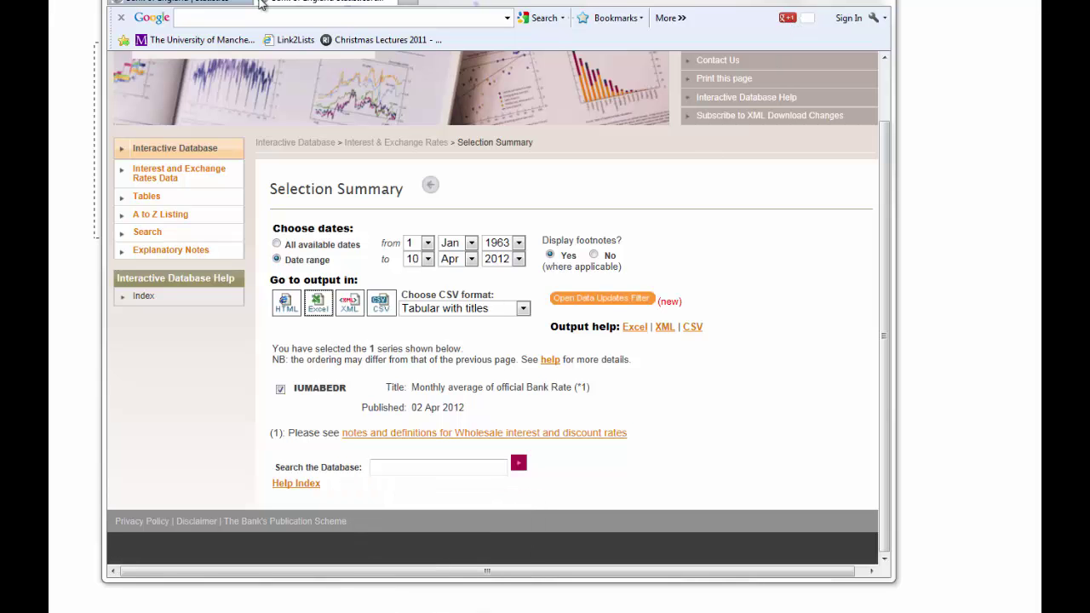
Go back to the Bank of England Statistics page in the browser and search the site for IUMAVNEA
click(391, 3)
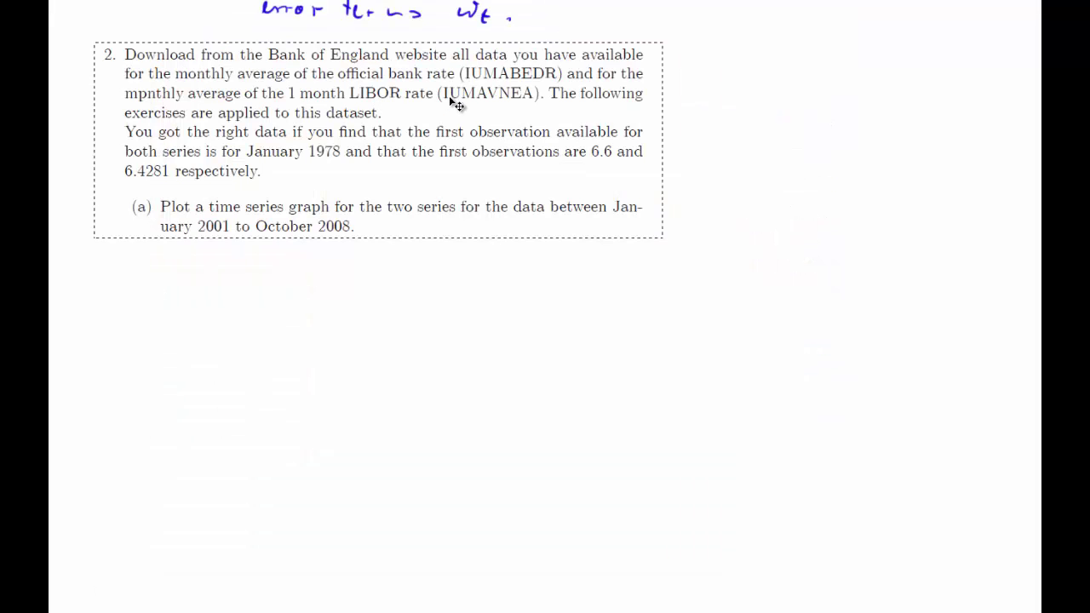
key(alt+Tab)
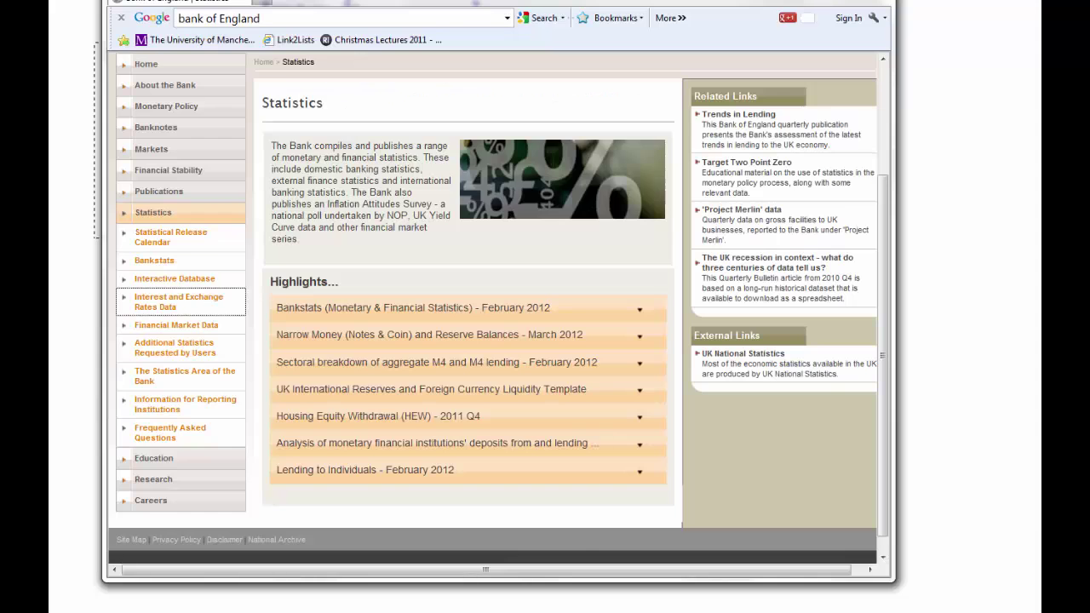
drag(518, 0, 512, 69)
scroll(571, 206, up, 3)
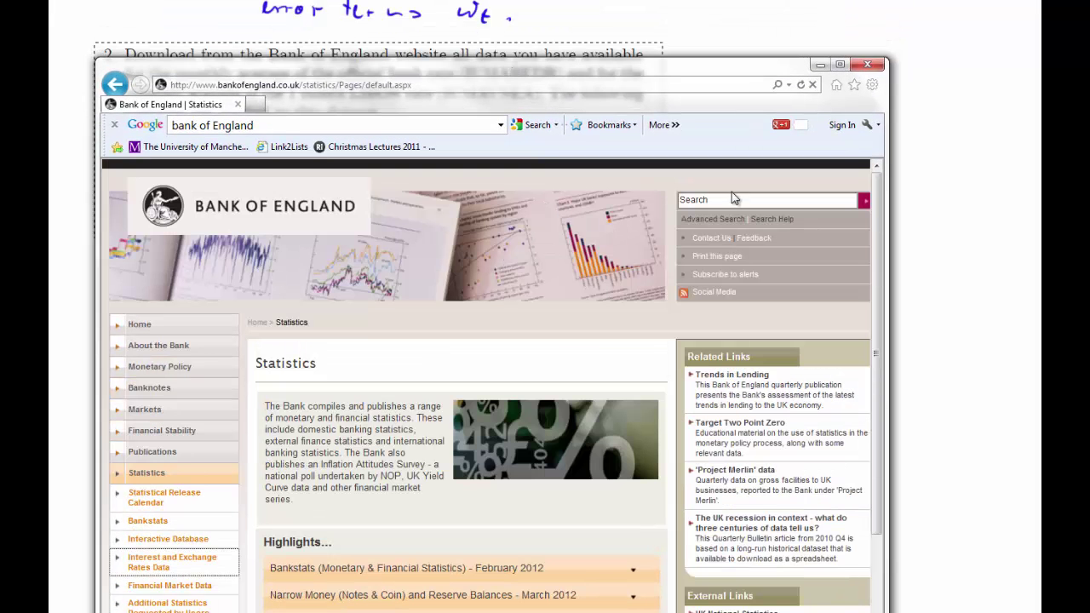
drag(638, 68, 606, 144)
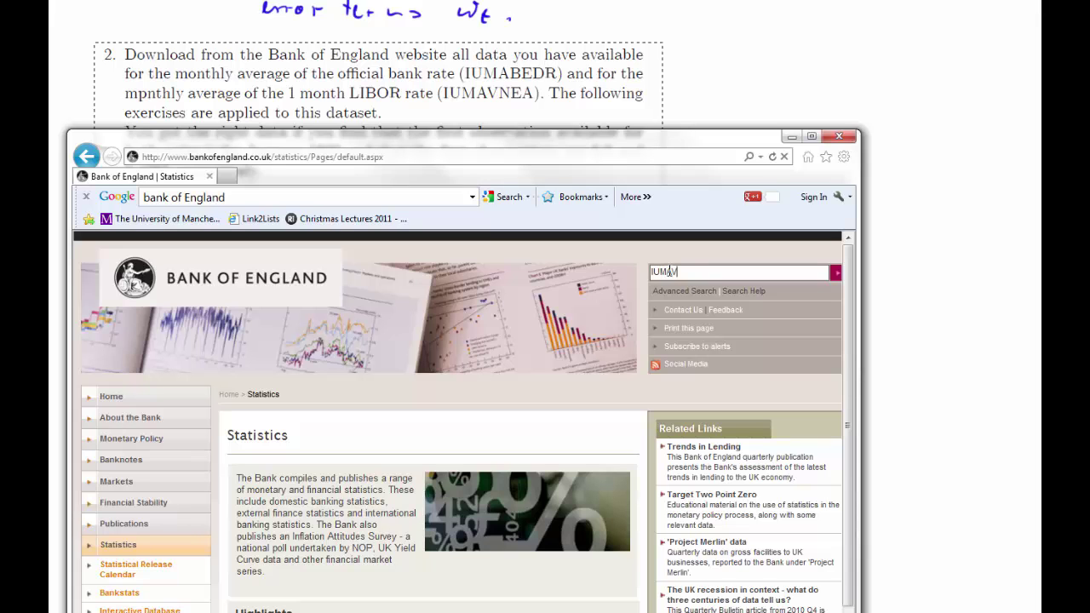
key(Return)
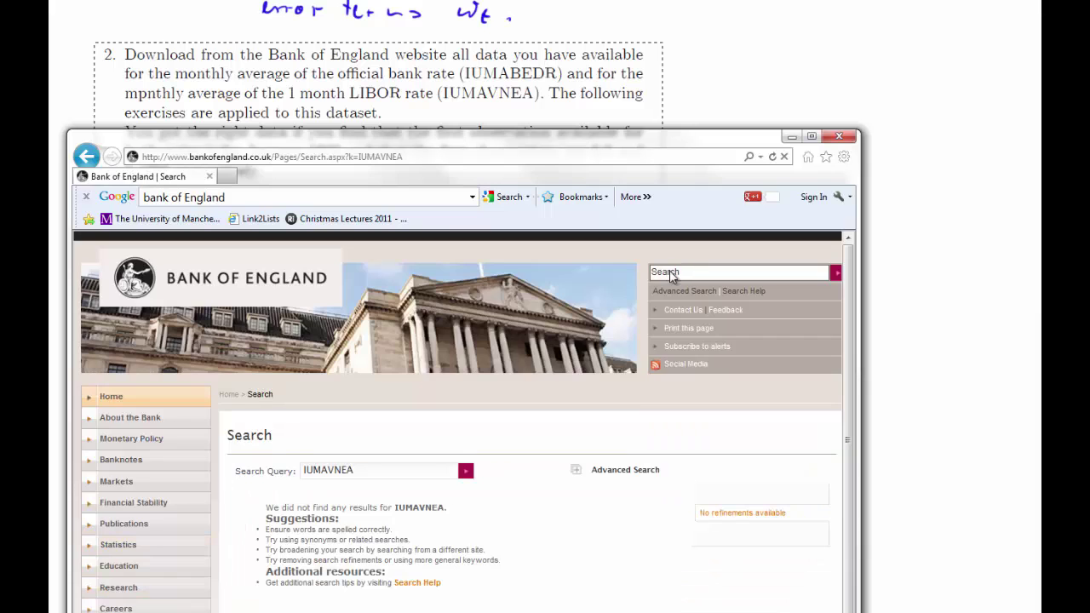
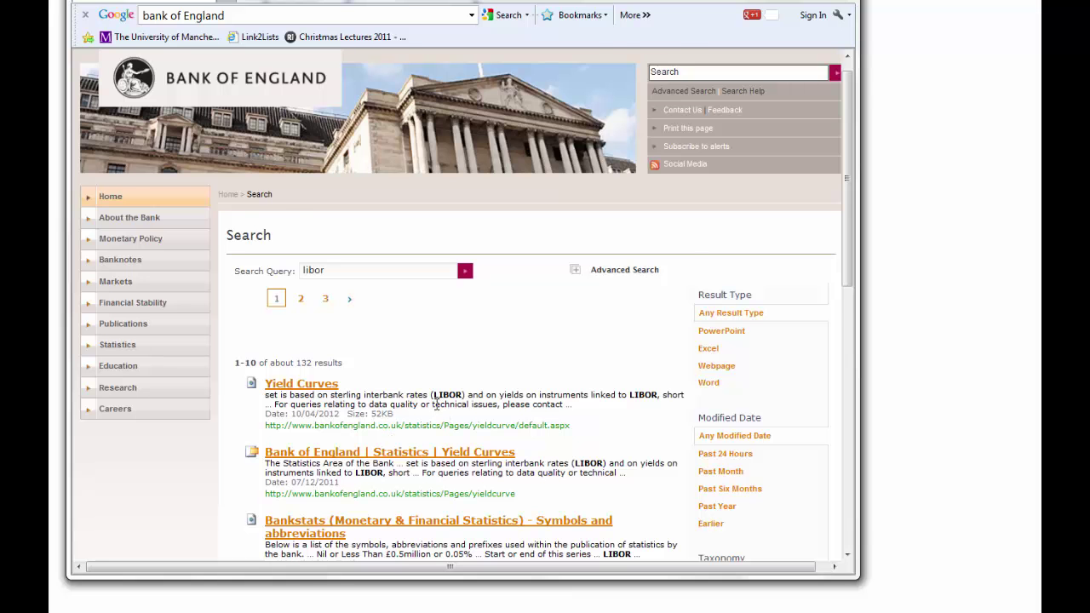
Look through the libor search results, then open Interest and Exchange Rates Data in the Statistics section
scroll(435, 405, down, 2)
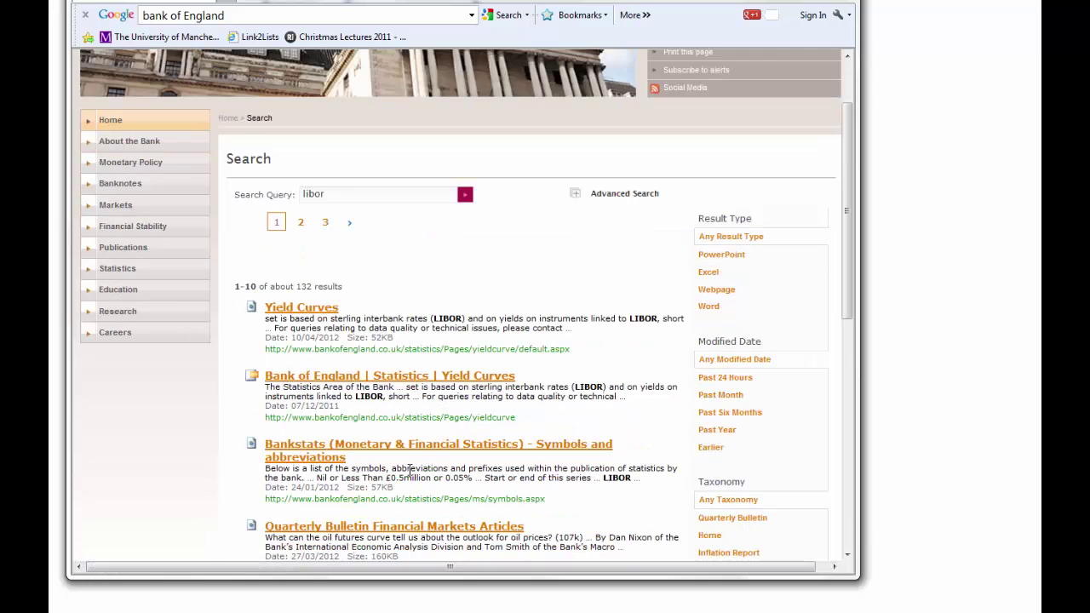
scroll(410, 467, down, 4)
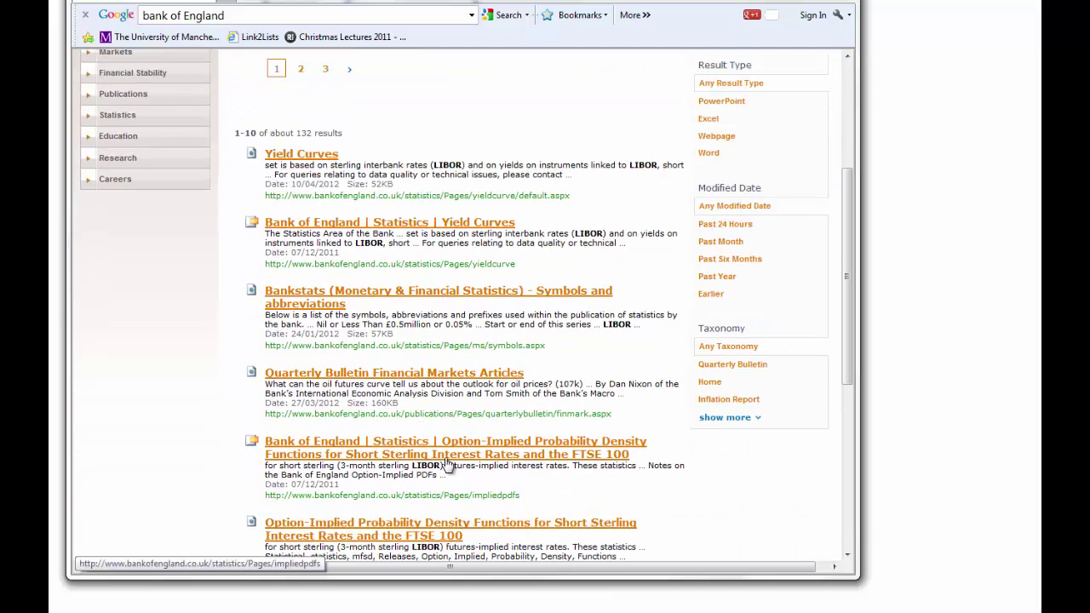
scroll(323, 400, up, 7)
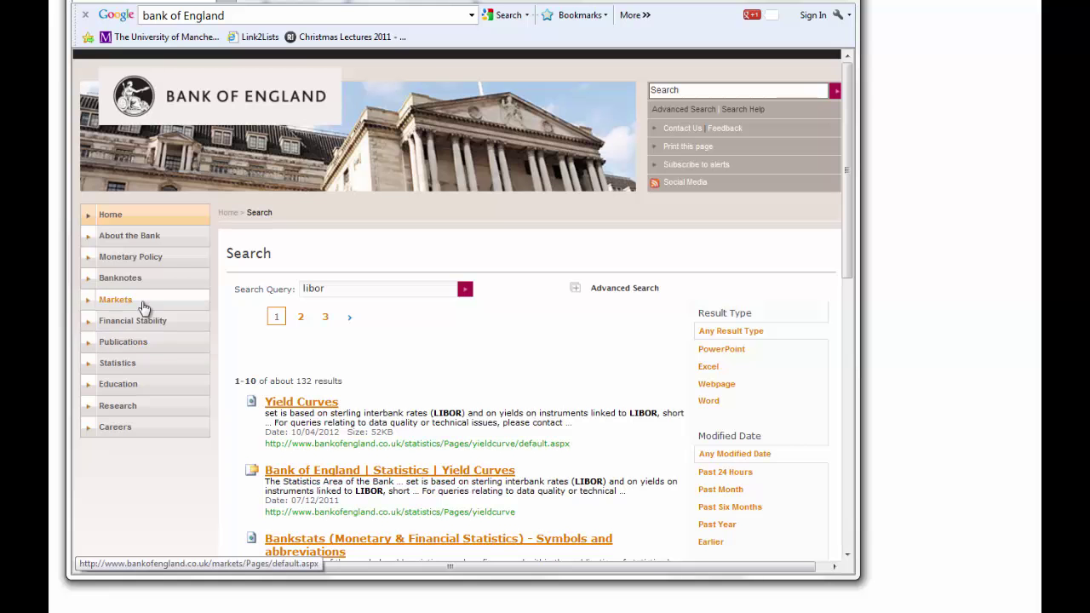
click(137, 362)
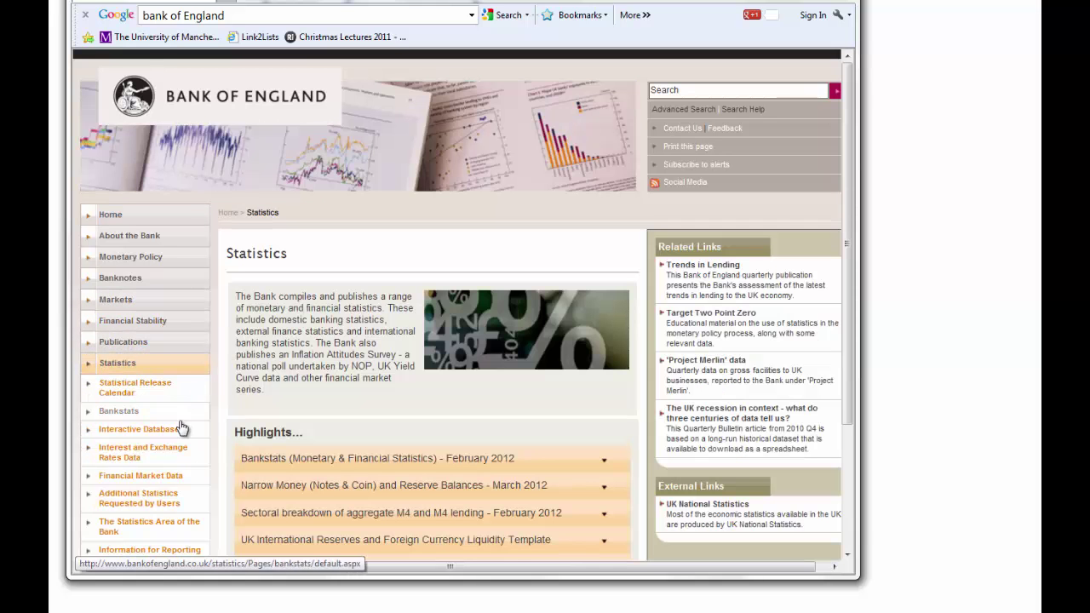
click(135, 459)
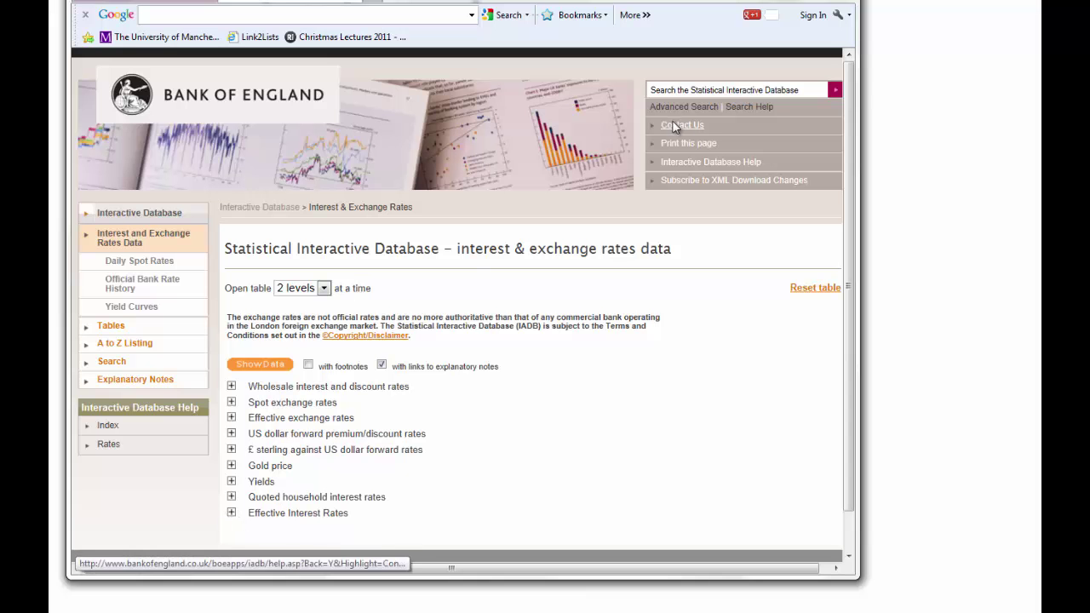
Search the Statistical Interactive Database for IUMAVNEA, select that series and show its data options
click(700, 89)
drag(675, 0, 697, 143)
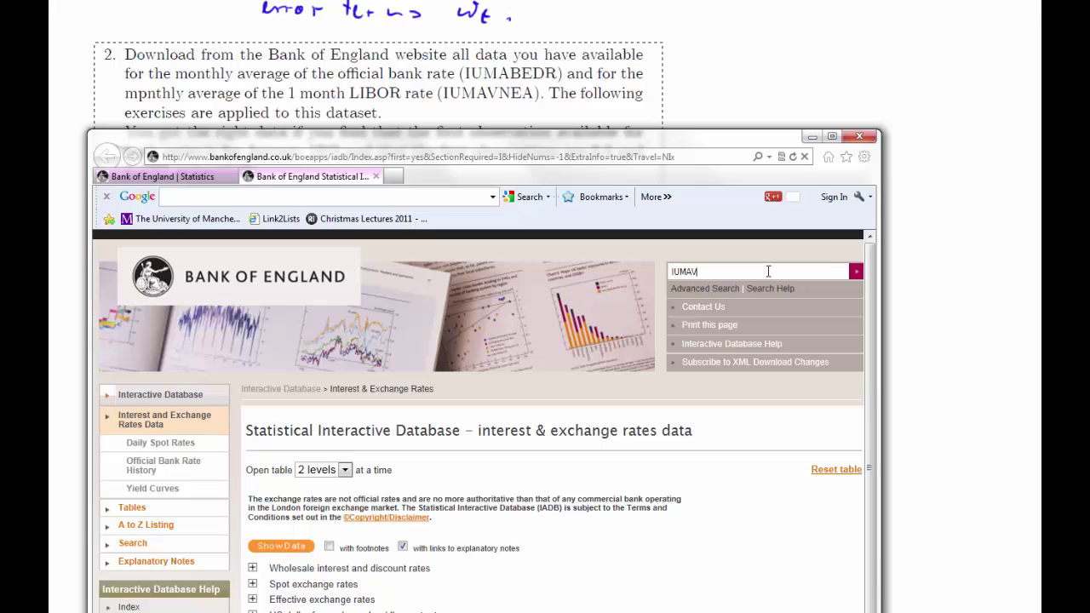
key(Return)
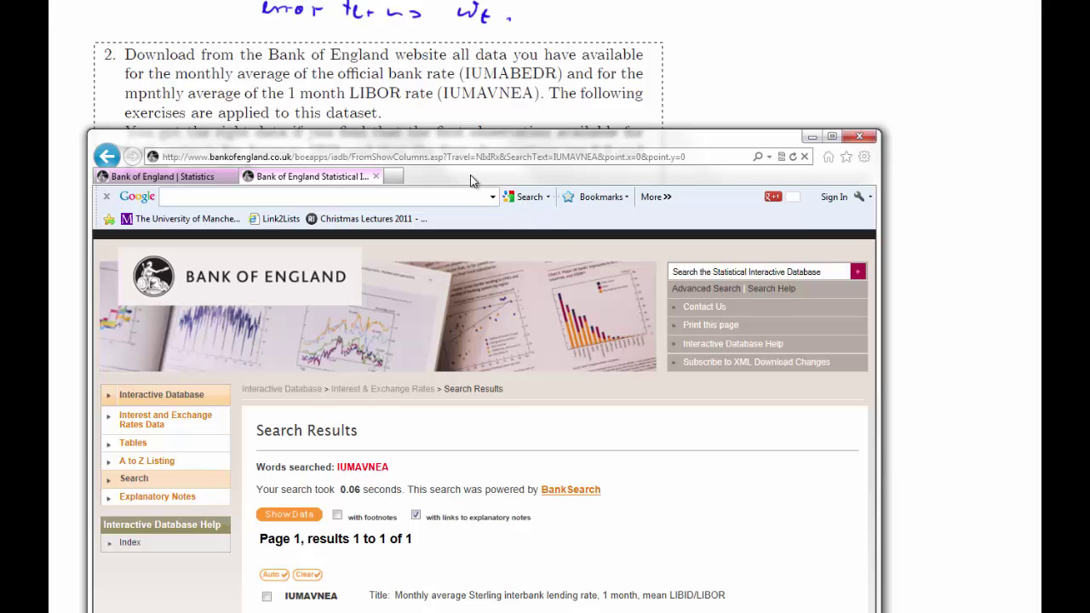
drag(466, 139, 479, 12)
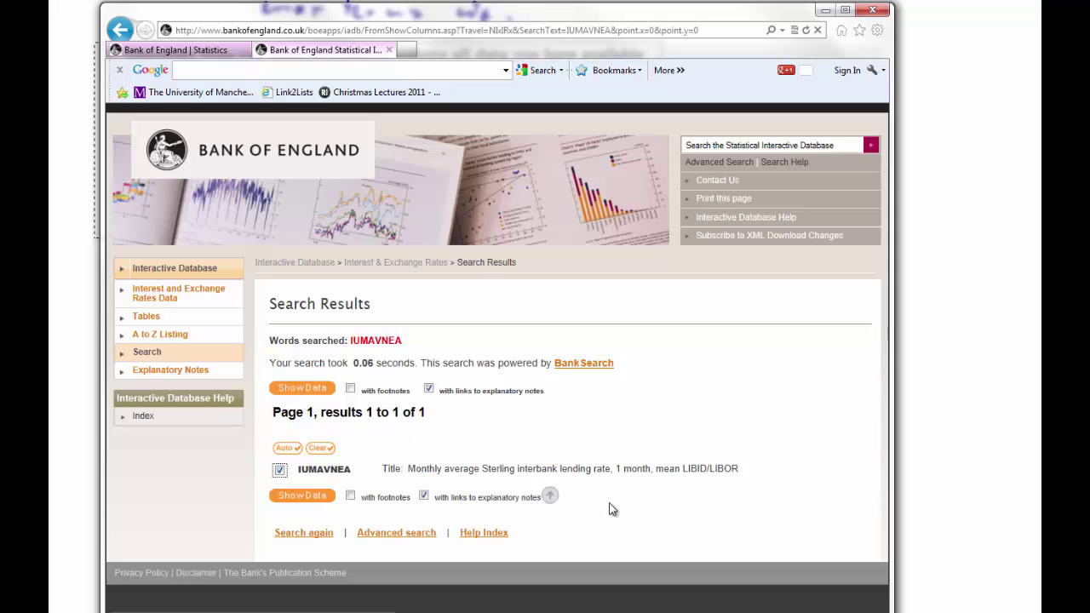
click(304, 388)
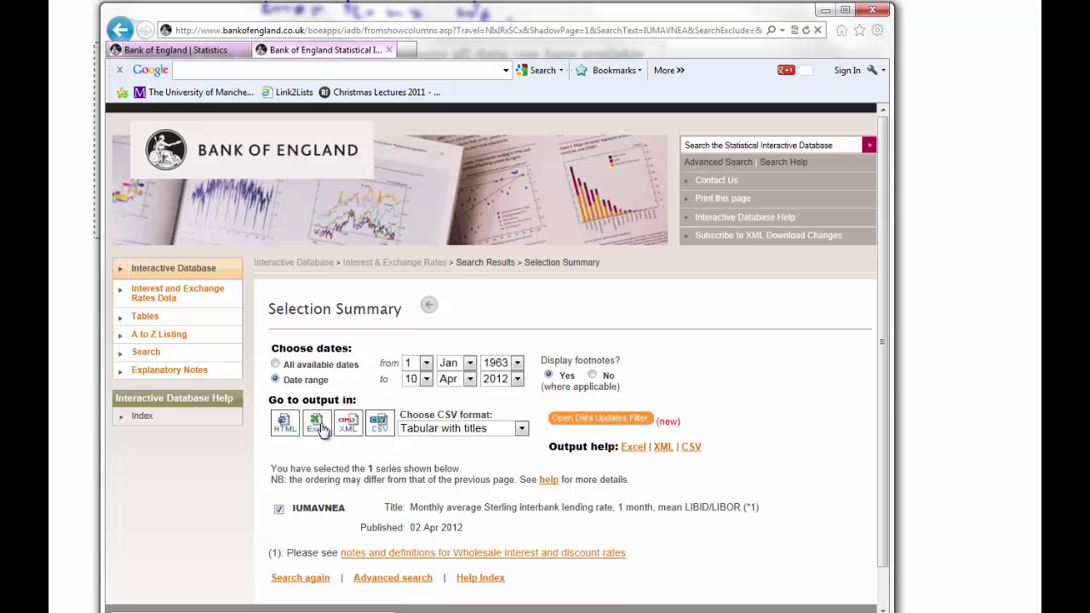
Export the IUMAVNEA series to Excel and open the downloaded file
click(322, 429)
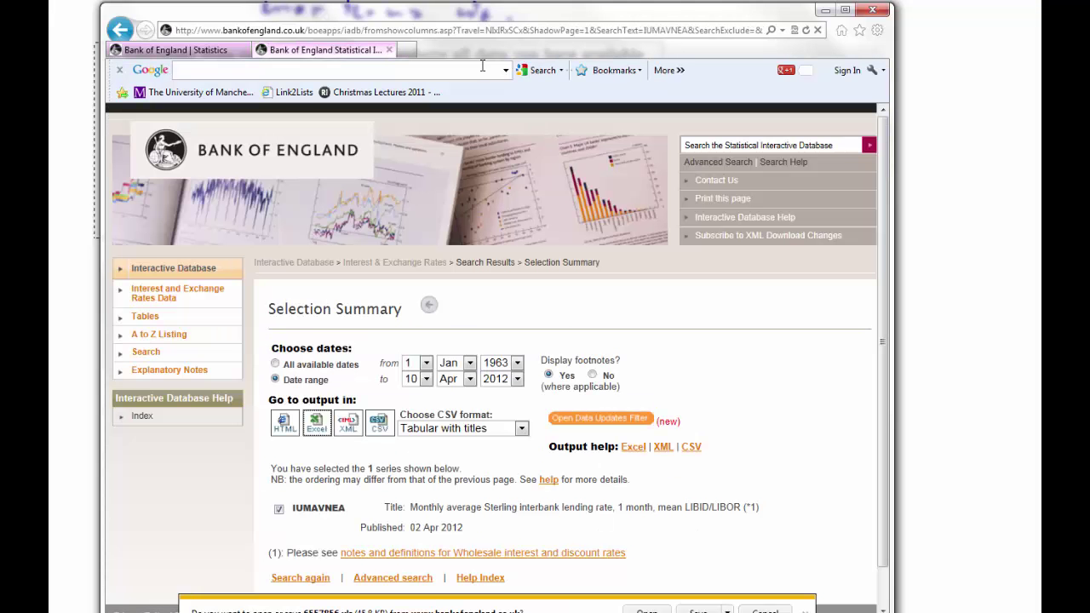
mouse_move(435, 9)
mouse_down()
mouse_move(430, 81)
mouse_move(435, 25)
mouse_up()
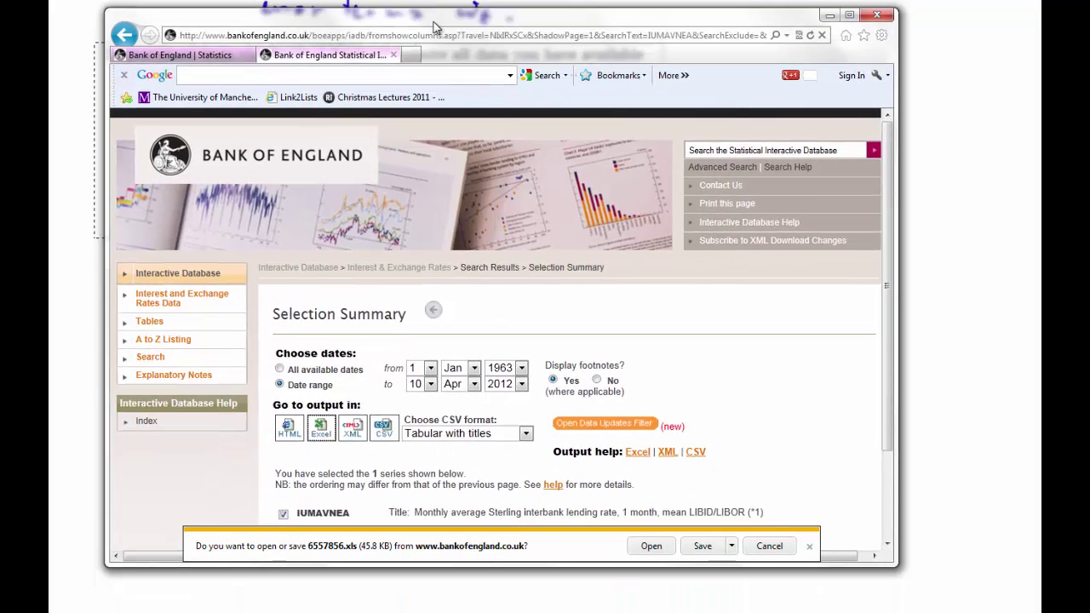
click(652, 545)
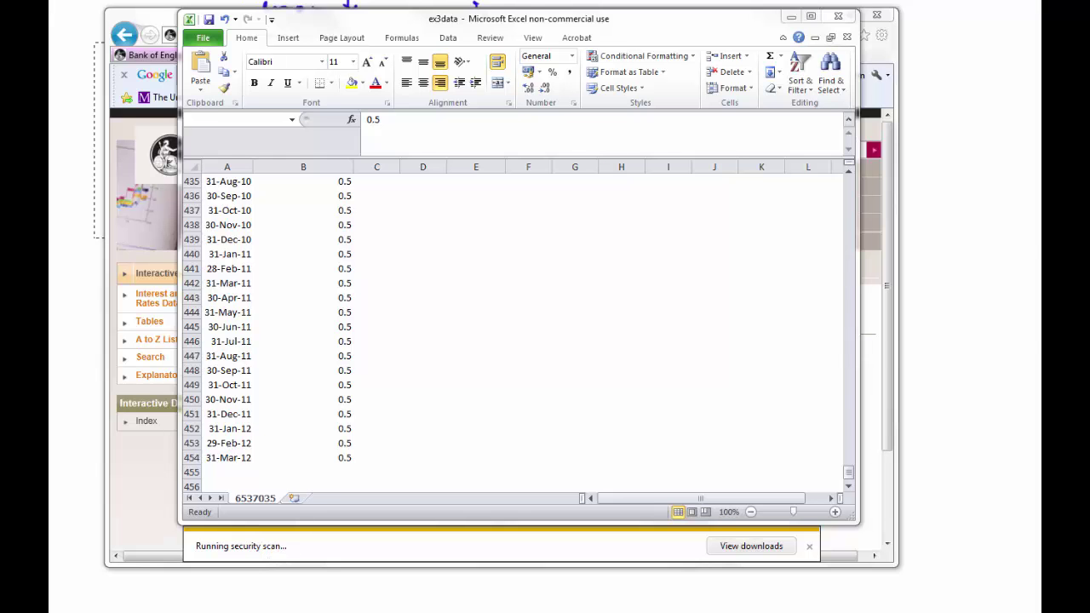
click(586, 308)
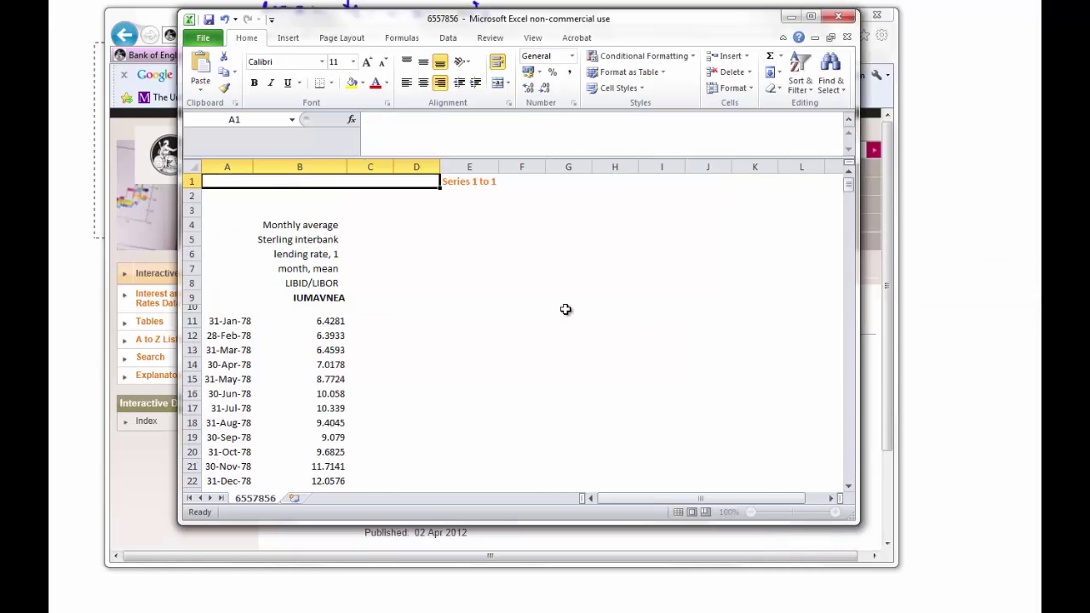
Arrange the downloaded workbook and ex3data vertically side by side, and enlarge the Excel window to show both
click(329, 239)
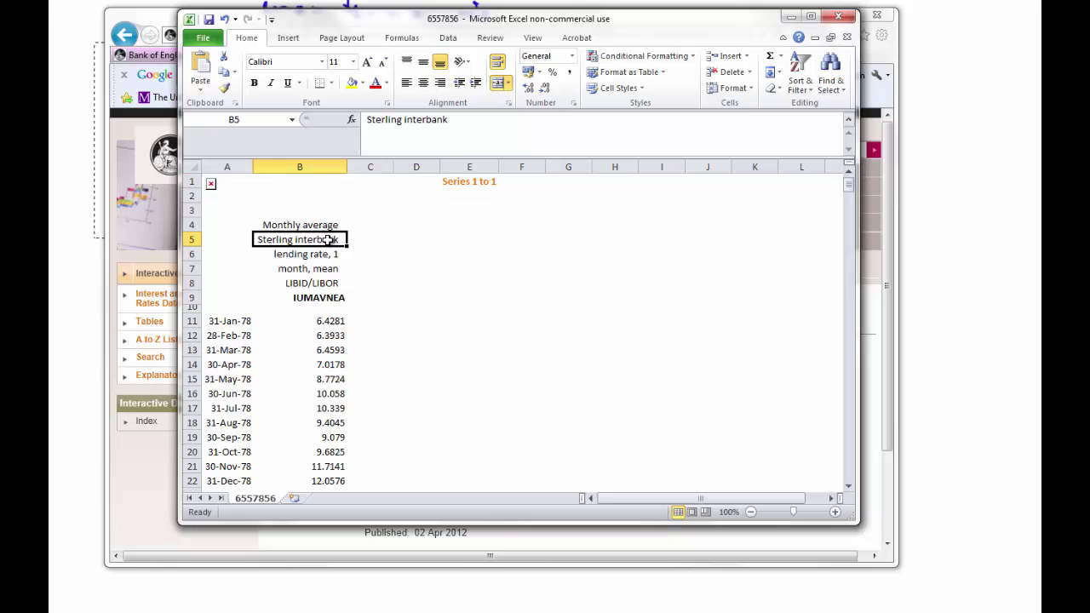
drag(354, 20, 601, 64)
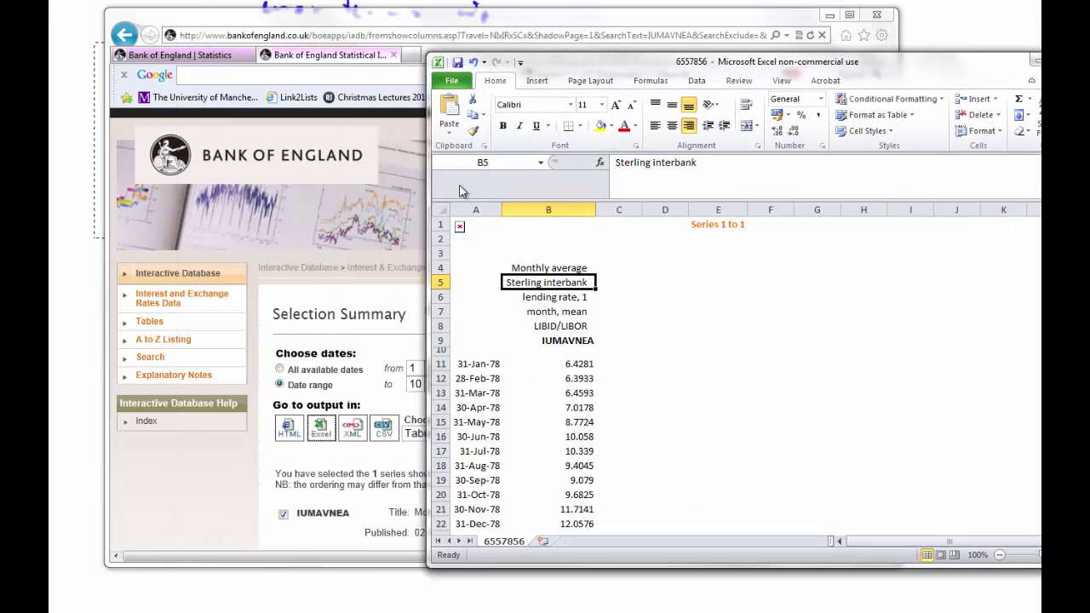
click(783, 80)
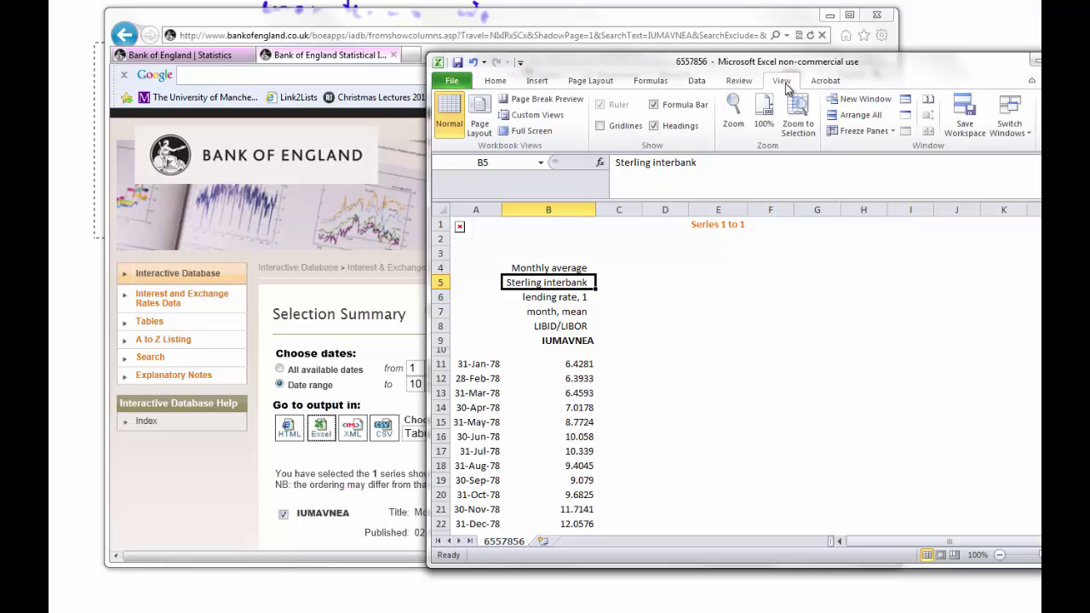
click(885, 114)
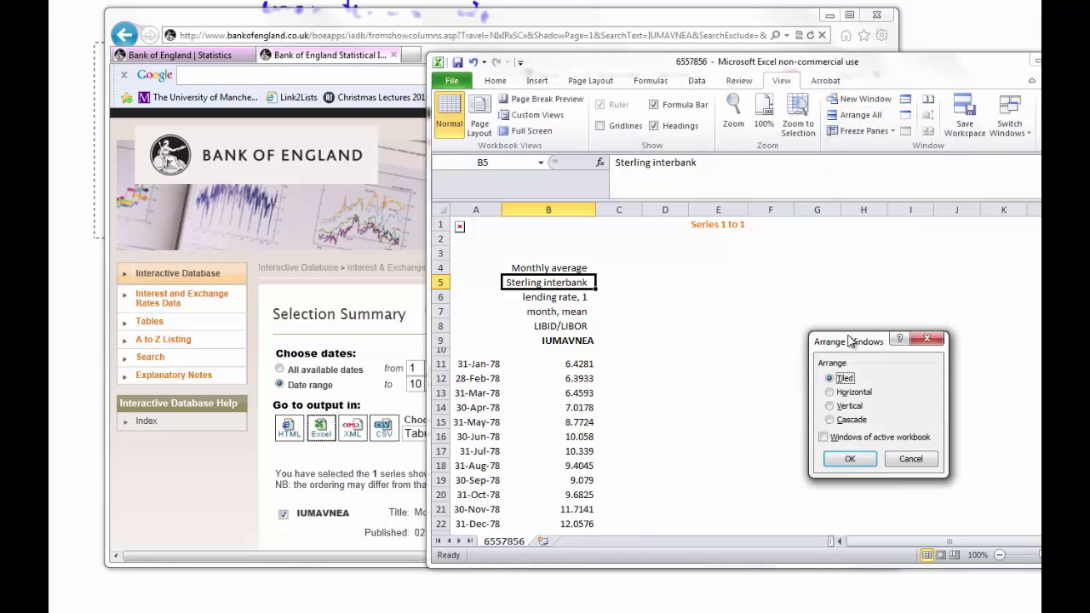
click(843, 408)
click(850, 459)
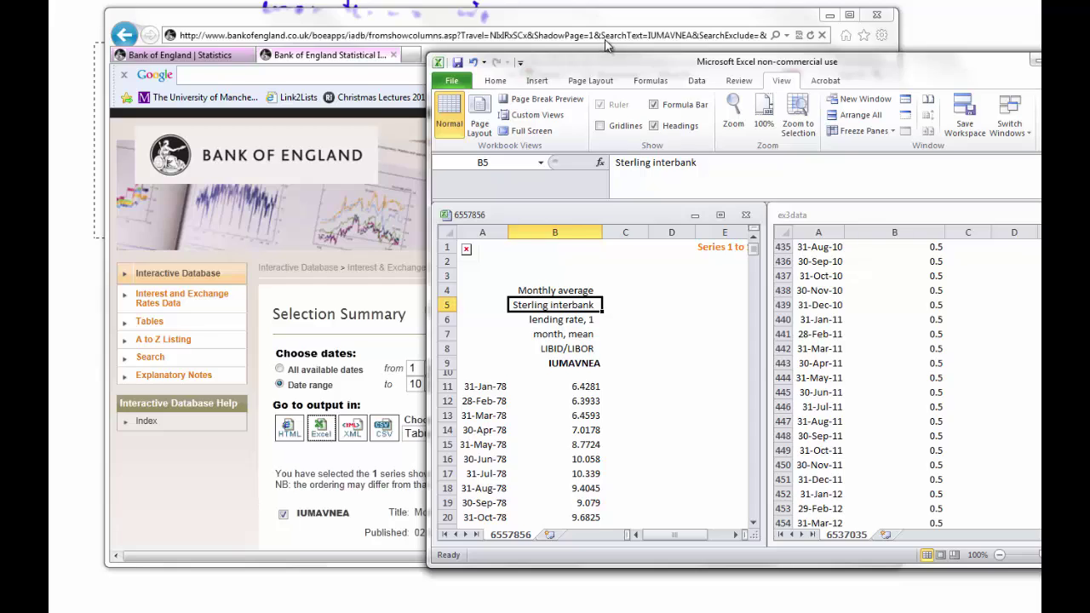
drag(607, 67, 233, 21)
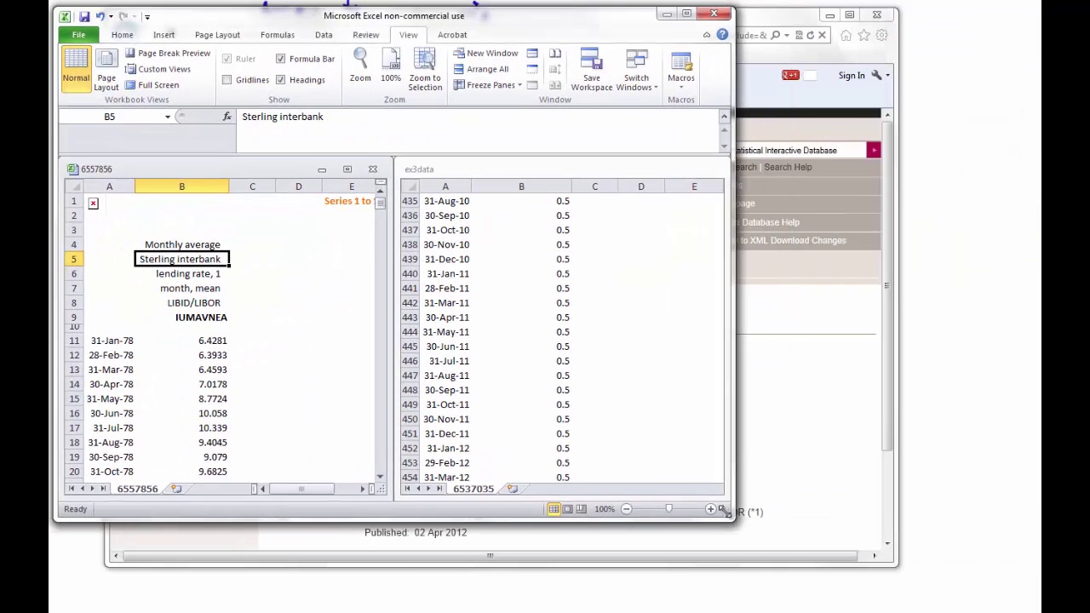
drag(725, 516, 1018, 599)
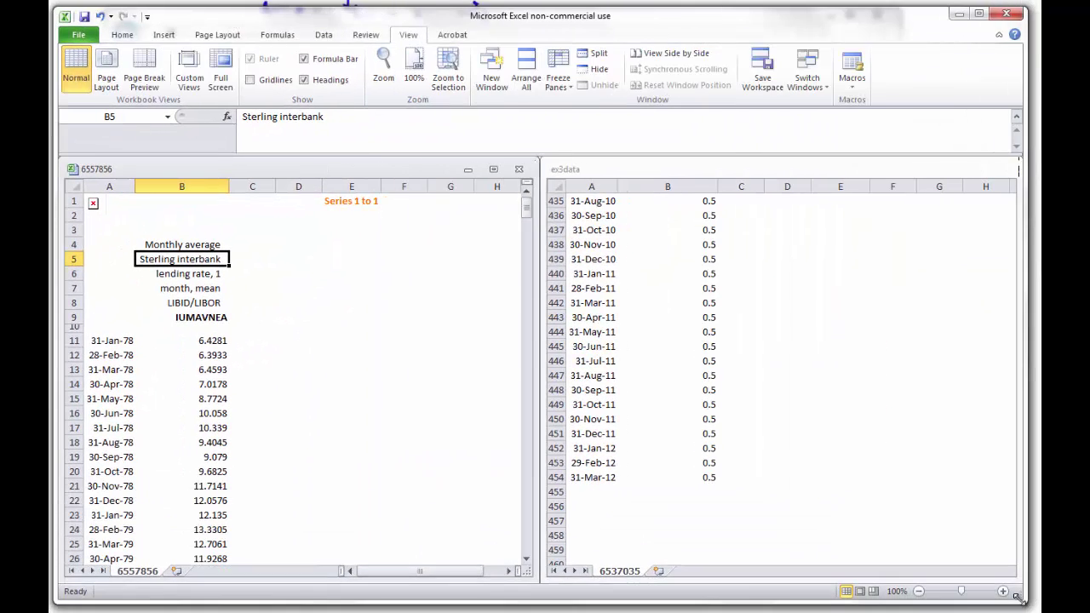
Check the start date of the IUMAVNEA series and locate the same month, January 1978, in ex3data
click(304, 340)
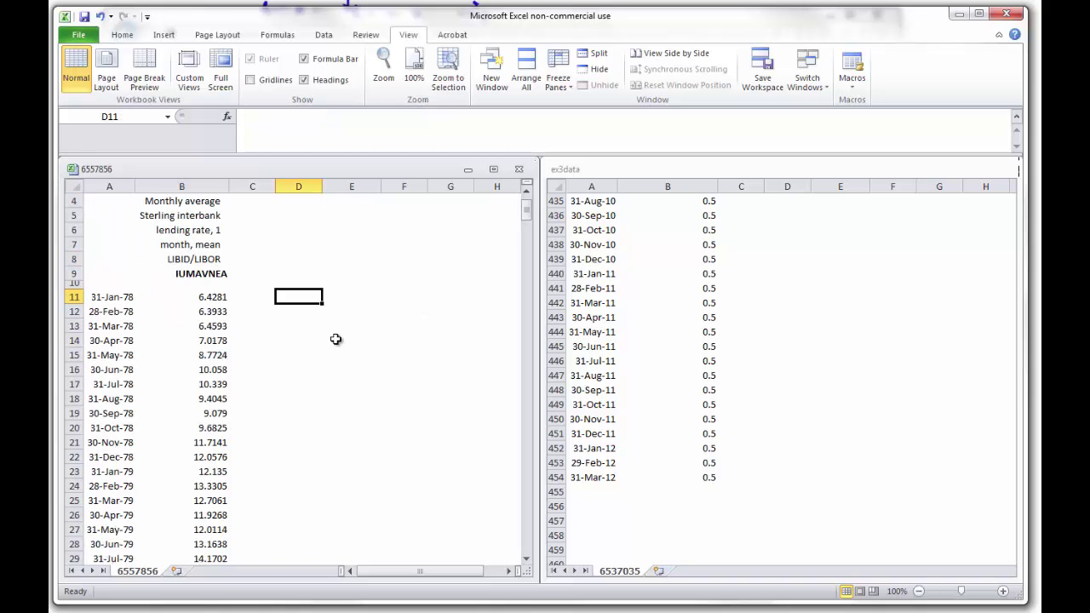
click(176, 268)
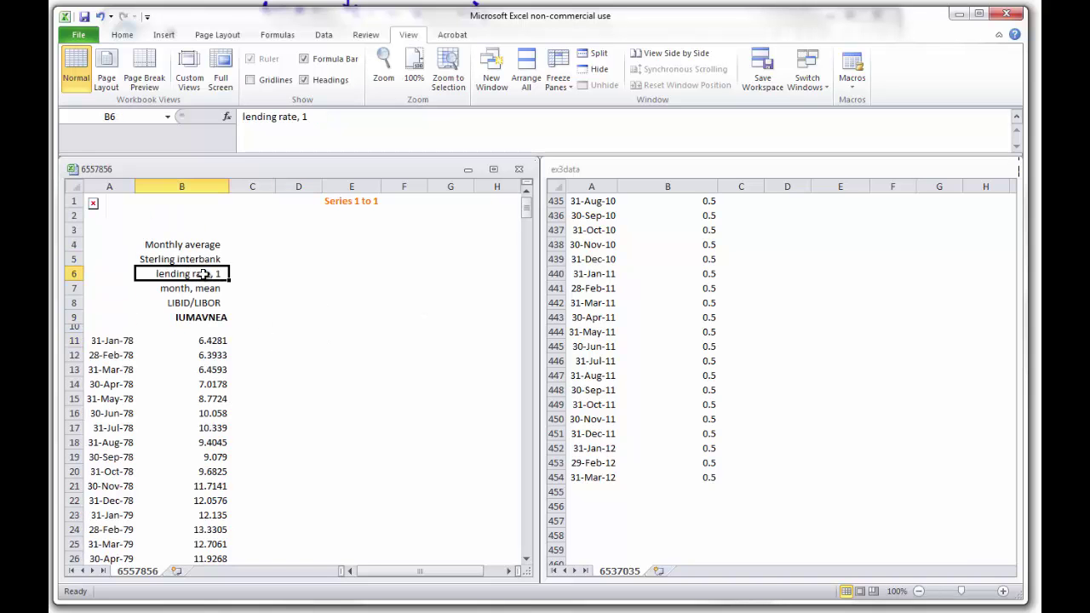
click(128, 339)
click(647, 357)
scroll(724, 340, up, 20)
scroll(724, 340, up, 20)
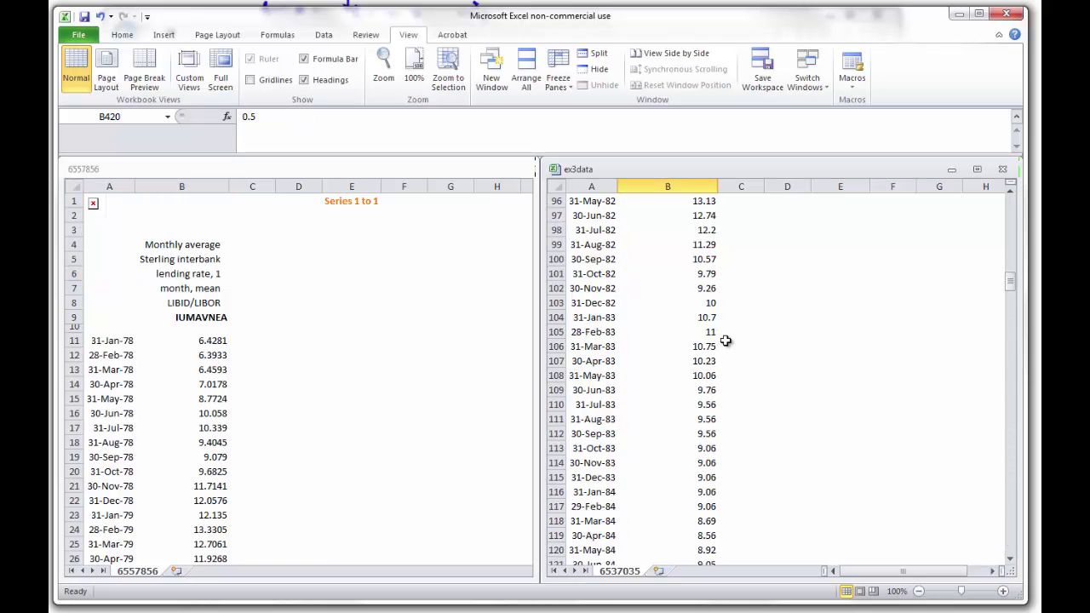
scroll(725, 332, down, 5)
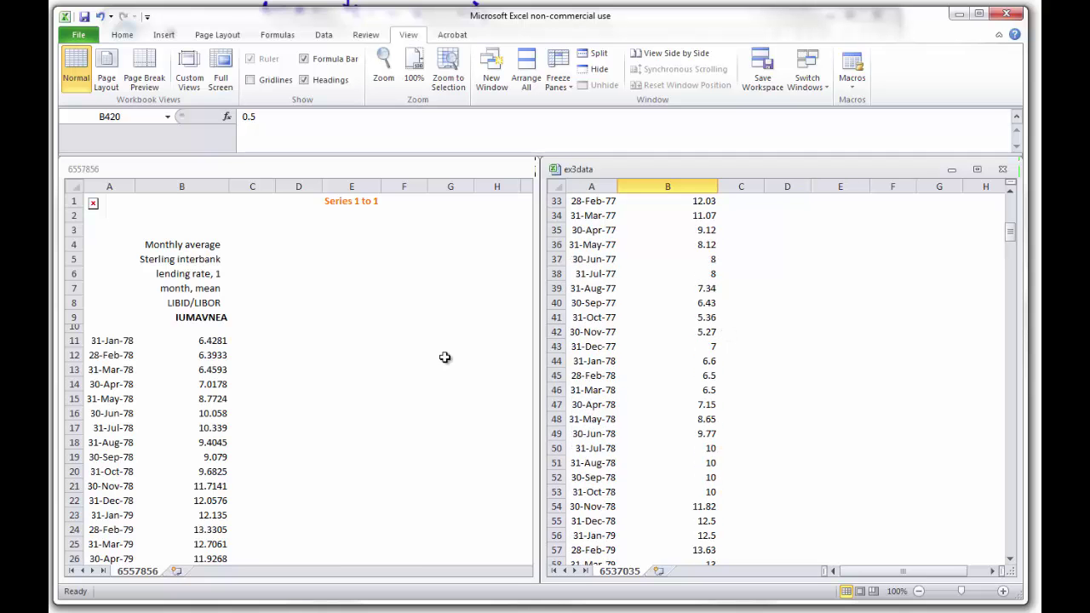
Copy all IUMAVNEA values from B11 down into column C of ex3data, starting at the January 1978 row in C44
click(208, 343)
click(206, 341)
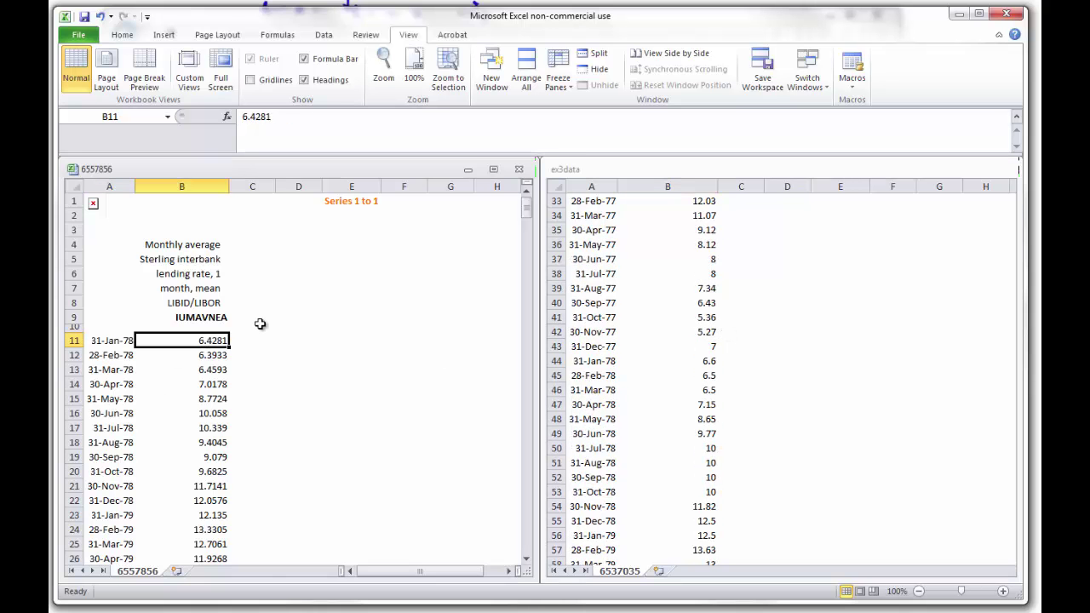
key(ctrl+shift+Down)
key(ctrl+c)
click(738, 320)
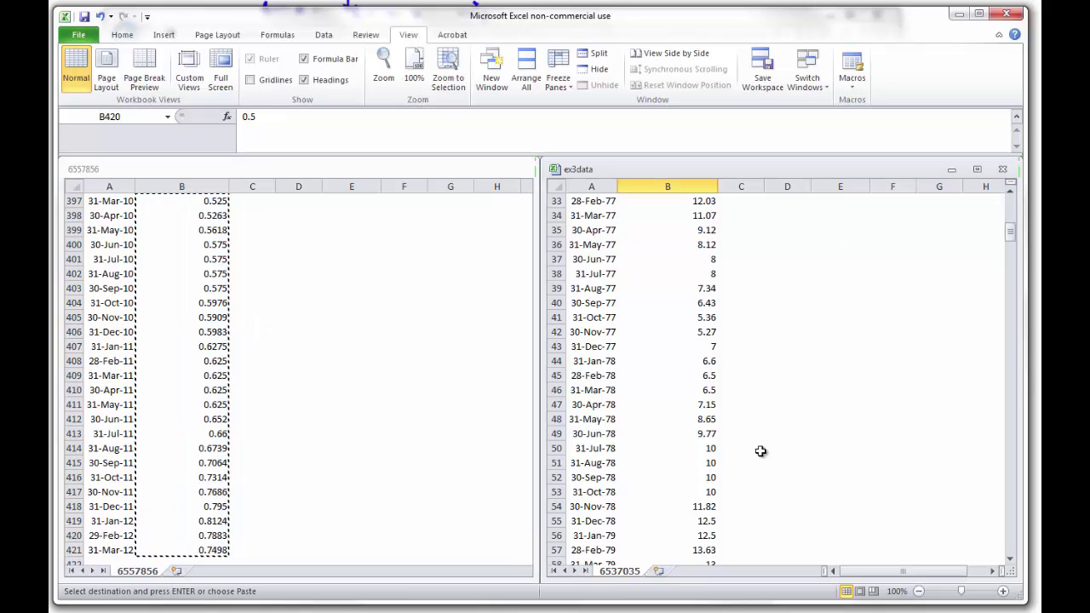
click(735, 361)
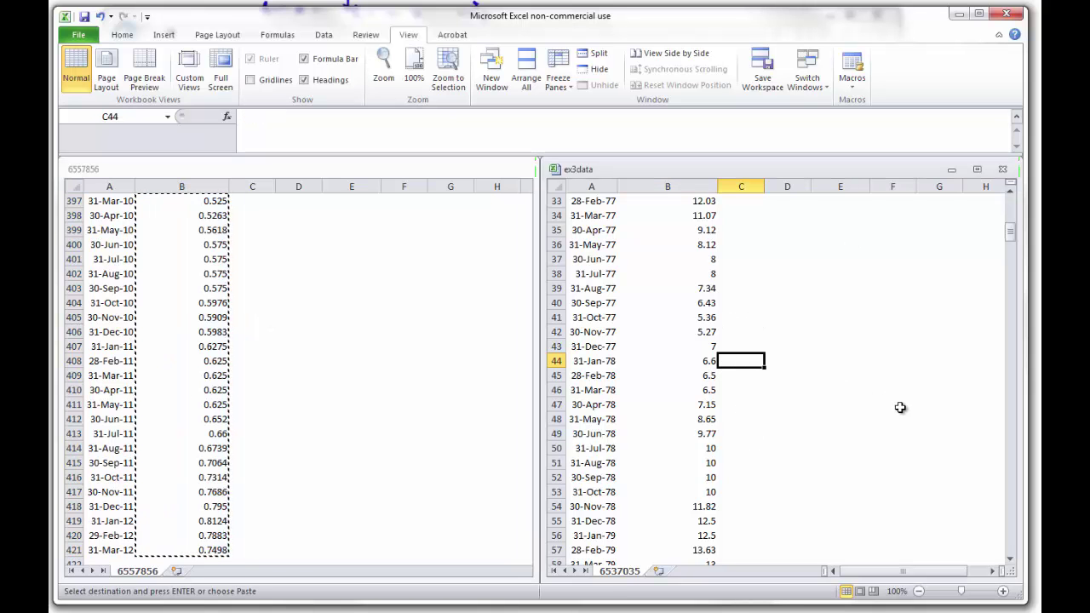
key(ctrl+v)
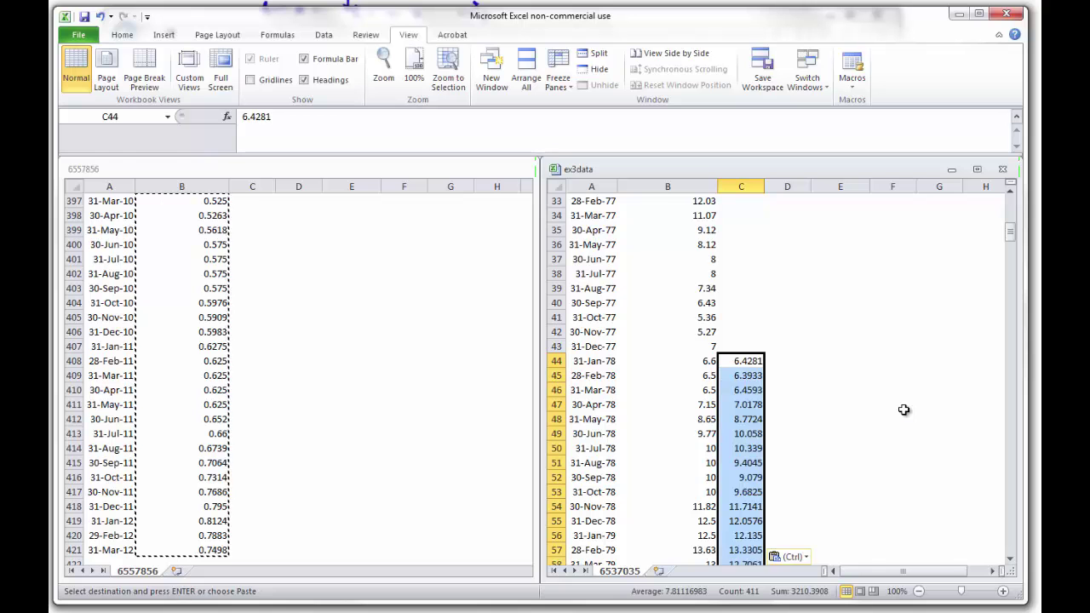
Copy the IUMAVNEA series heading from B4:B9 into ex3data, starting at cell C2
click(272, 300)
scroll(275, 291, up, 20)
scroll(275, 290, up, 20)
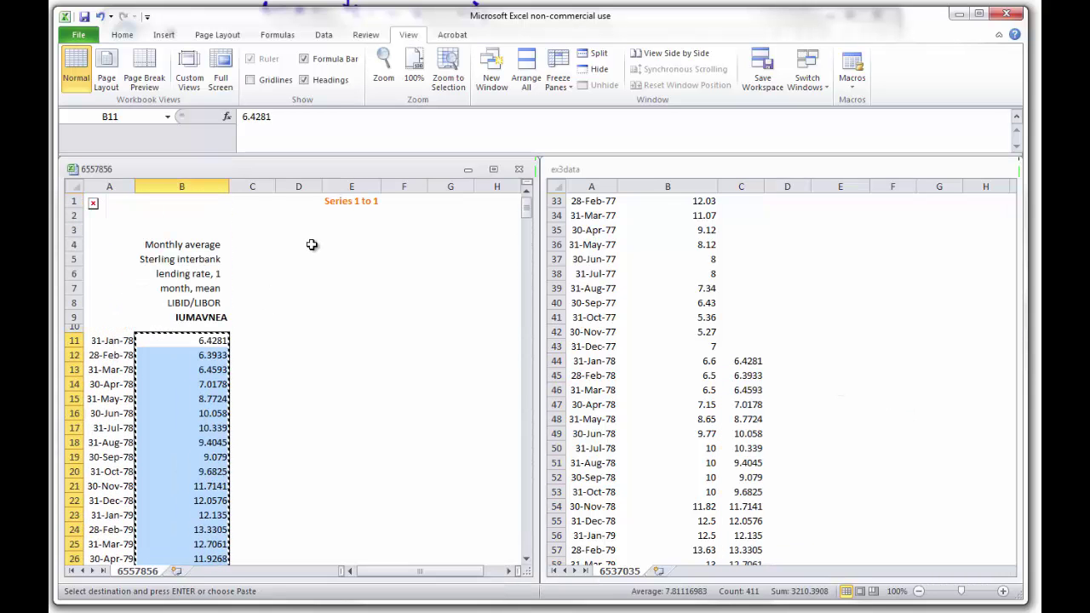
click(190, 292)
drag(182, 246, 193, 318)
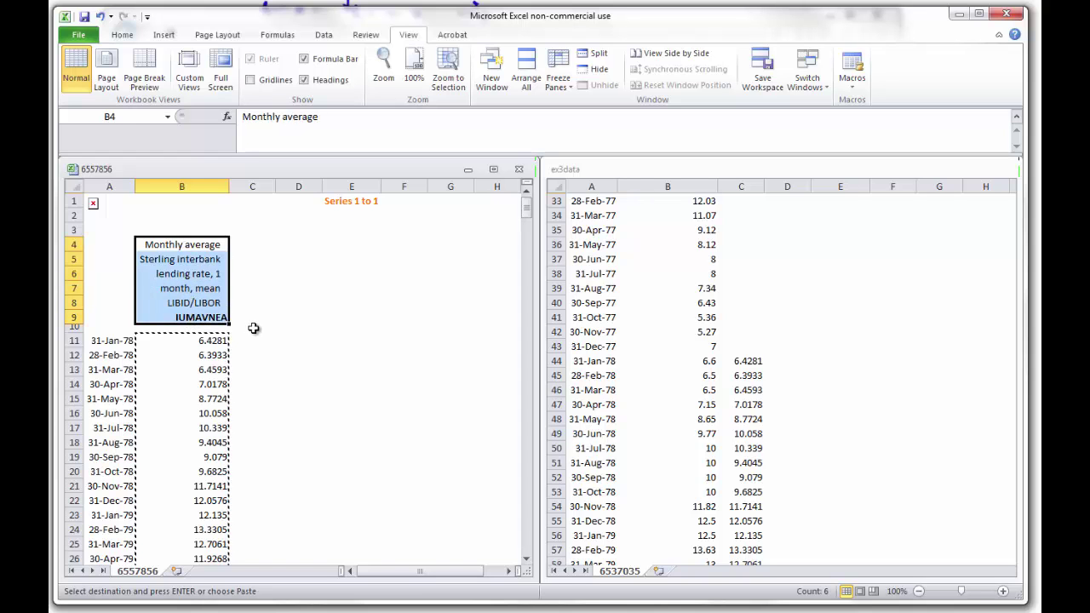
key(ctrl+c)
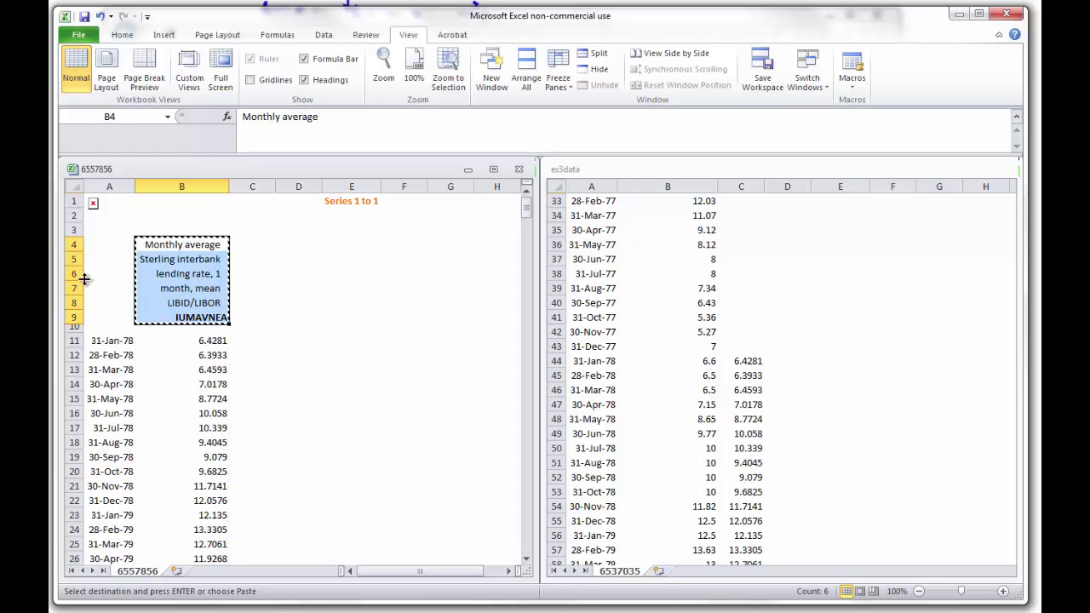
click(1015, 558)
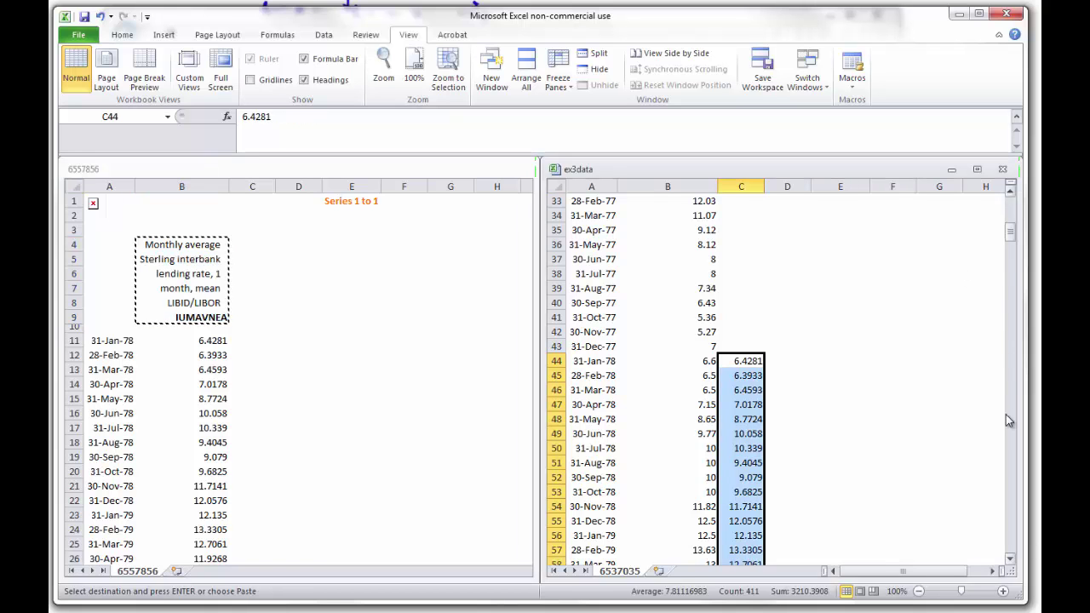
drag(1015, 246, 1013, 205)
click(752, 204)
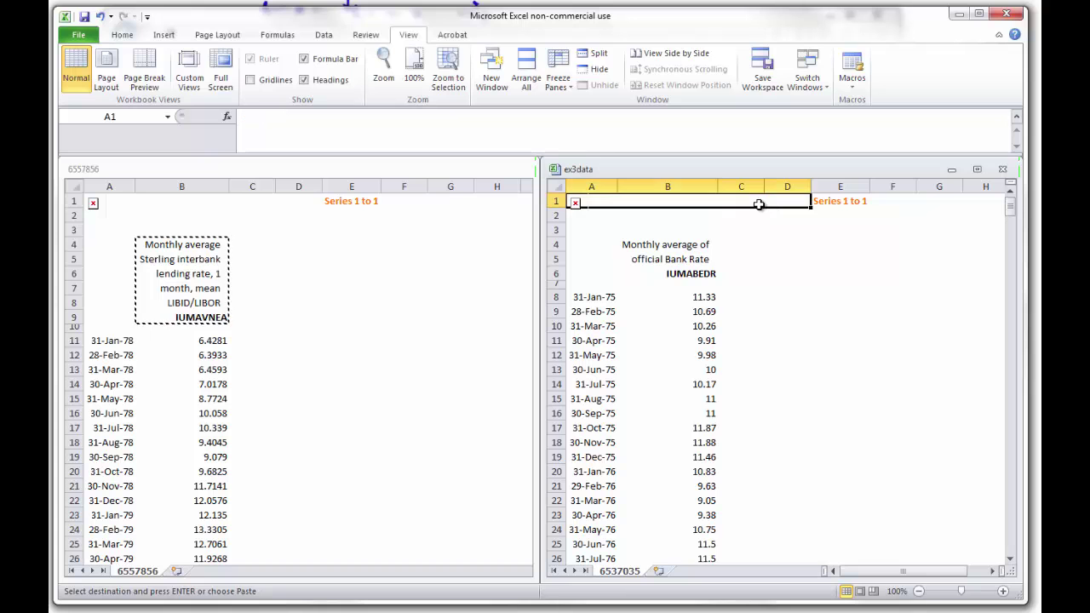
click(741, 217)
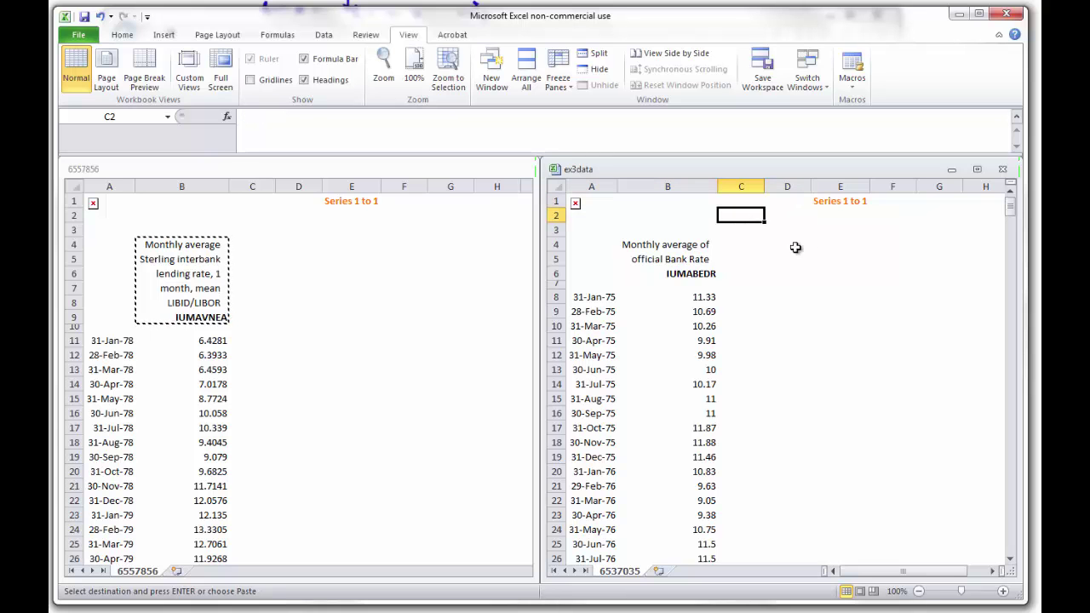
key(ctrl+v)
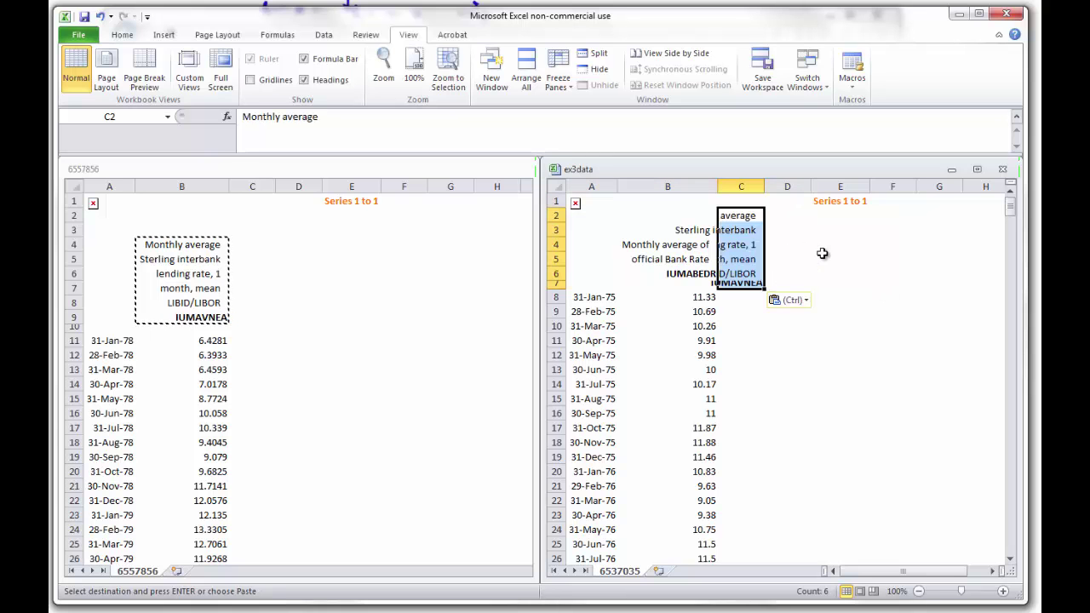
Insert a row above row 2 of ex3data and move the IUMAVNEA heading up one row into C2:C7
click(556, 215)
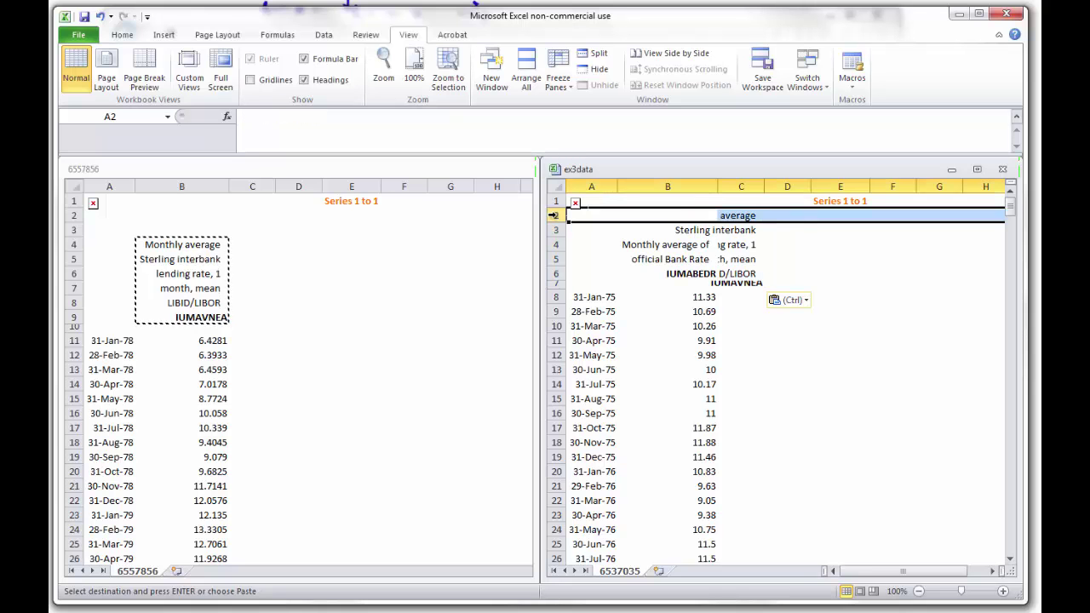
right_click(556, 215)
click(441, 310)
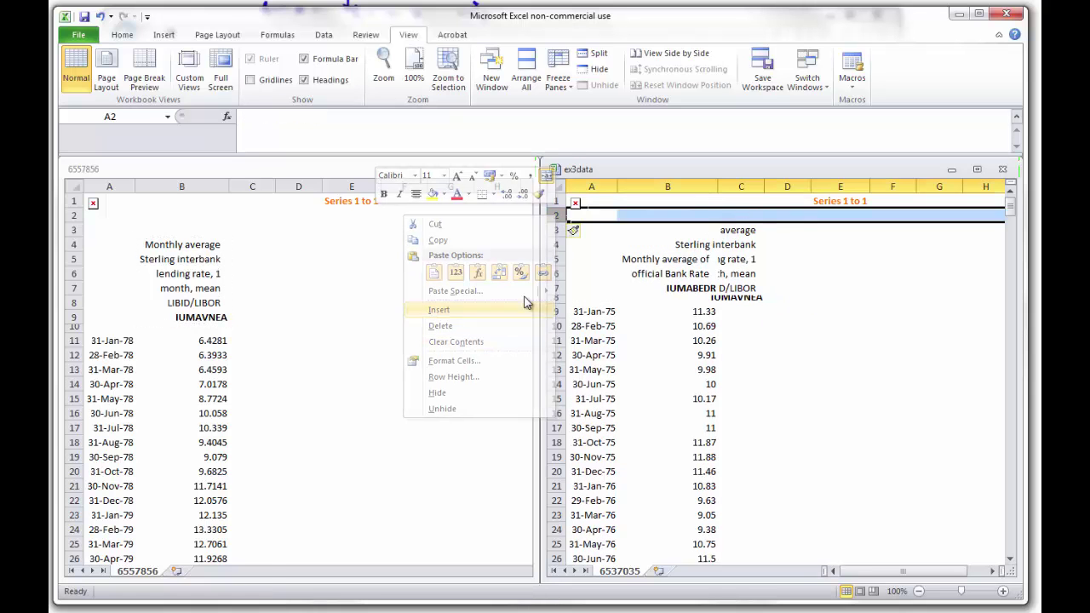
click(813, 300)
drag(760, 300, 768, 235)
key(ctrl+c)
click(821, 287)
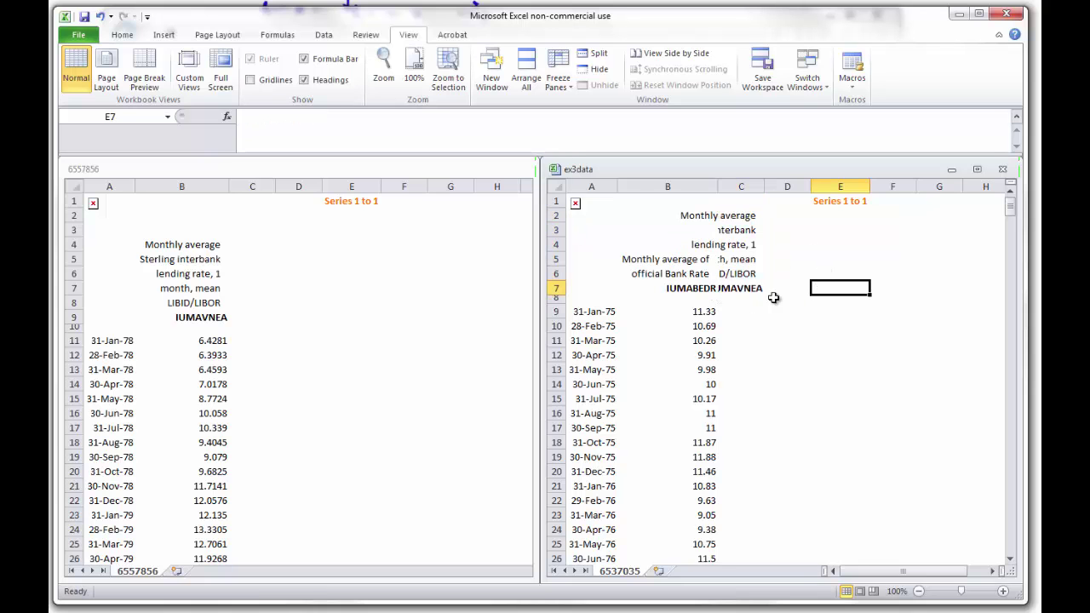
click(735, 216)
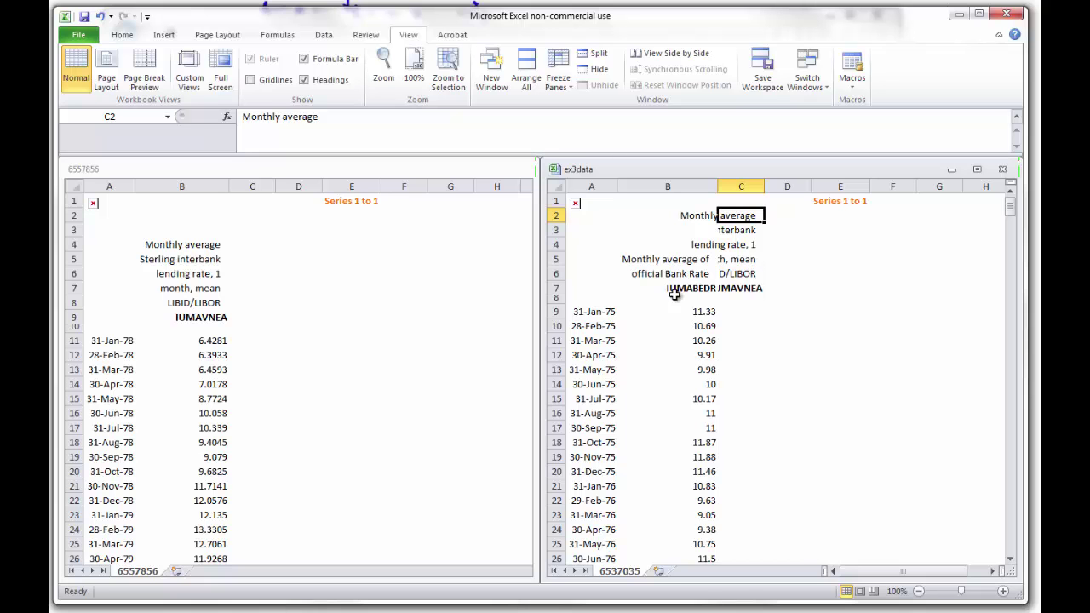
Try to delete rows 9 to 44 of ex3data, covering January 1975 to December 1977
click(555, 312)
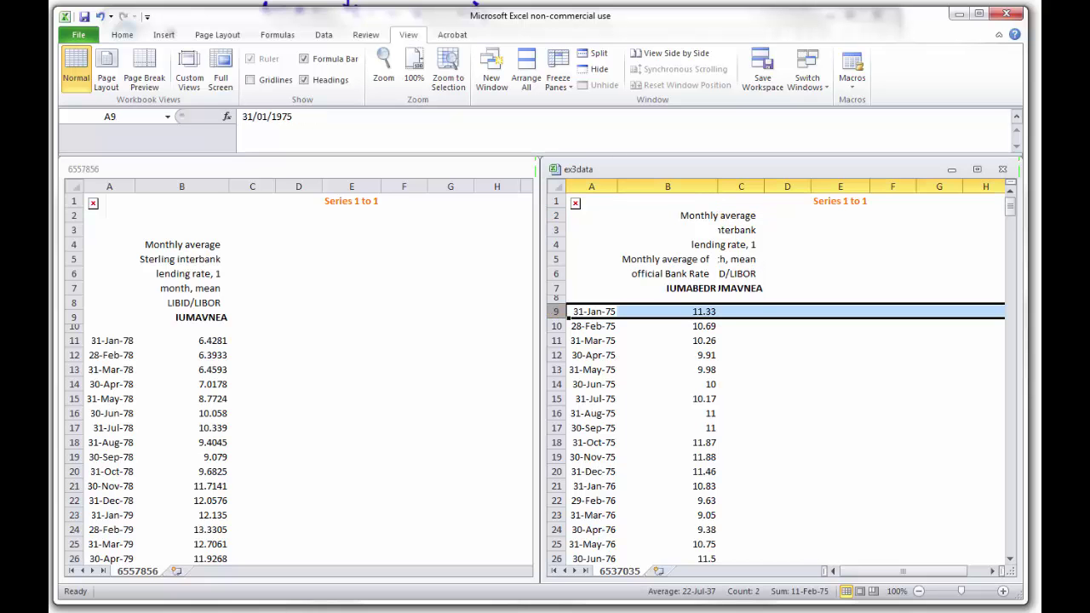
mouse_move(1010, 213)
mouse_down()
mouse_move(1010, 278)
mouse_move(1009, 231)
mouse_up()
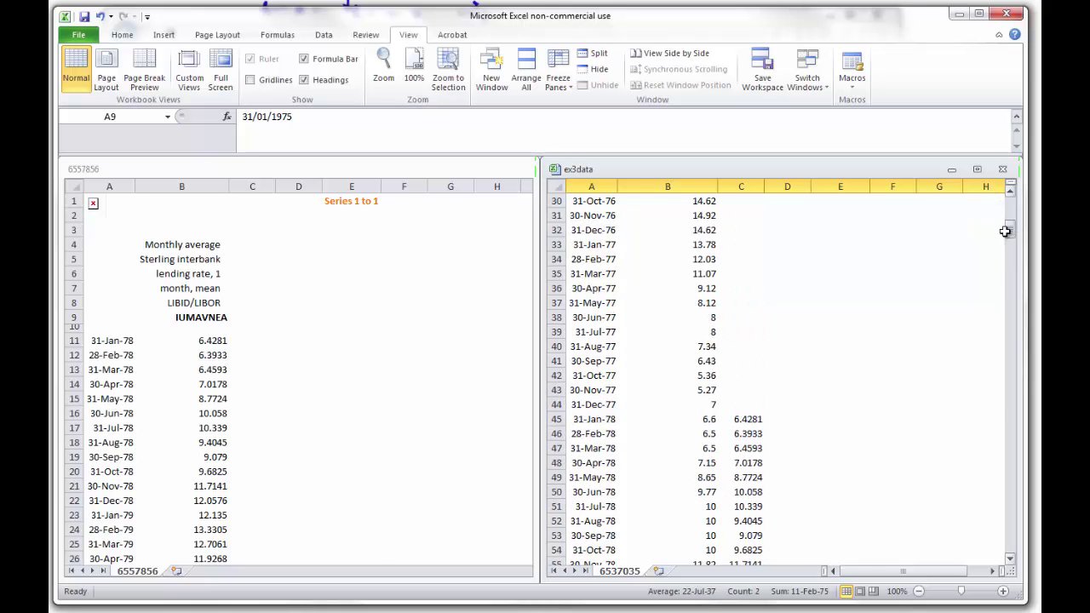
click(556, 404)
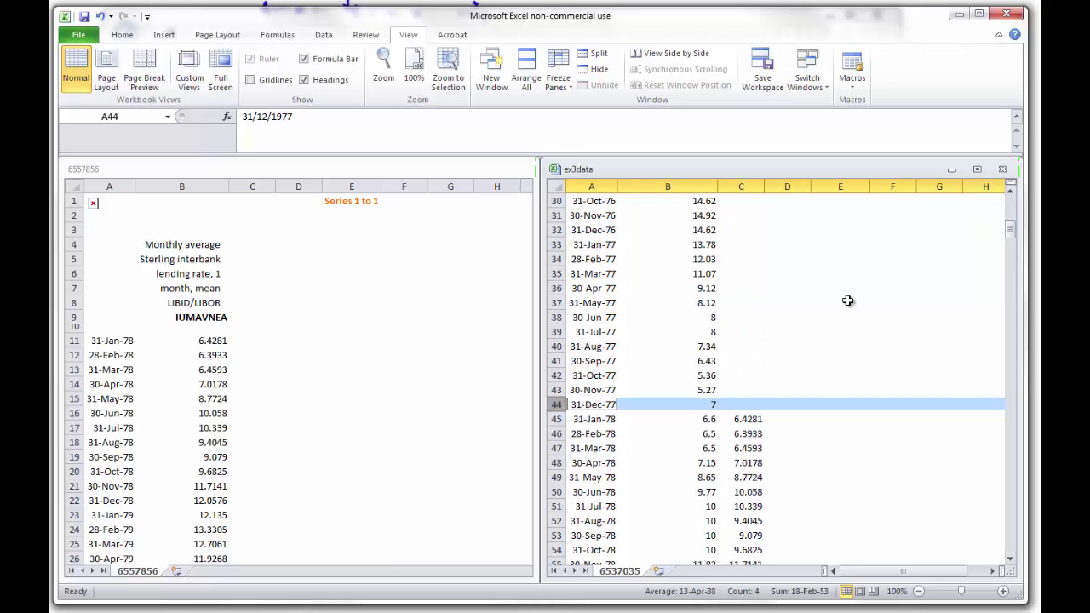
scroll(847, 300, up, 10)
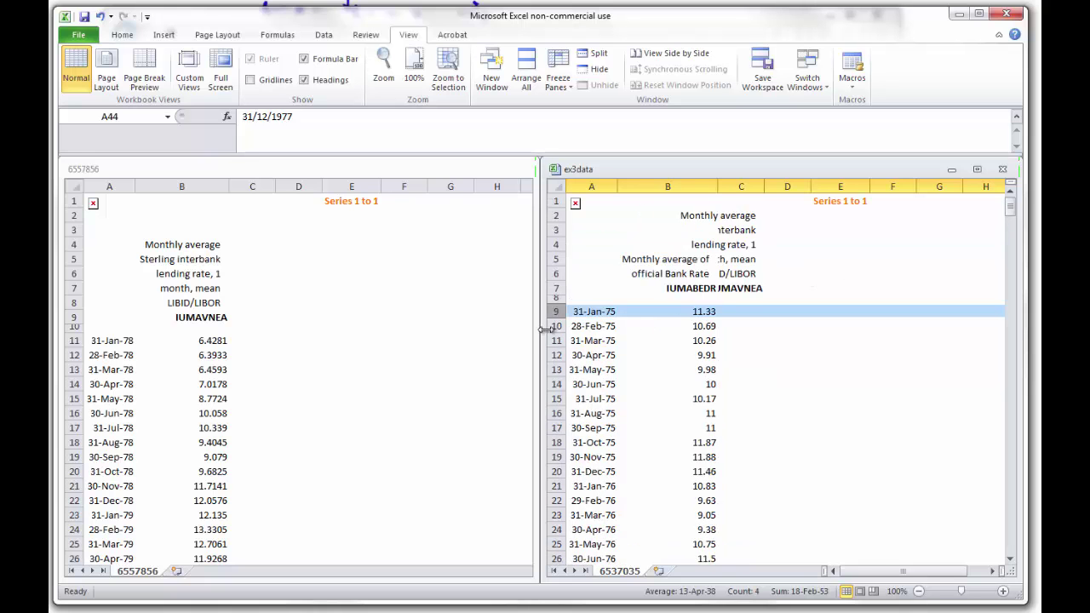
shift+click(553, 313)
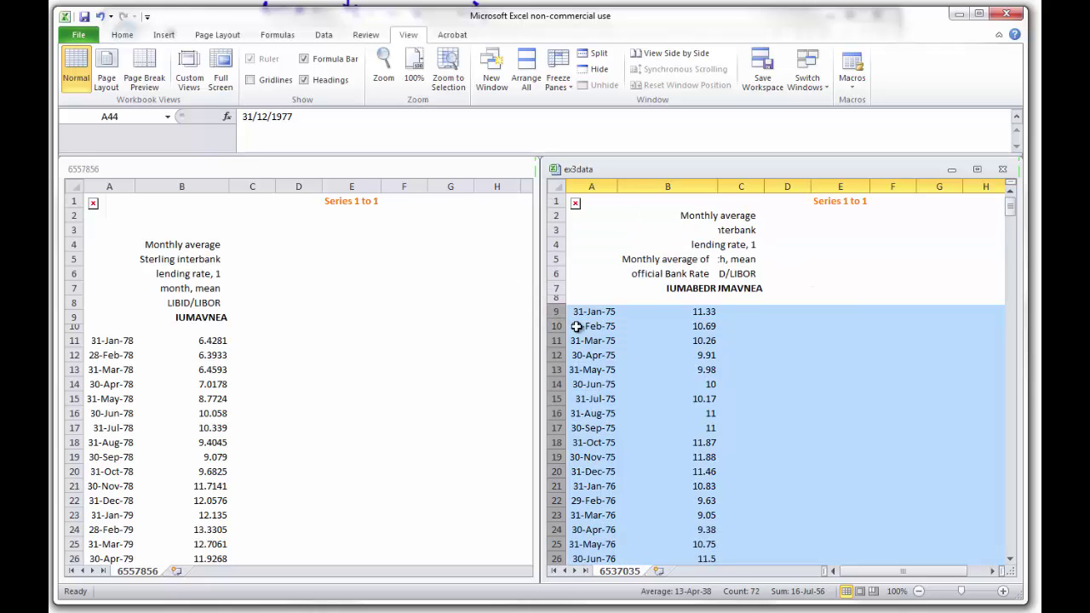
right_click(555, 314)
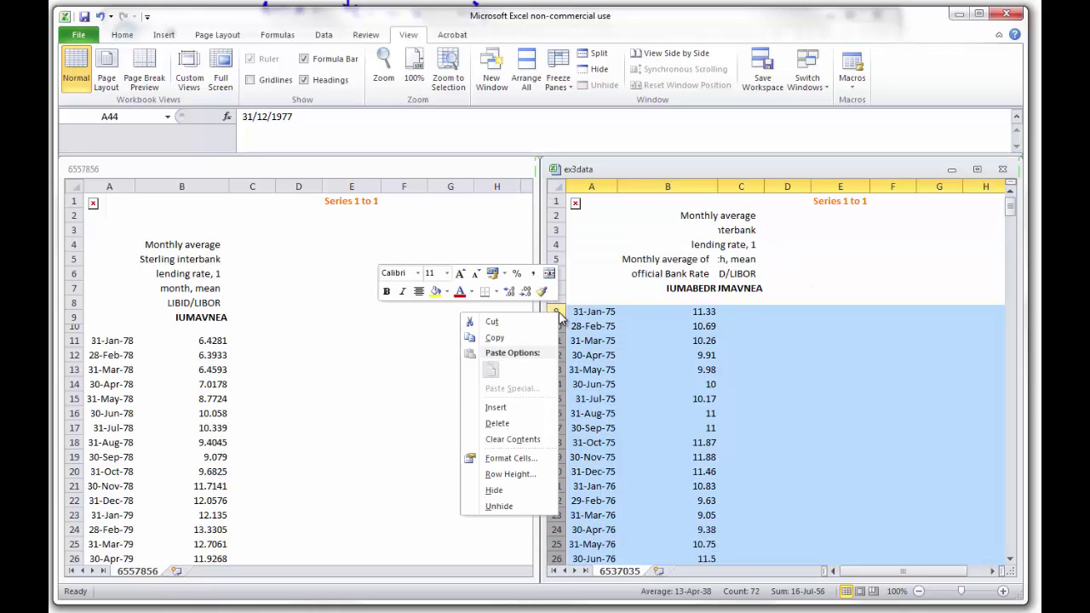
click(511, 422)
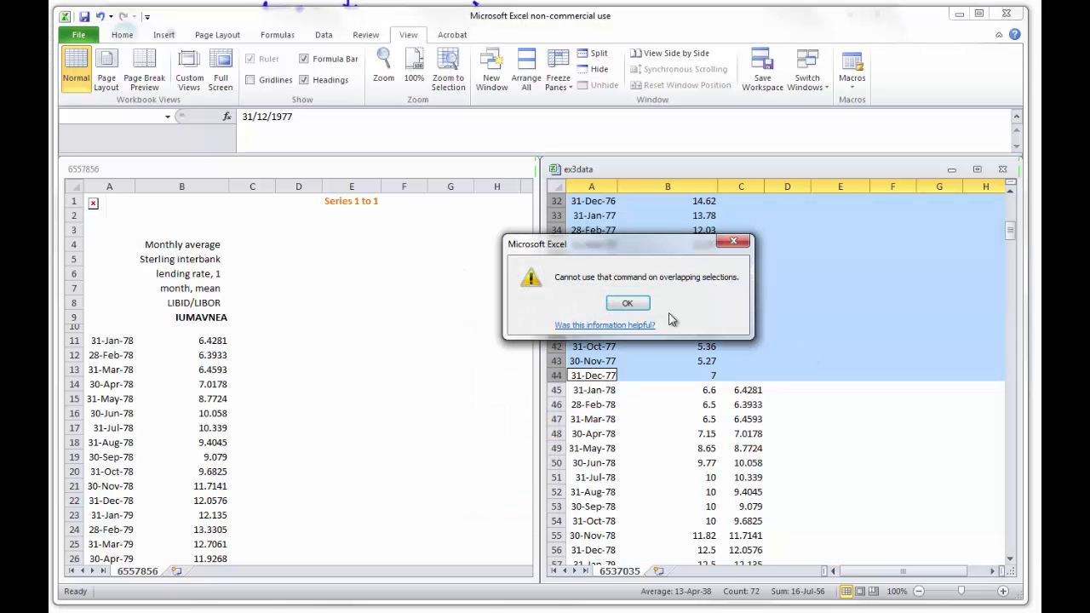
click(627, 304)
Clear the January 1975 to December 1977 entries in A9:C44 of ex3data
click(776, 328)
drag(732, 378, 606, 310)
scroll(606, 310, down, 10)
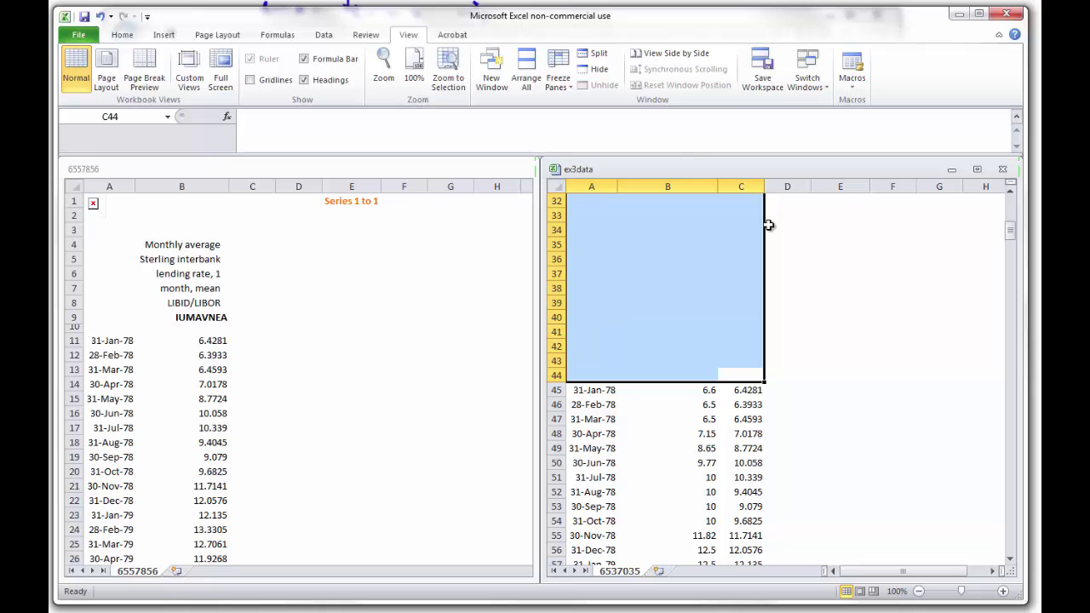
scroll(770, 225, up, 10)
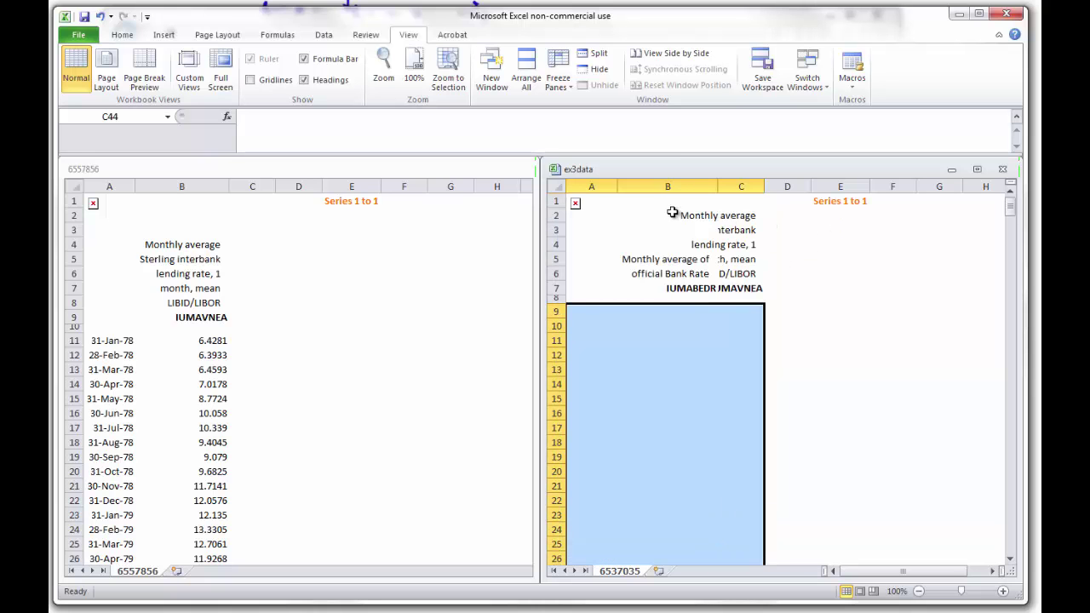
Copy the heading block A2:C7 of ex3data down to the empty rows above January 1978, starting at cell B39
drag(704, 221, 736, 286)
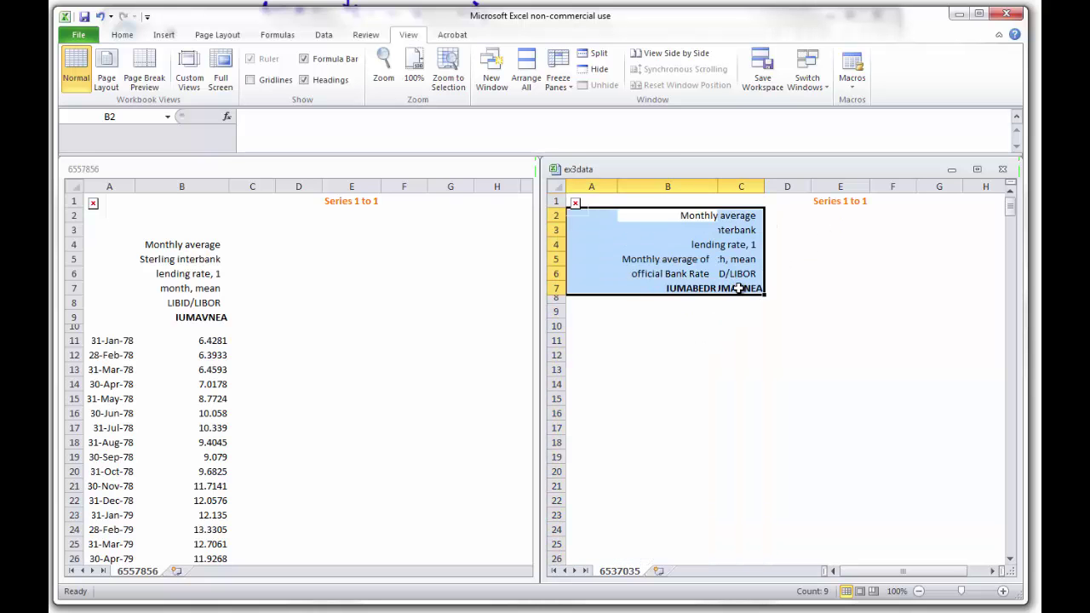
key(ctrl+c)
scroll(711, 319, down, 10)
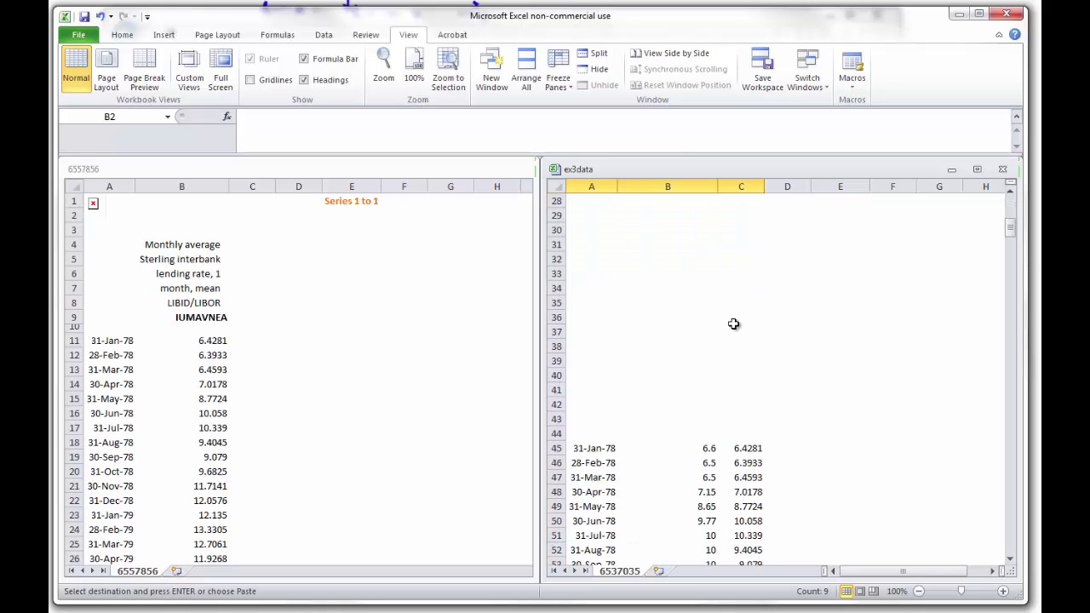
click(711, 328)
key(ctrl+v)
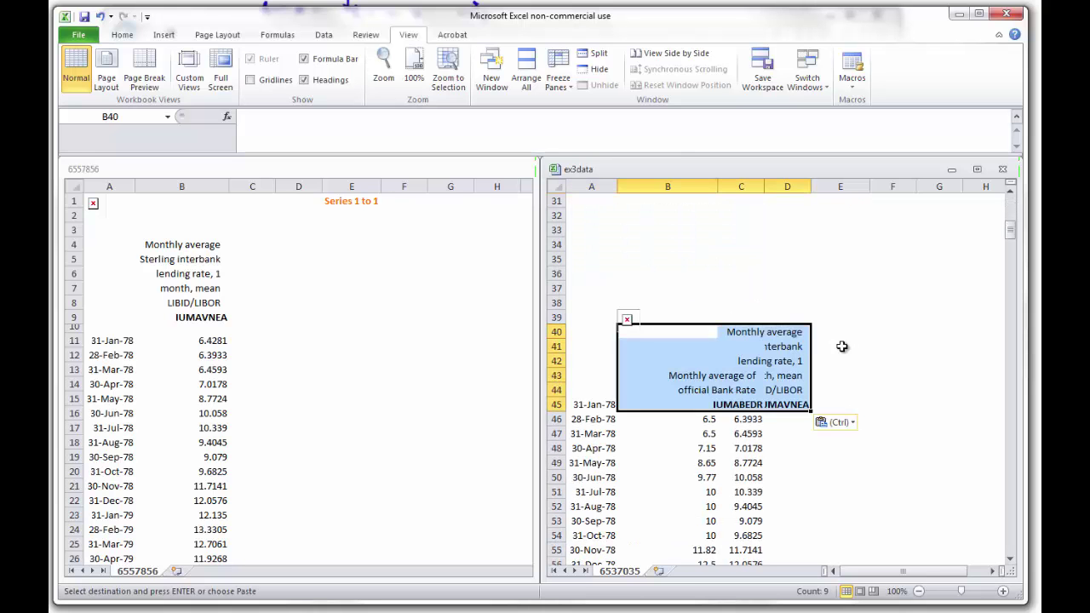
click(99, 17)
click(697, 314)
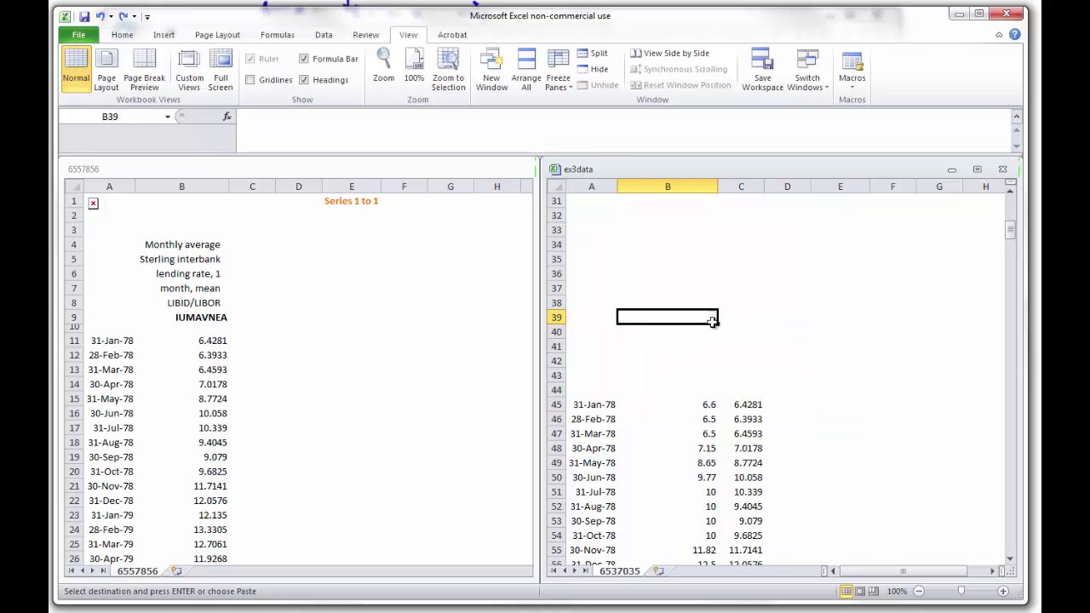
key(ctrl+v)
Clear and delete the "Series 1 to 1" title row at the start of ex3data
scroll(766, 264, up, 10)
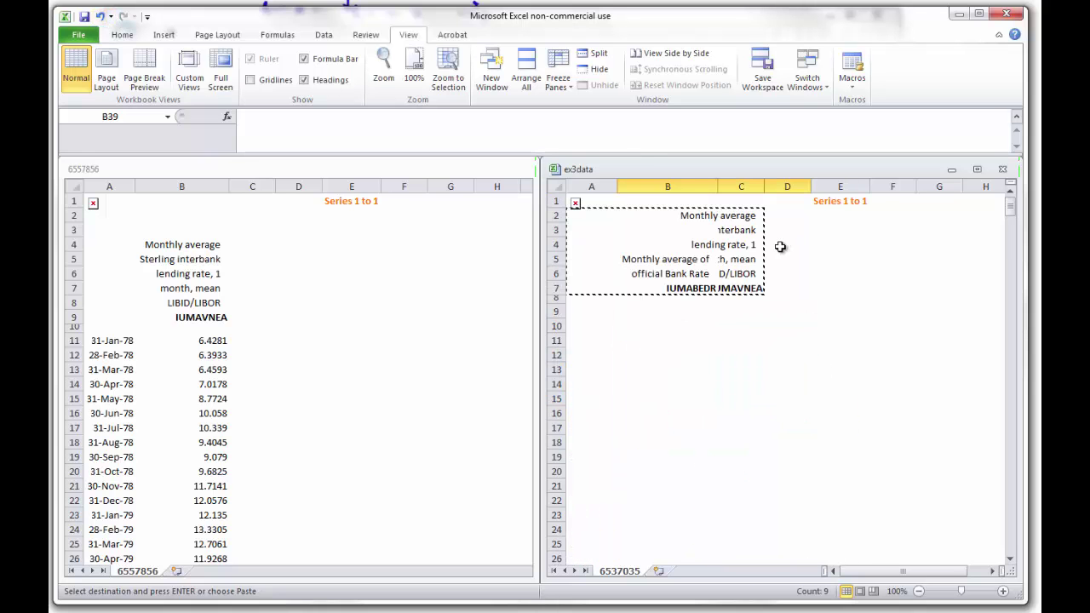
click(556, 201)
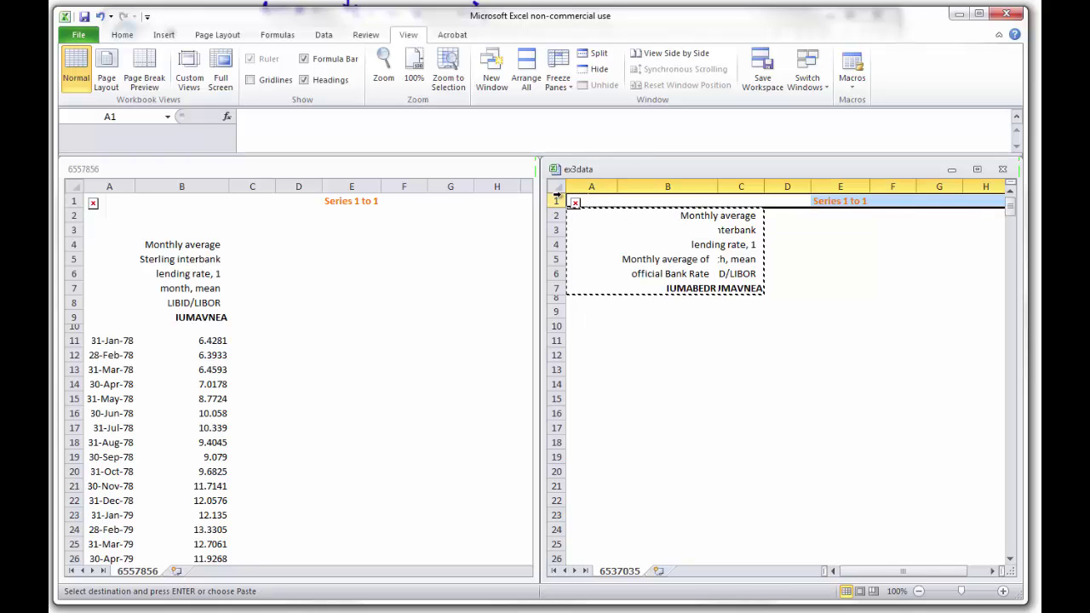
key(Delete)
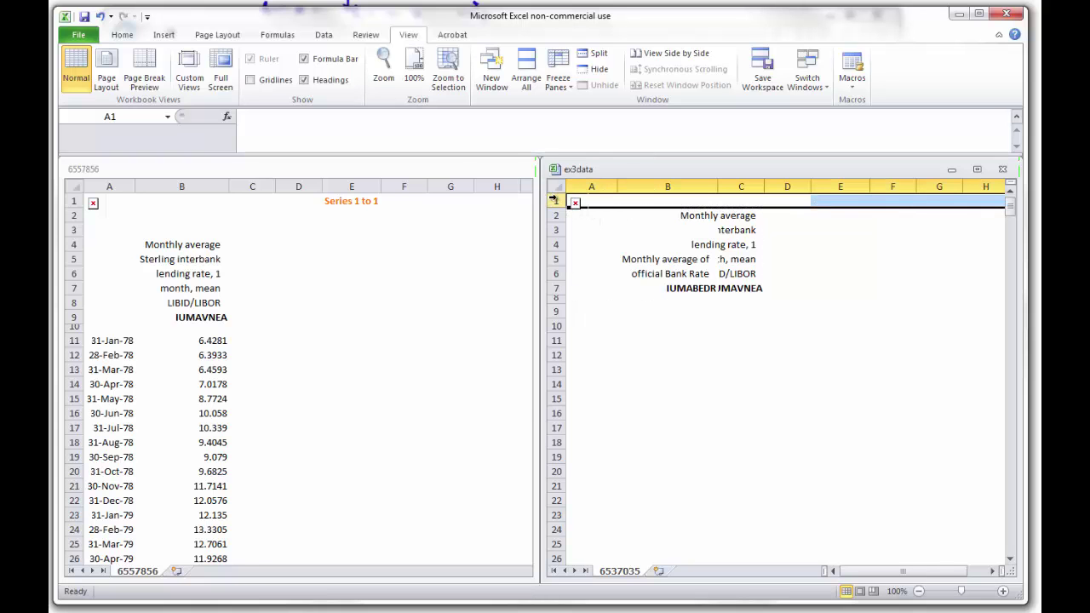
right_click(555, 200)
click(516, 308)
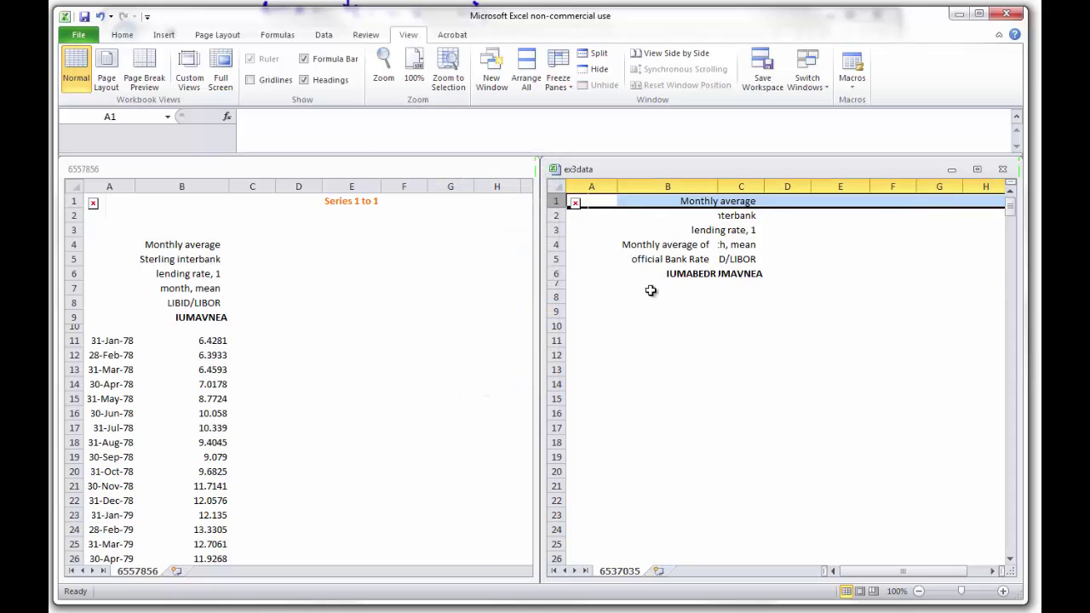
Delete rows 7 to 43 of ex3data so the January 1978 data directly follows the original headings
click(668, 327)
click(553, 286)
scroll(627, 349, down, 14)
scroll(624, 340, up, 1)
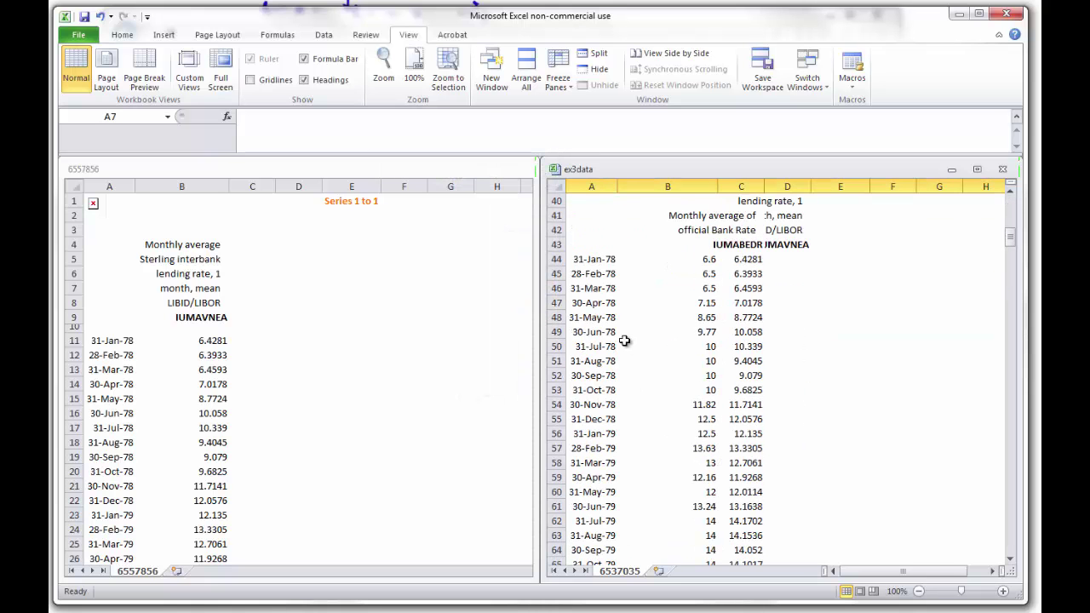
shift+click(554, 244)
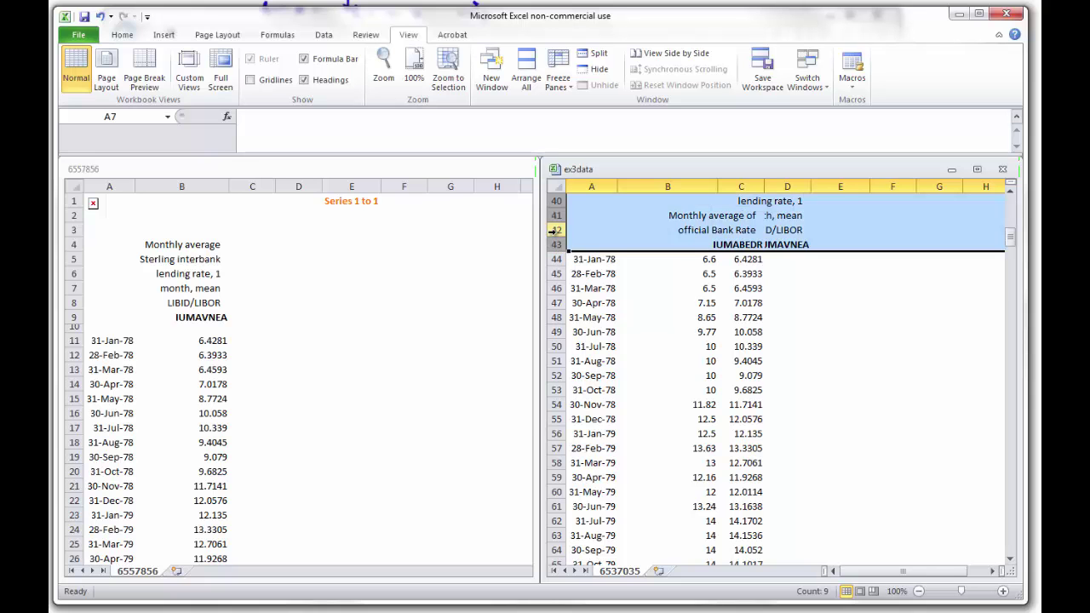
right_click(555, 233)
click(511, 342)
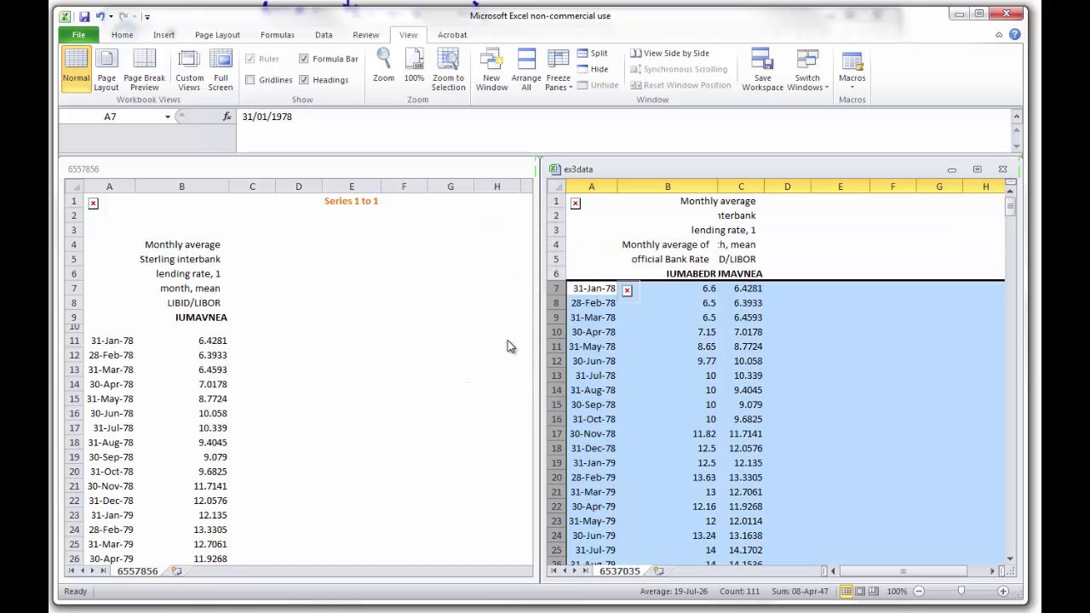
Check the combined series in ex3data down to the last row and save the workbook, keeping the Web Page format
click(940, 344)
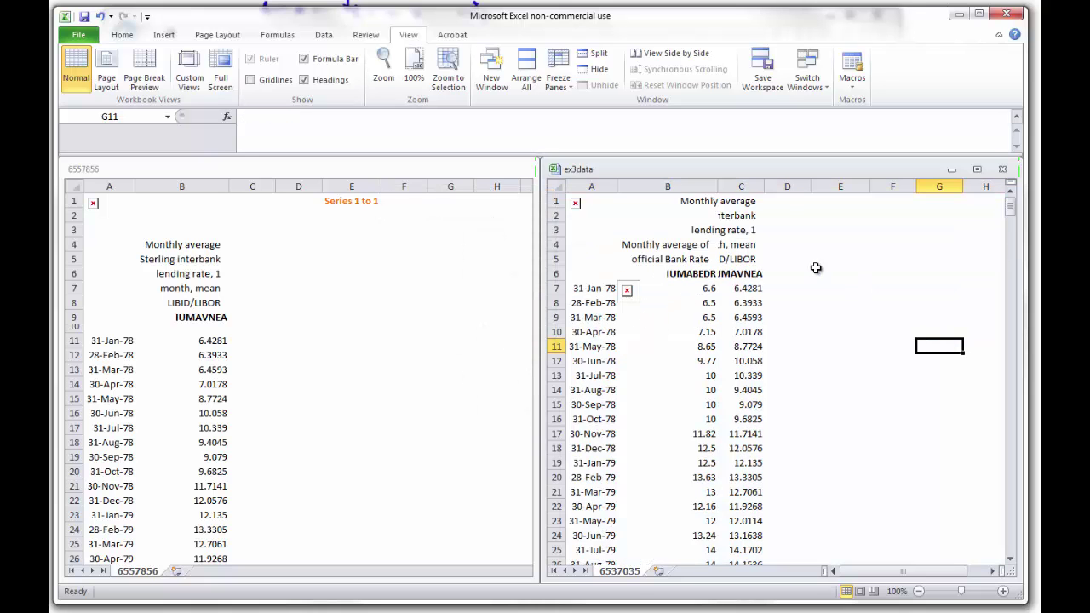
click(754, 303)
scroll(766, 315, down, 18)
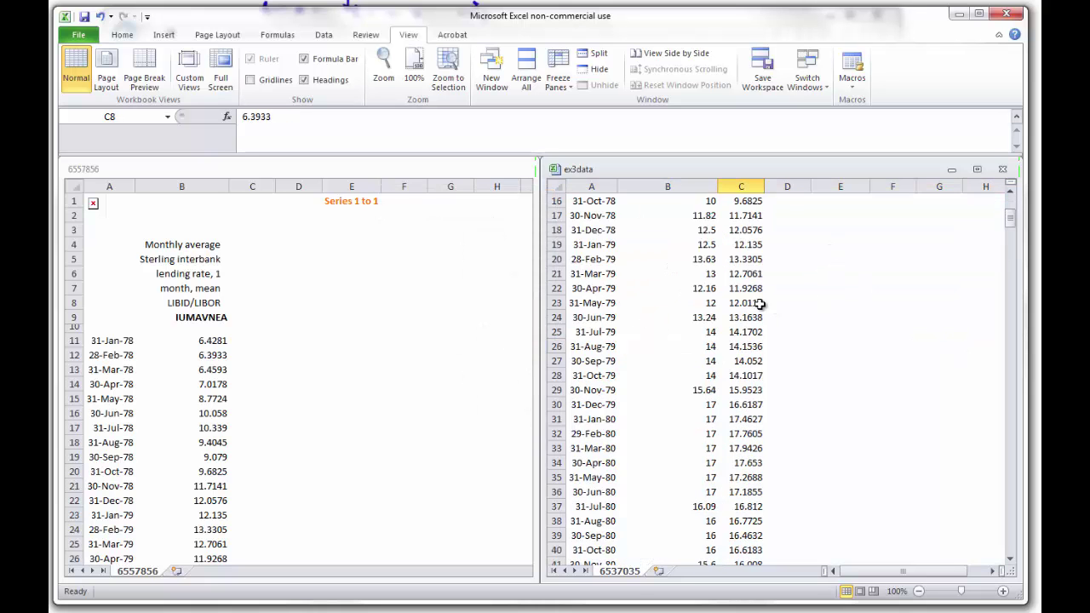
scroll(773, 324, down, 20)
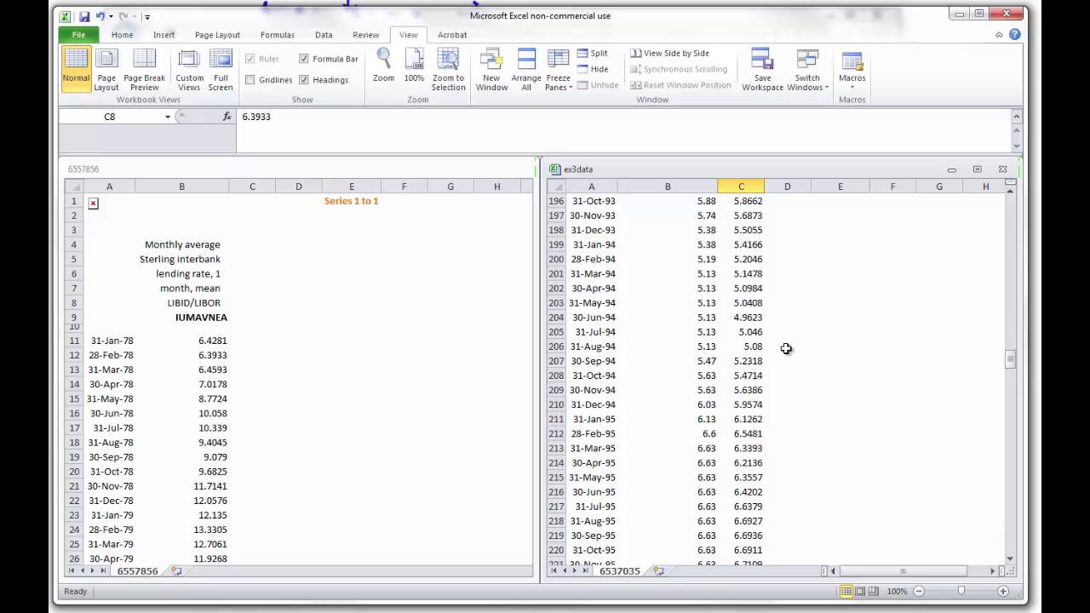
scroll(783, 353, down, 20)
scroll(785, 352, up, 15)
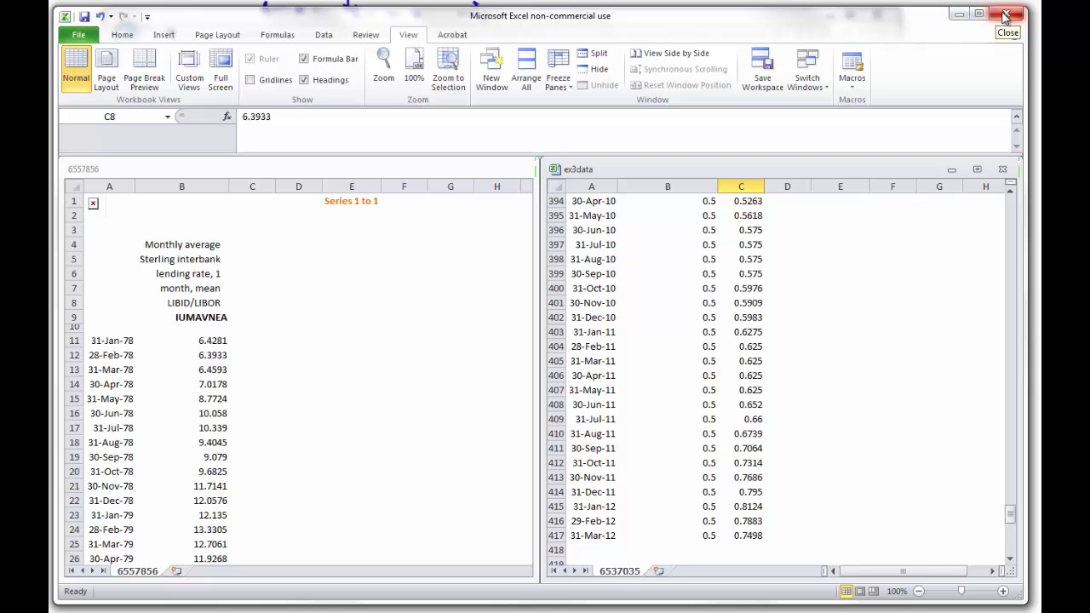
click(84, 16)
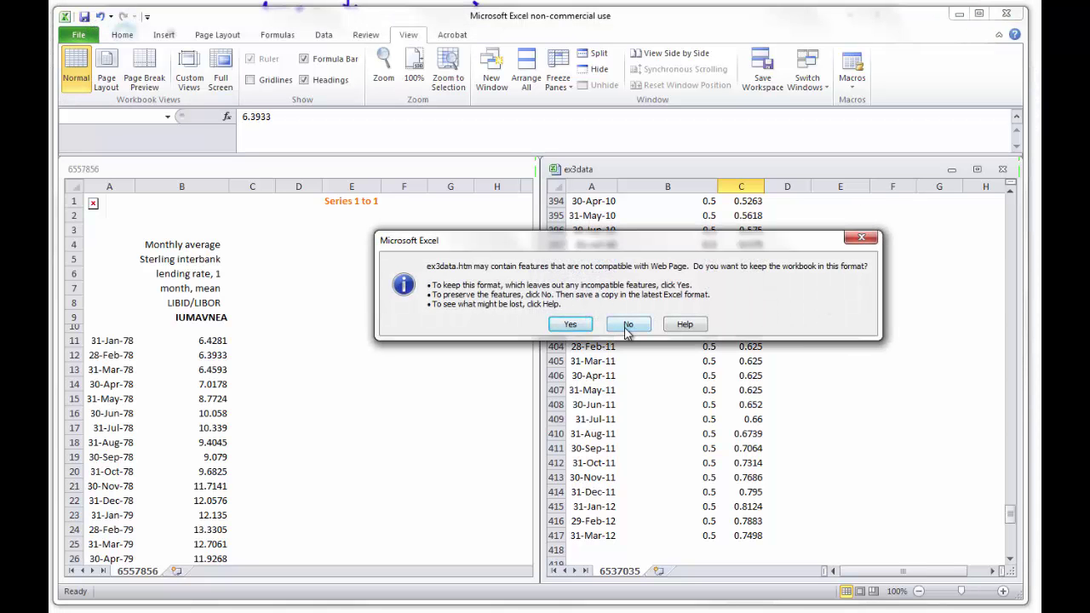
click(566, 324)
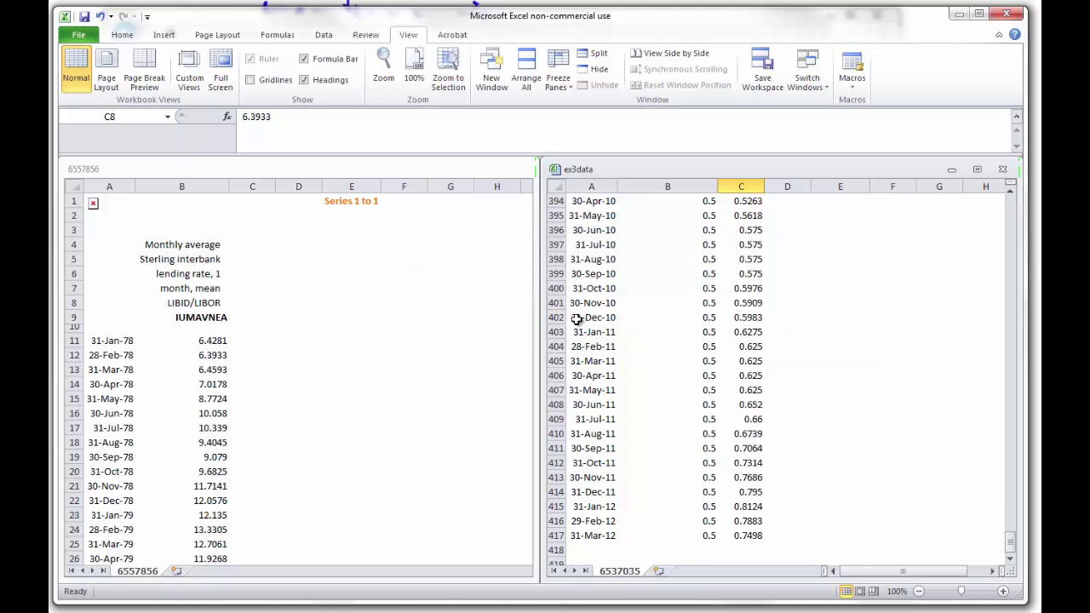
Minimize Excel and close the Bank of England browser window with all its tabs
click(959, 17)
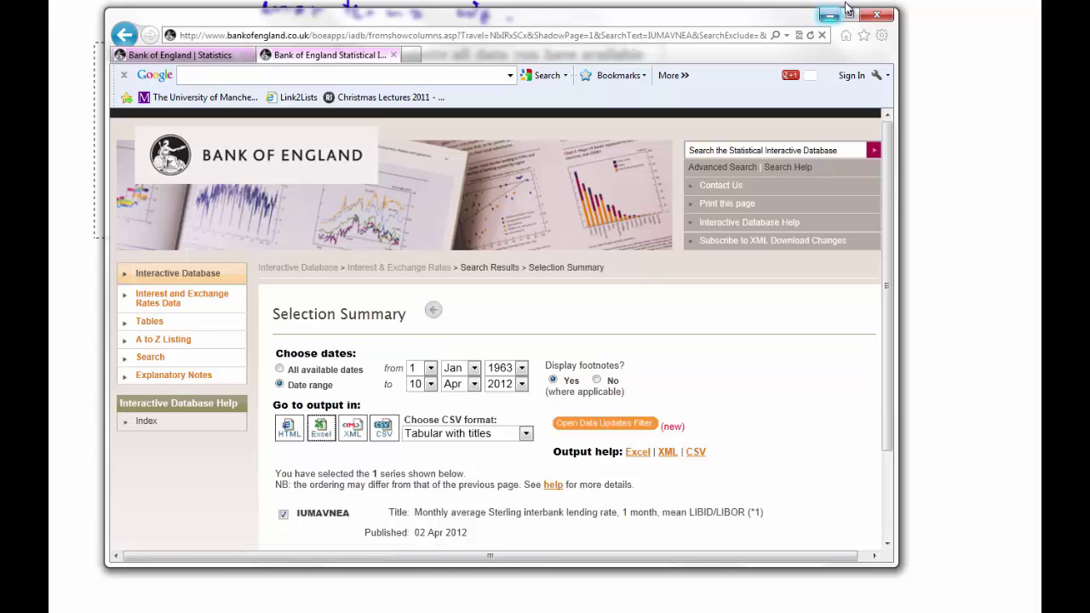
click(874, 17)
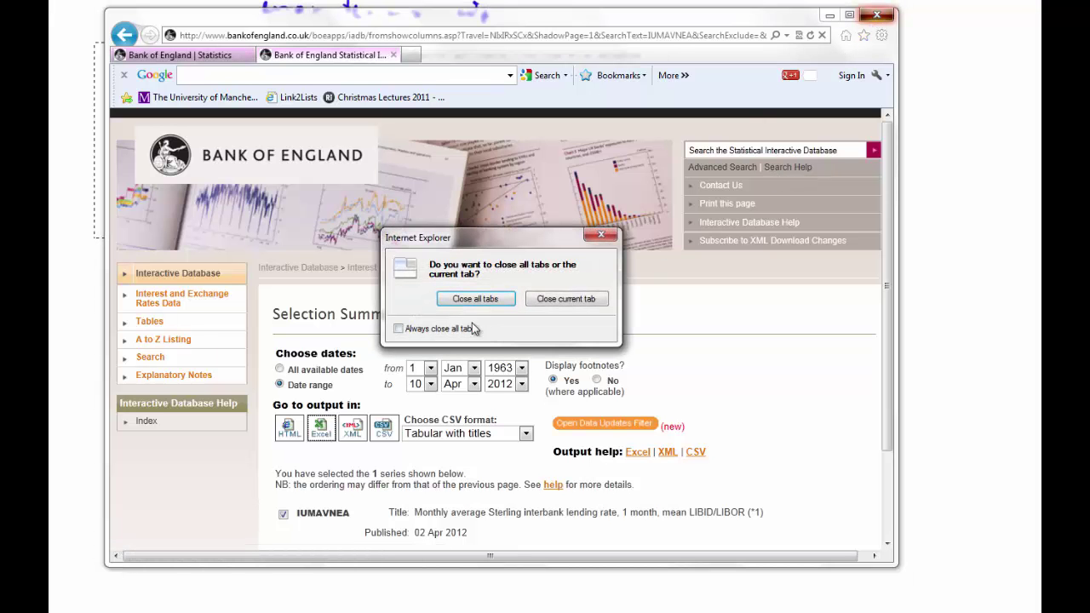
click(461, 304)
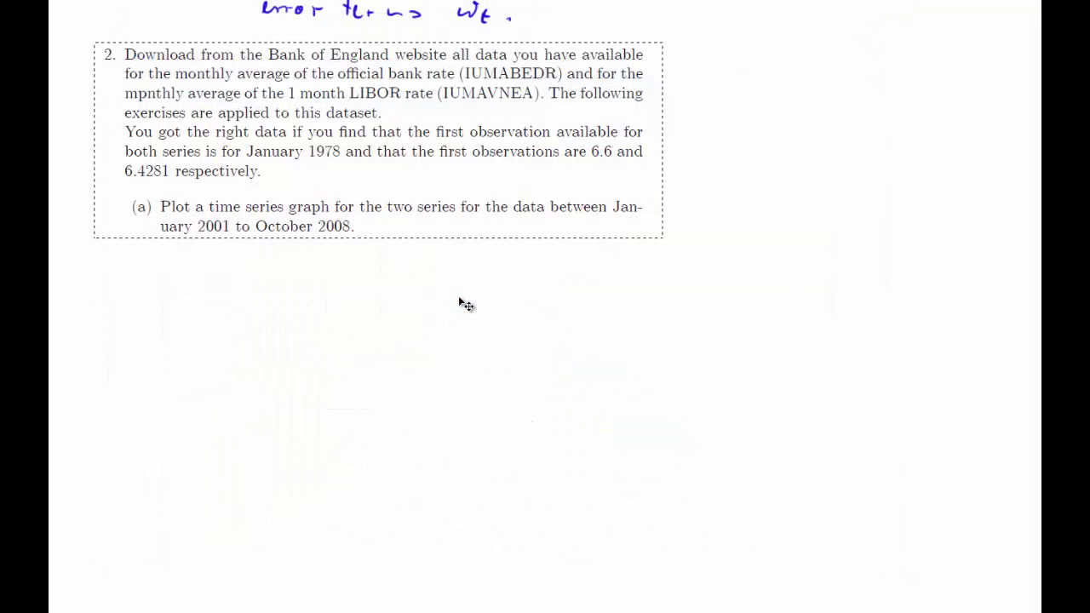
Switch to EViews in the remote desktop session, where the EX3INTEREST workfile is open, and maximize its window
key(alt+Tab)
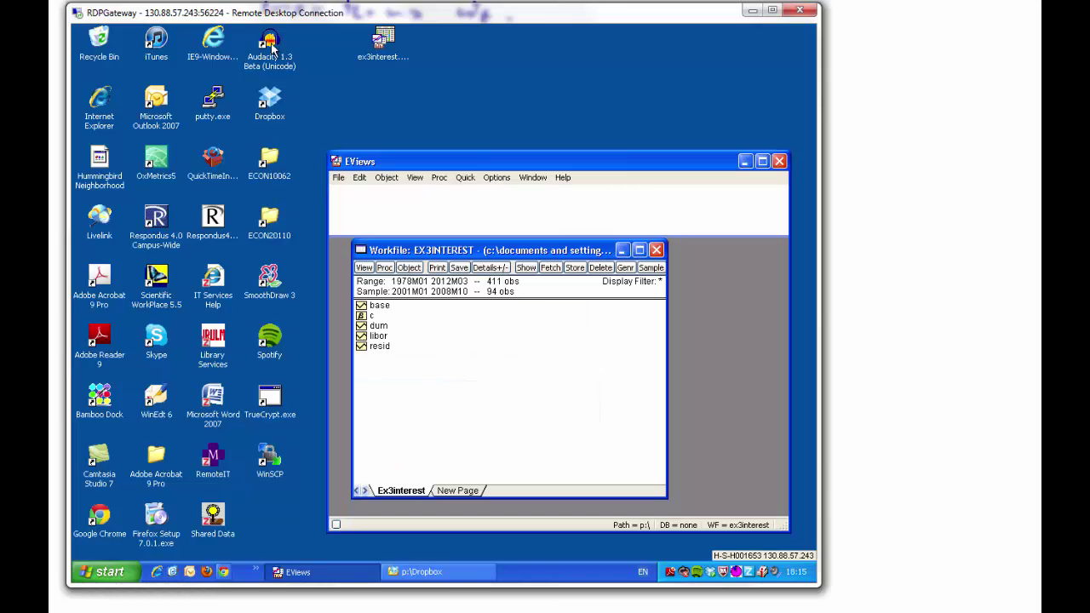
drag(283, 12, 265, 12)
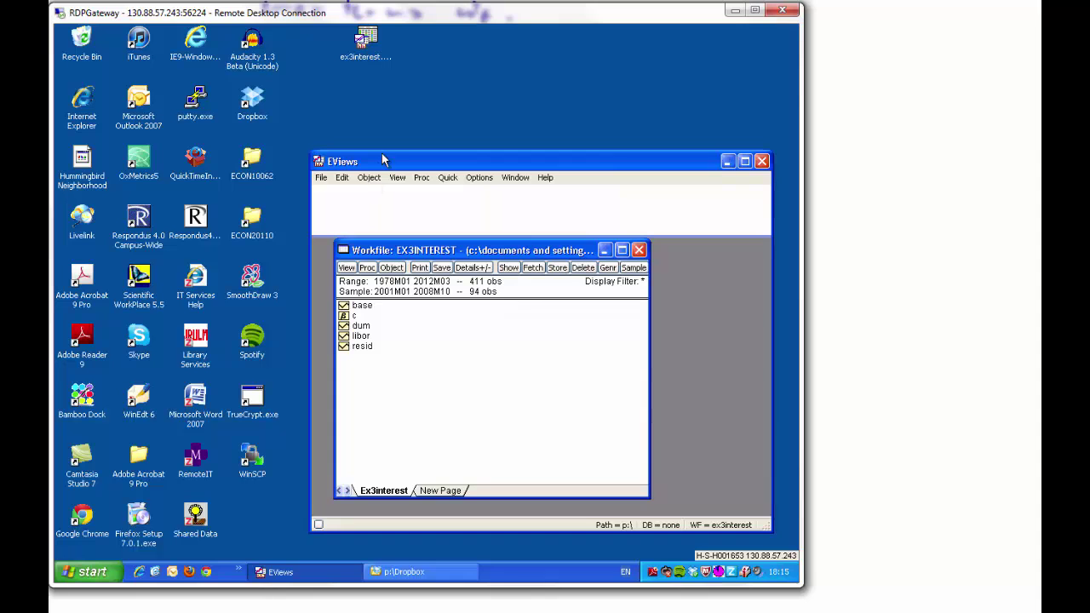
drag(383, 161, 368, 106)
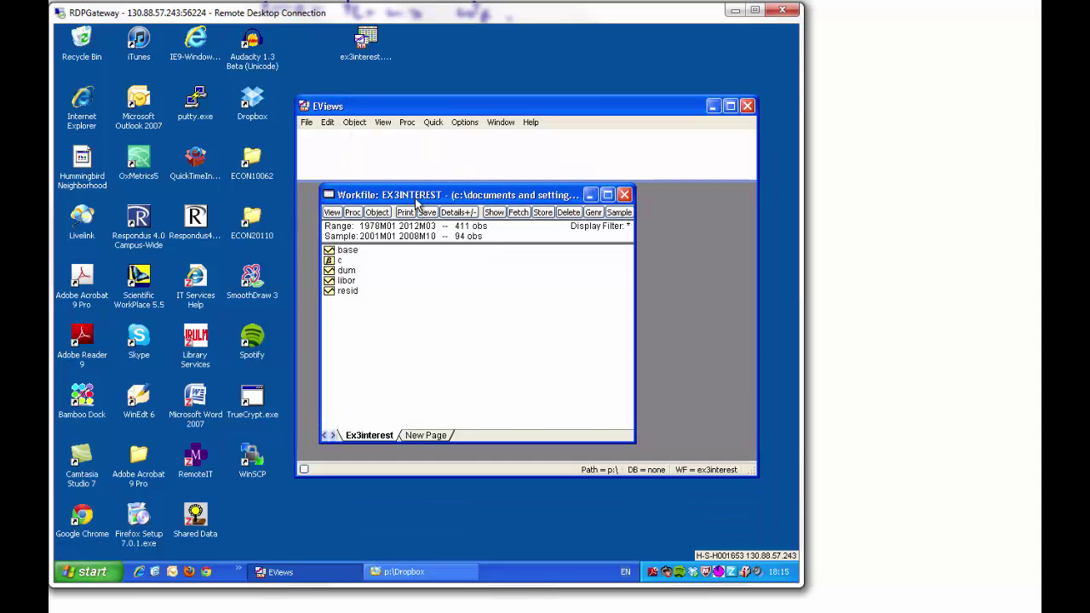
click(730, 107)
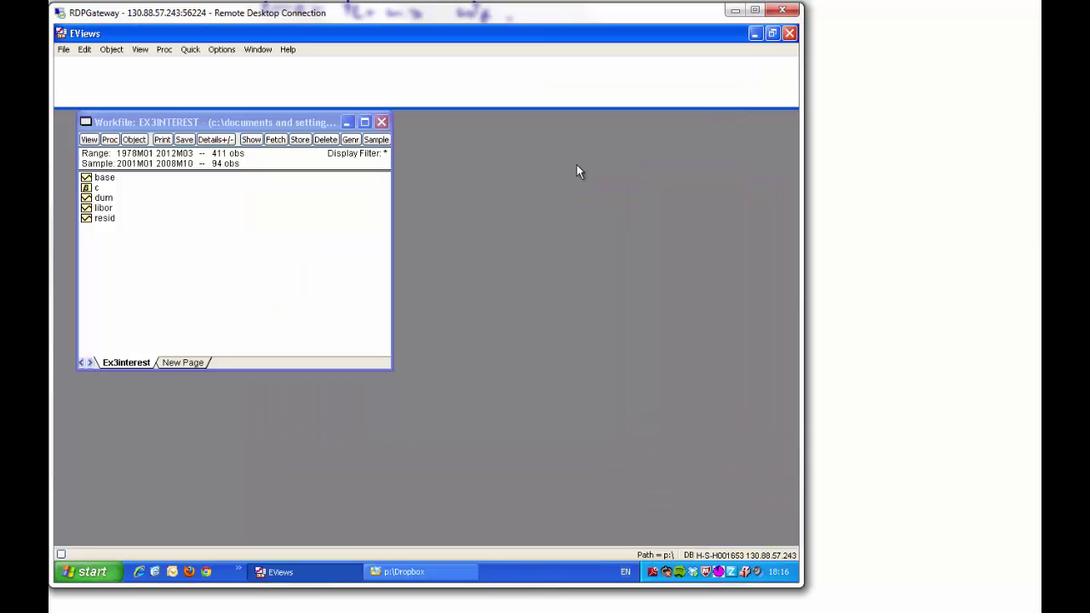
View the base series as a basic Line & Symbol graph of the raw data, and close the series
double_click(92, 176)
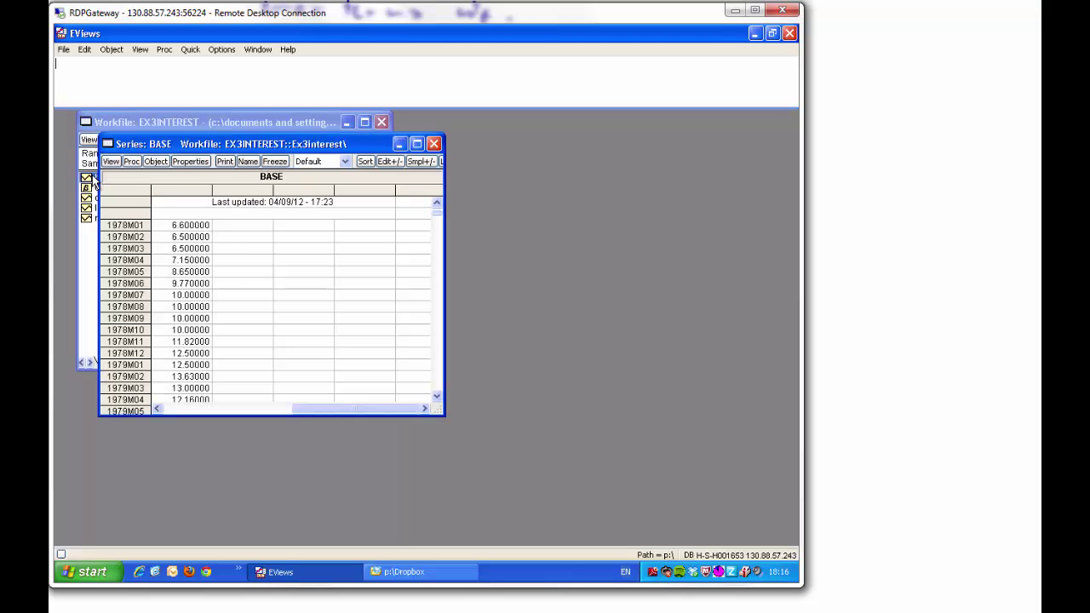
click(110, 161)
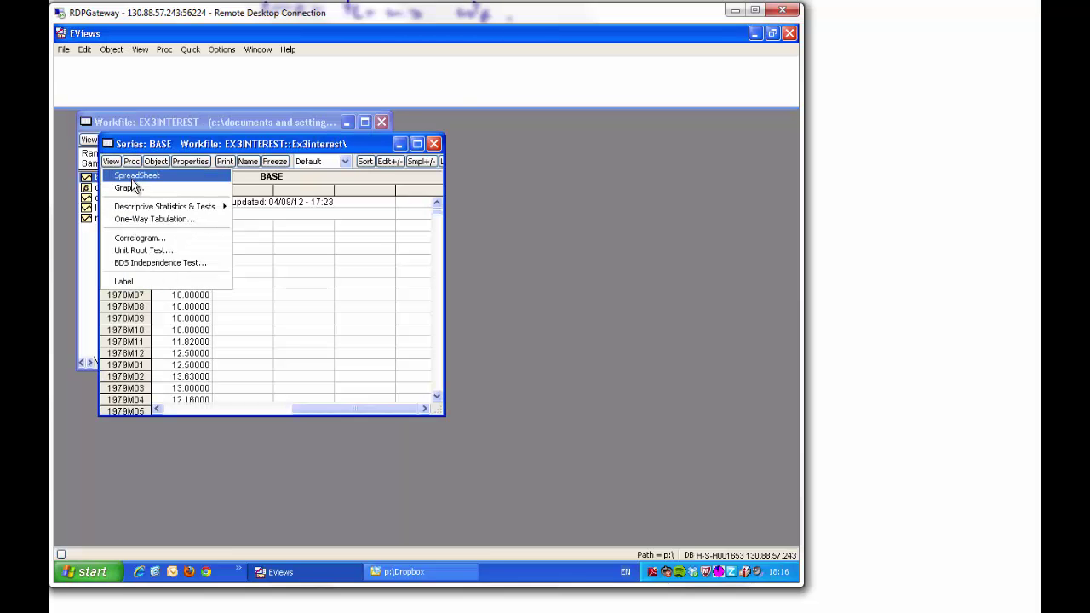
click(133, 189)
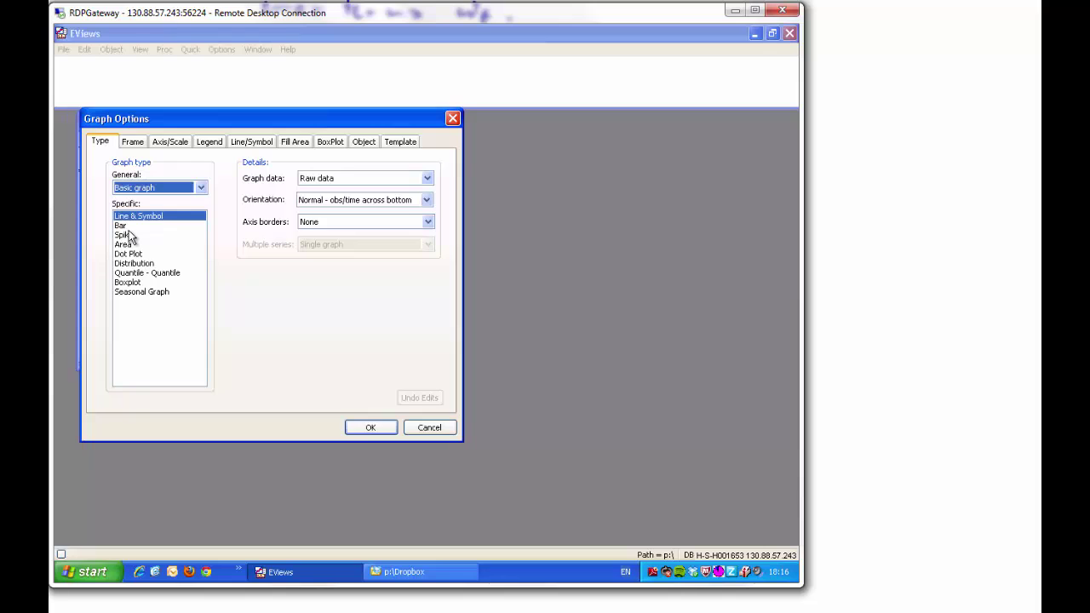
click(358, 425)
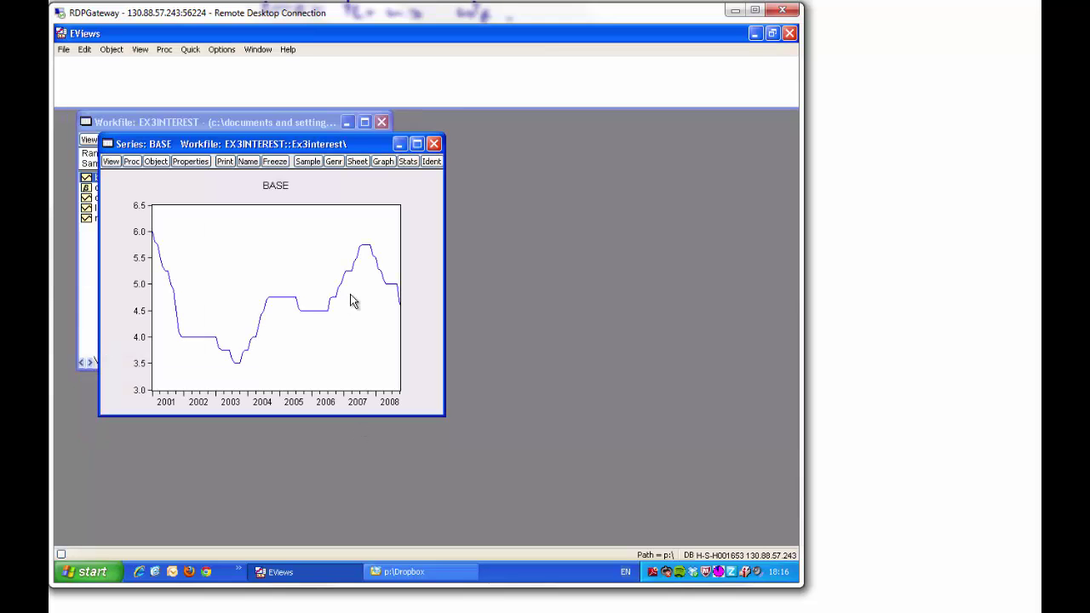
click(434, 145)
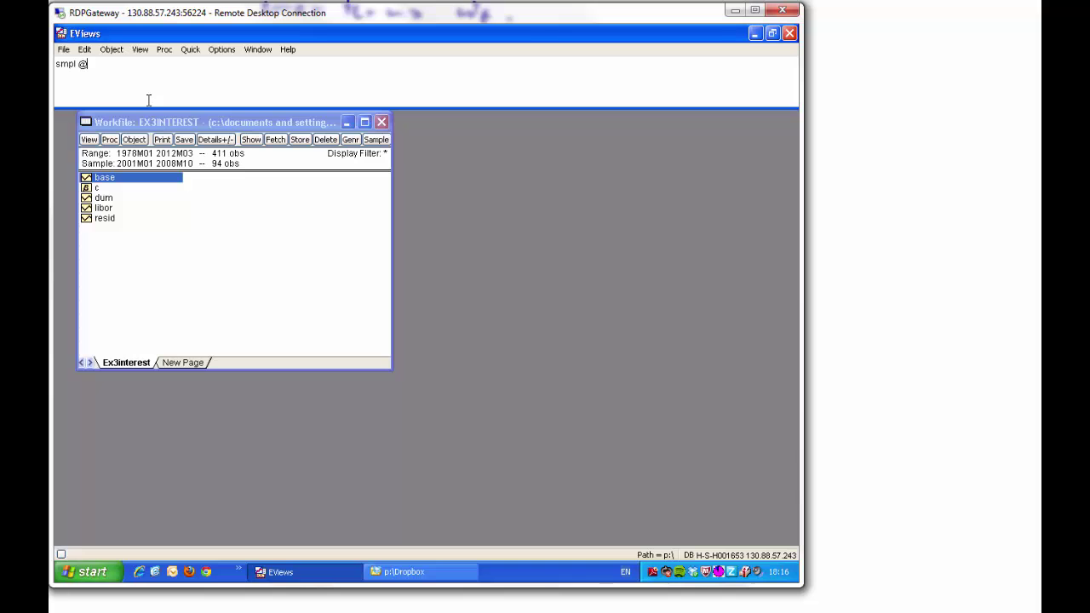
key(Return)
double_click(101, 179)
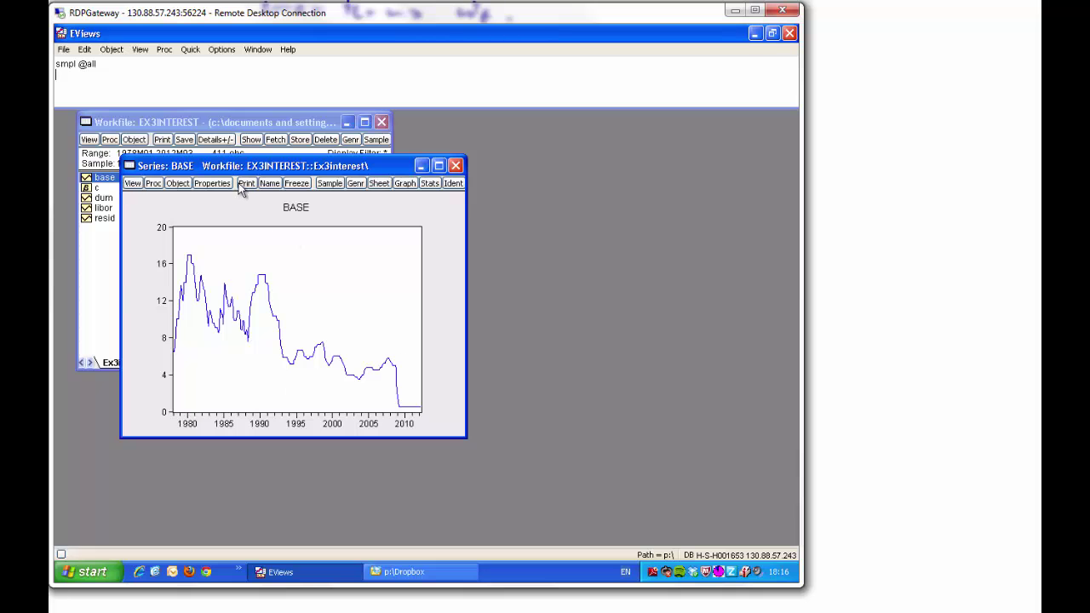
drag(237, 165, 240, 226)
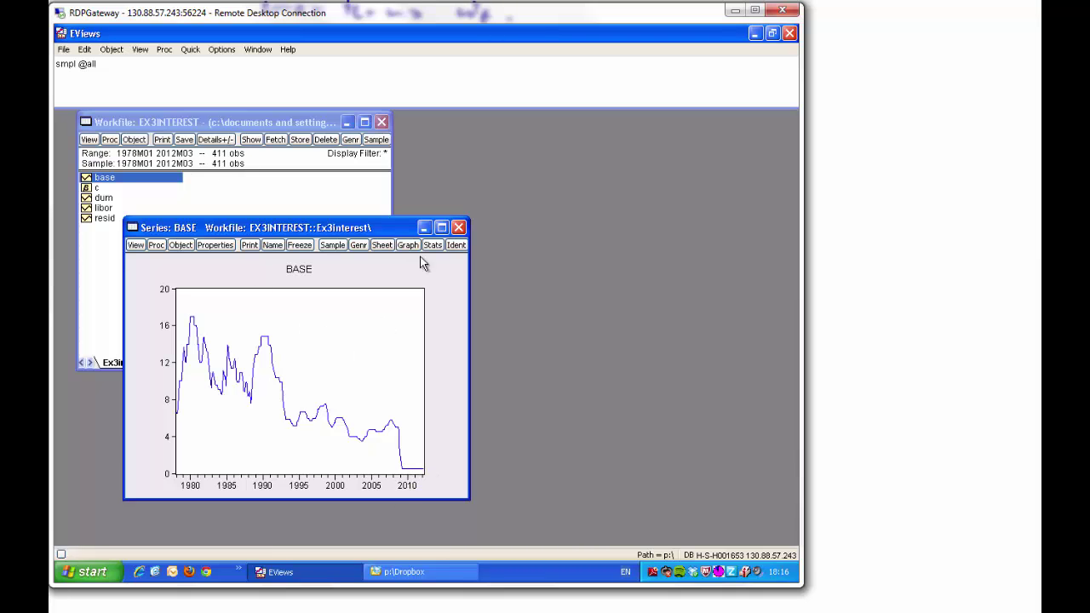
click(457, 228)
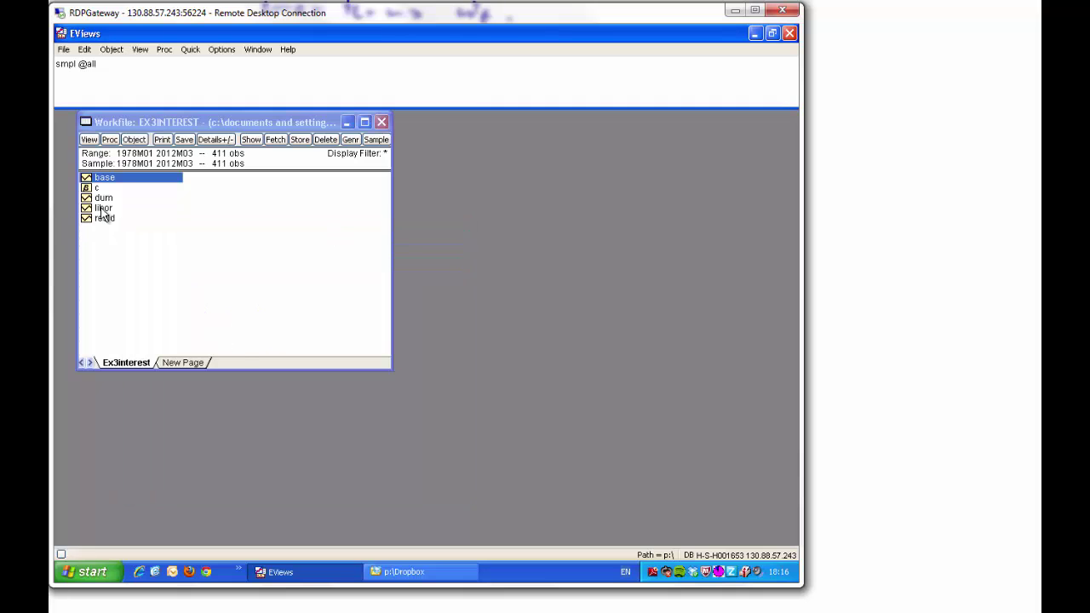
View the libor series over the full sample as a basic Line & Symbol graph, and close the series
double_click(103, 210)
click(154, 205)
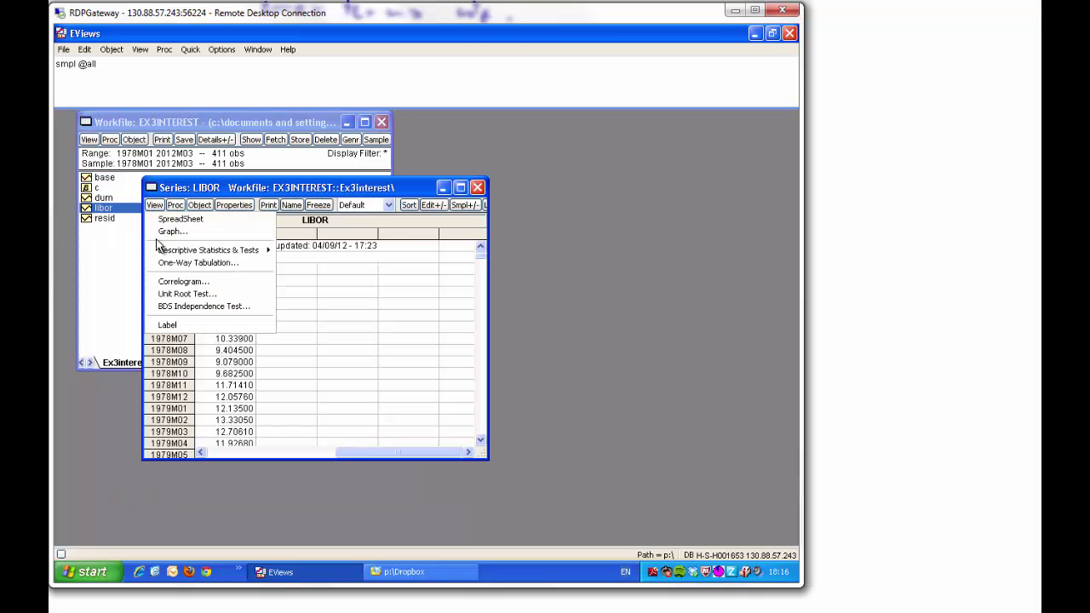
click(167, 231)
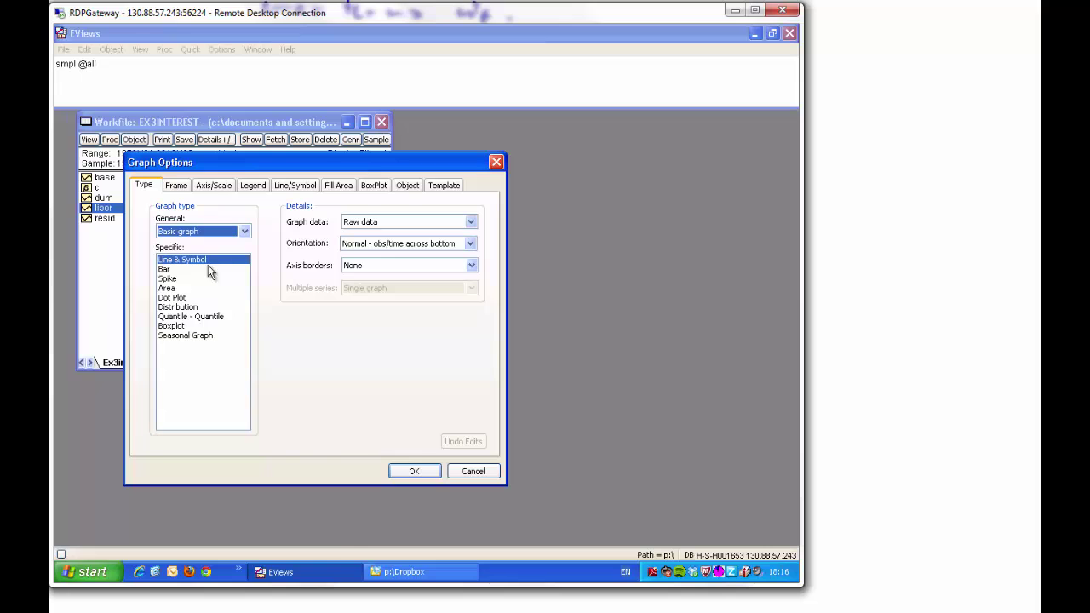
click(412, 471)
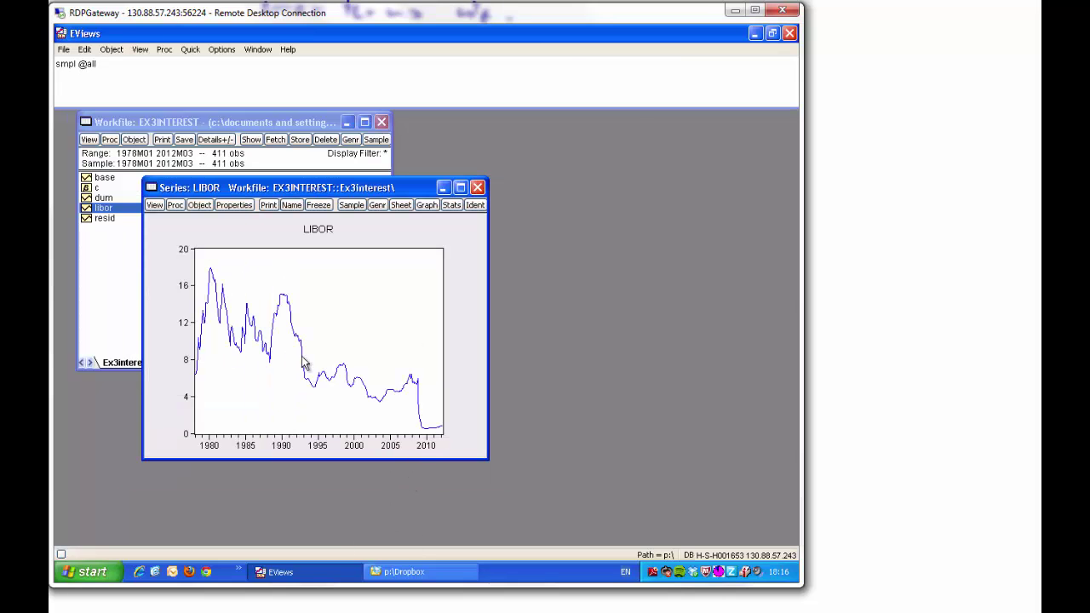
click(477, 187)
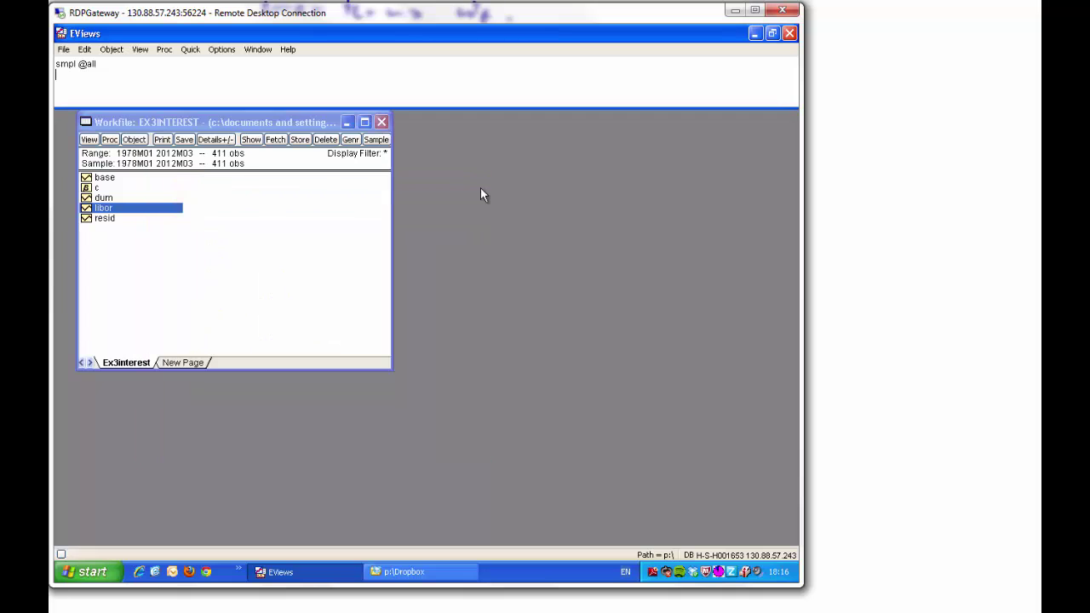
Open libor and base together as a group, plot both in one graph, and maximize the graph
ctrl+click(105, 177)
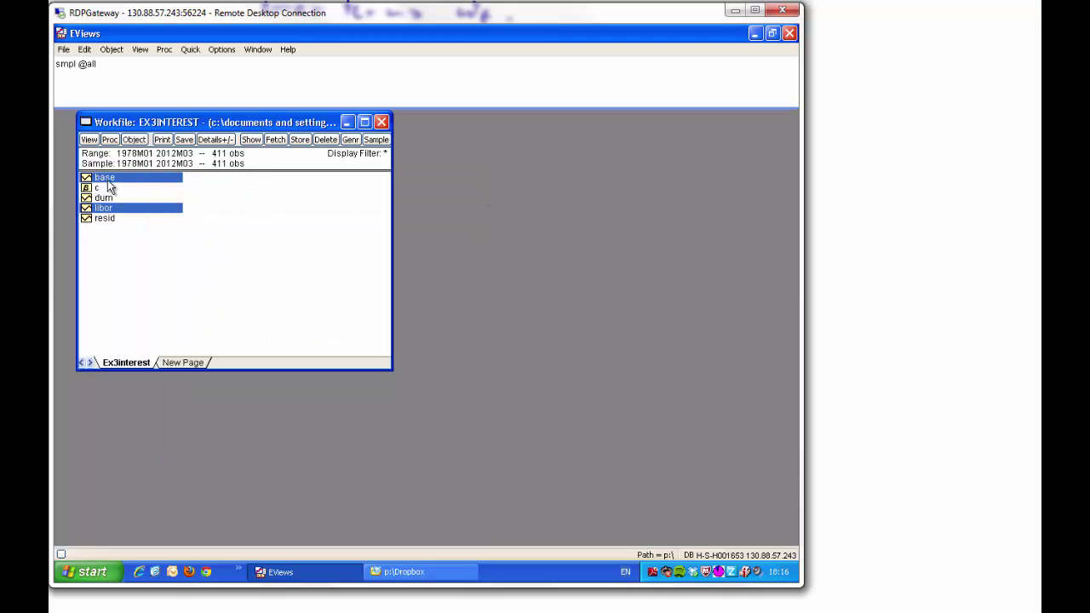
right_click(108, 179)
mouse_move(151, 194)
click(255, 187)
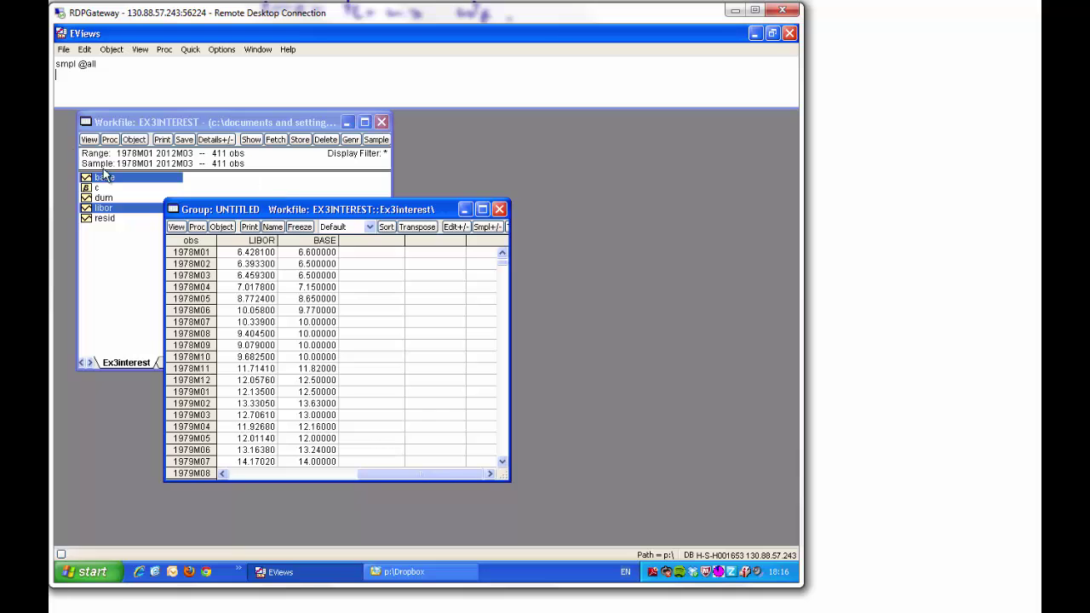
click(177, 227)
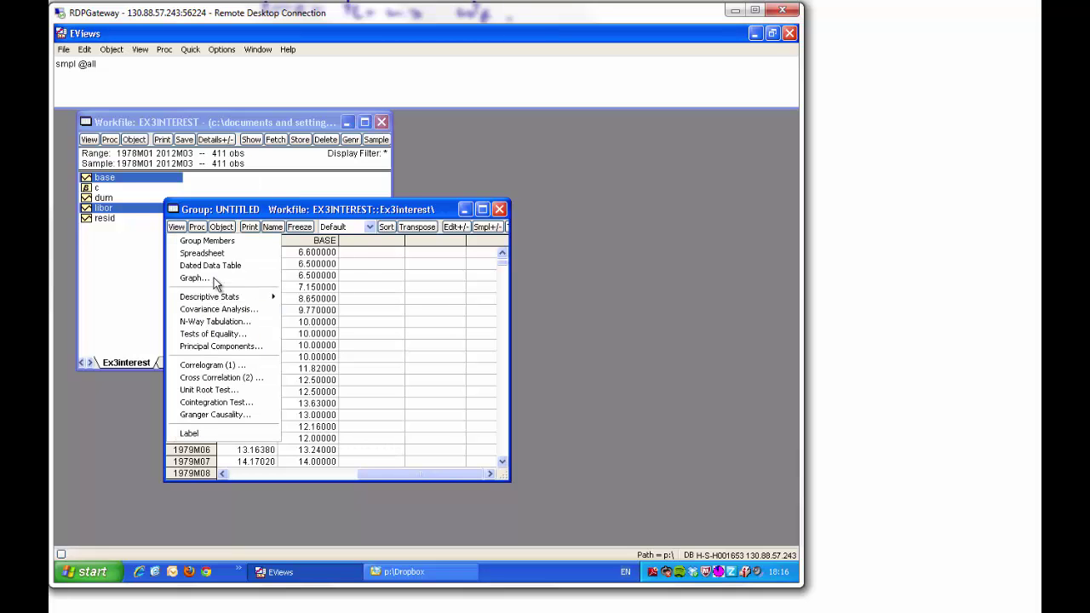
click(213, 278)
click(436, 493)
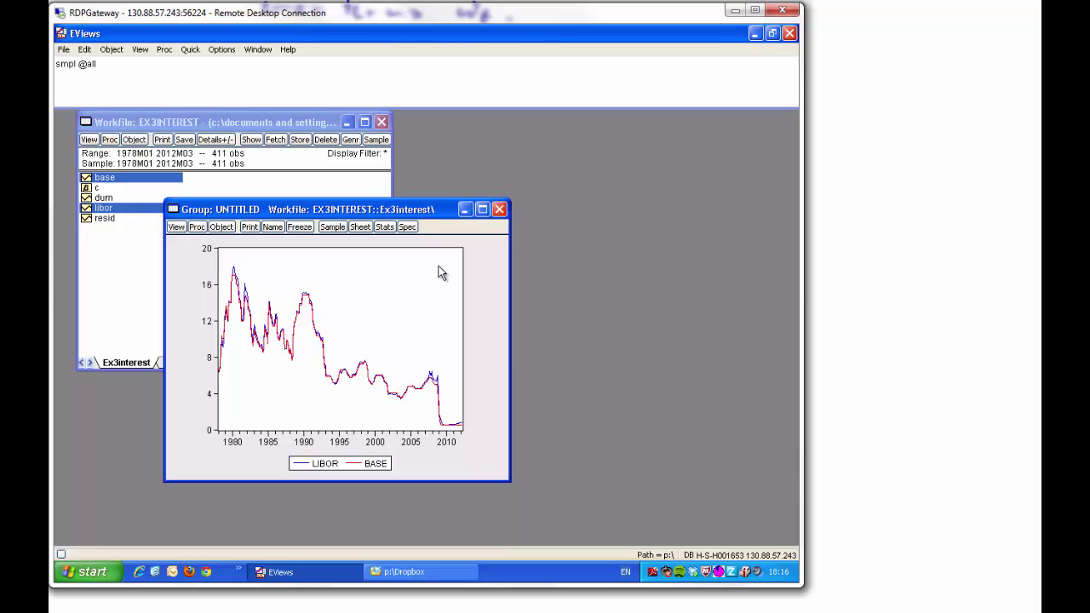
click(482, 209)
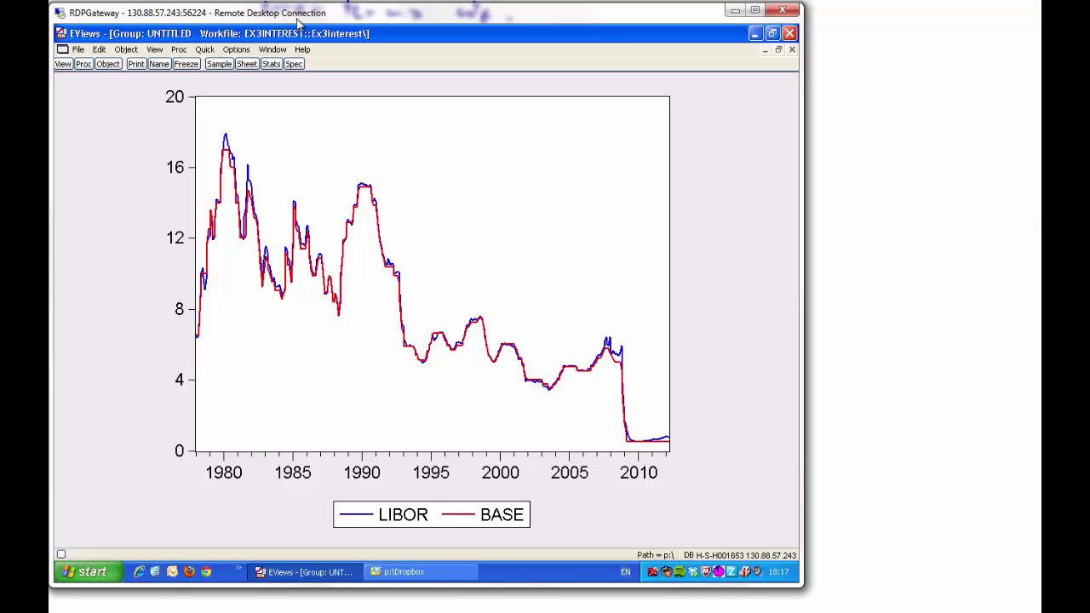
Restrict the sample with smpl 2001:1 2008:10 and examine the enlarged LIBOR and BASE graph for that period
click(772, 34)
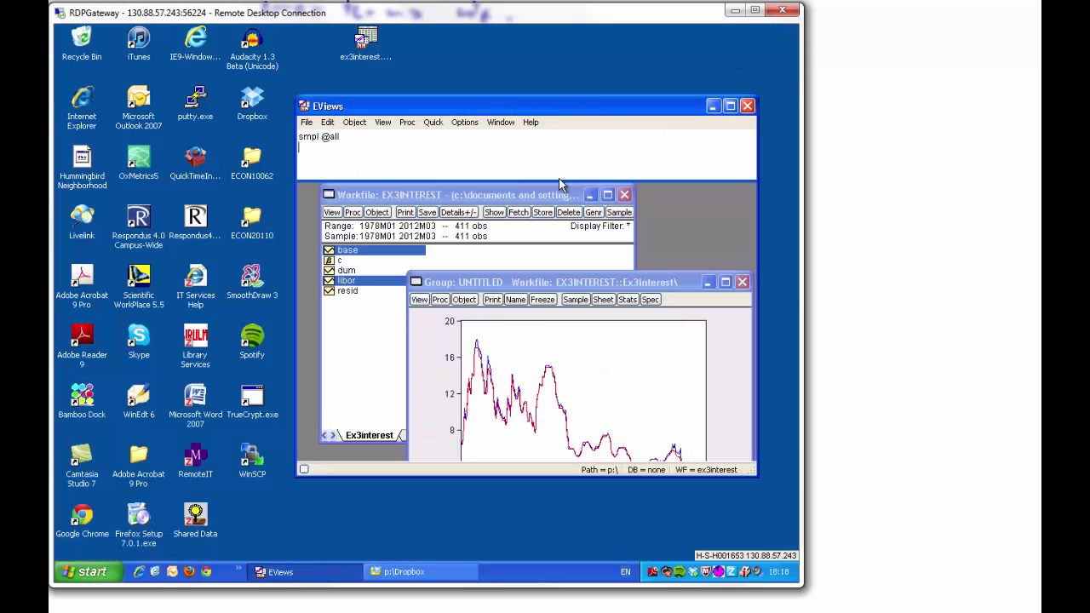
click(728, 107)
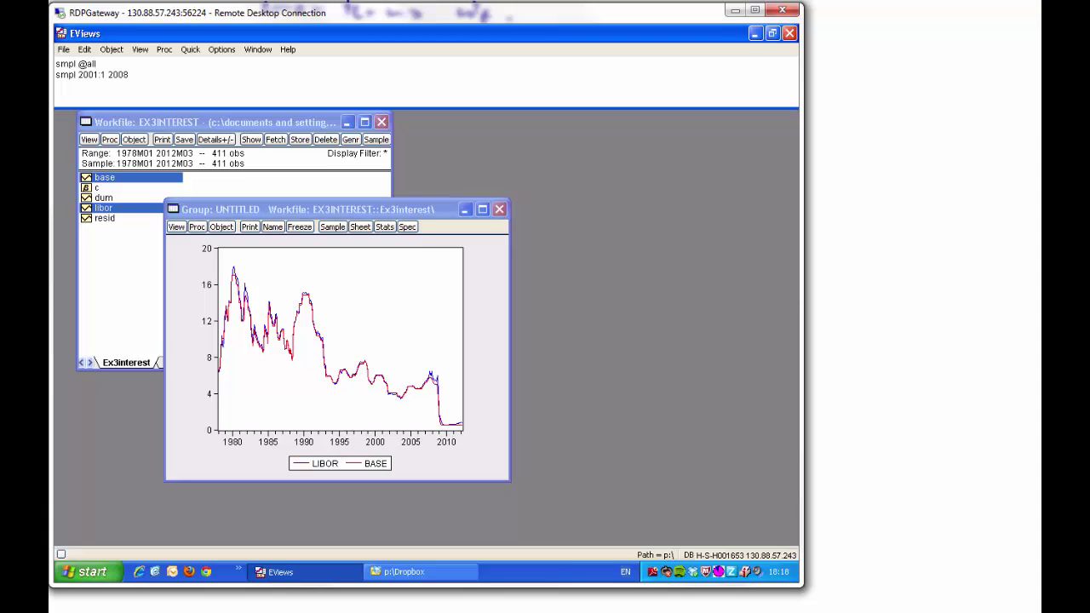
key(Return)
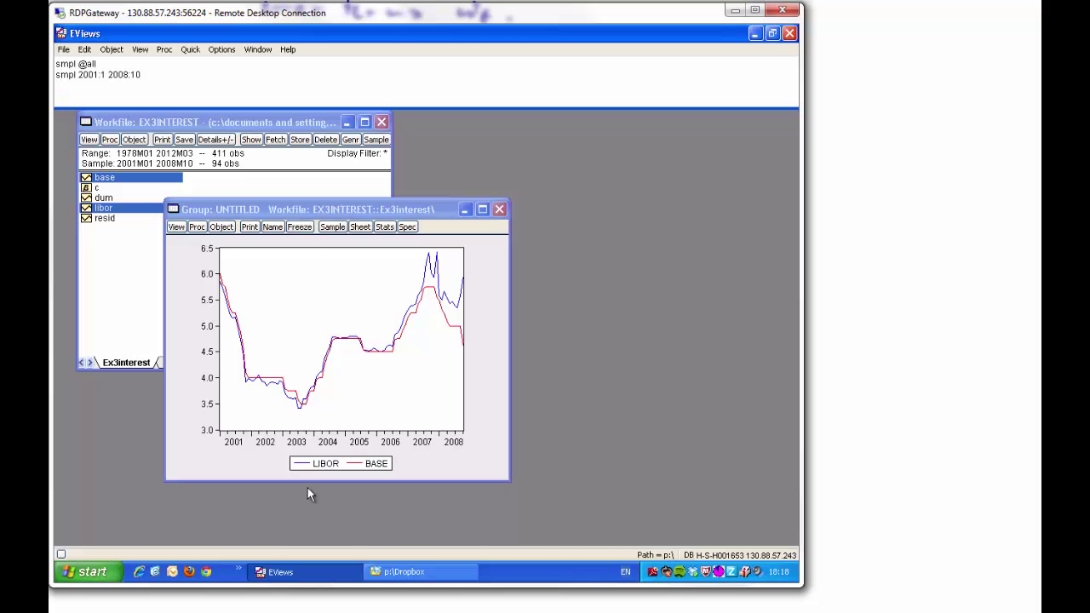
click(481, 209)
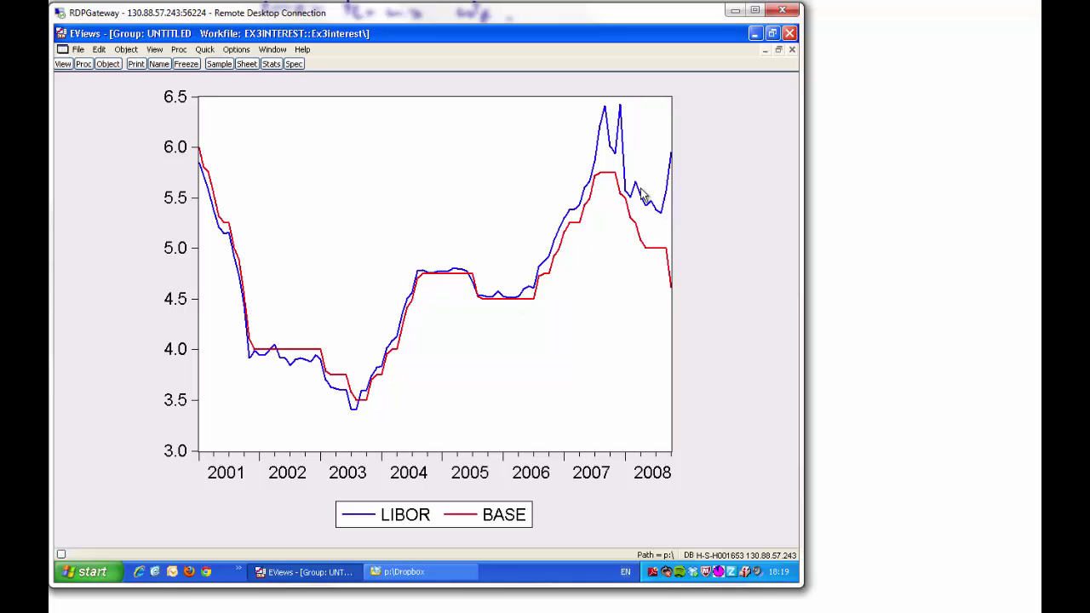
click(773, 34)
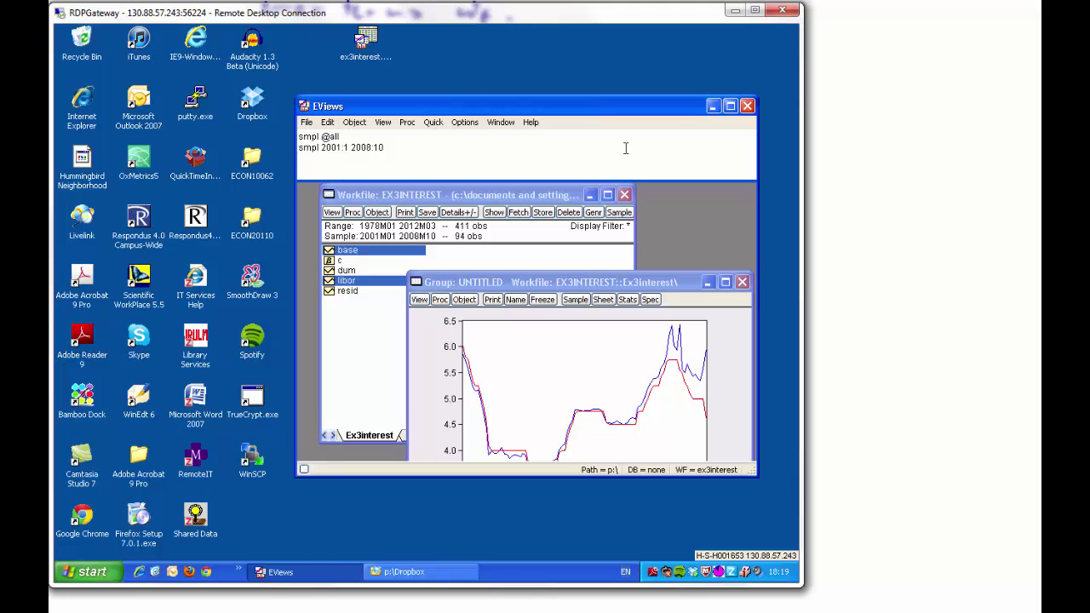
Copy exercise (b) from the Exercises 3 video PDF and paste it into the notes beneath exercise (a)
mouse_move(192, 606)
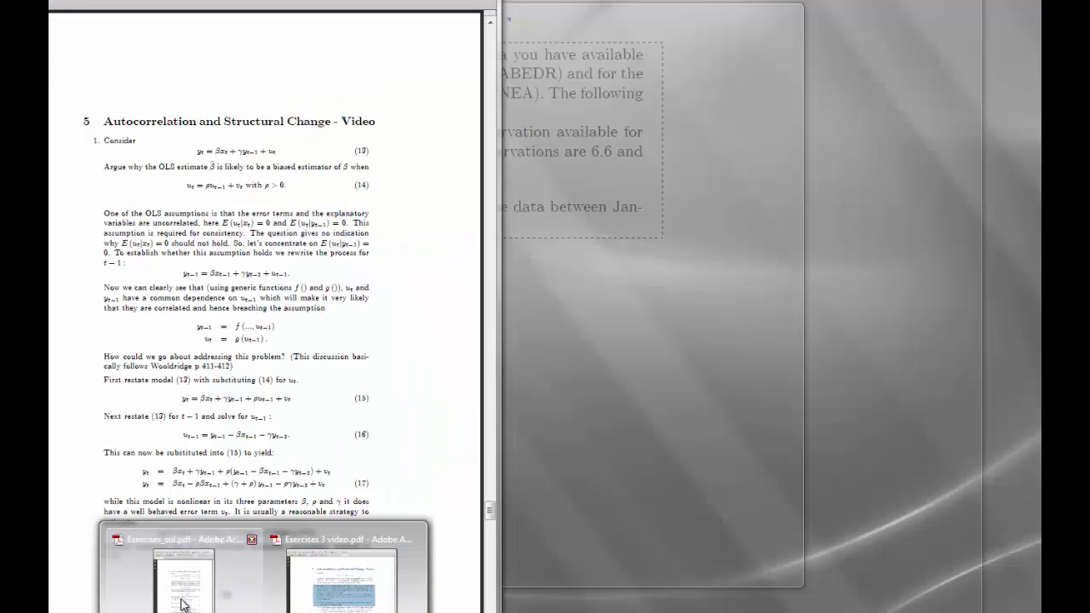
click(193, 596)
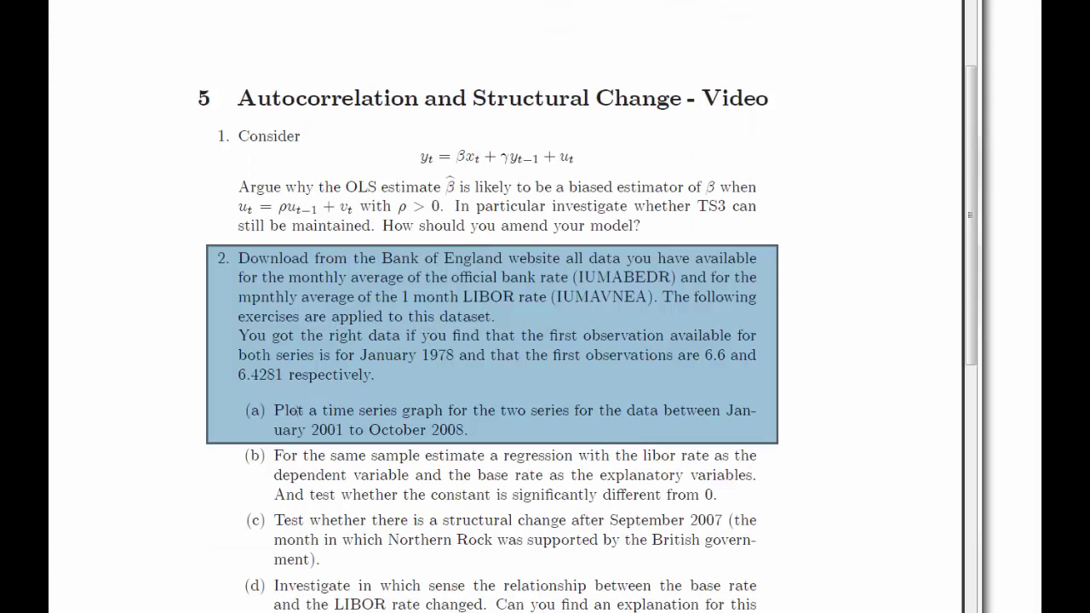
drag(230, 442, 766, 507)
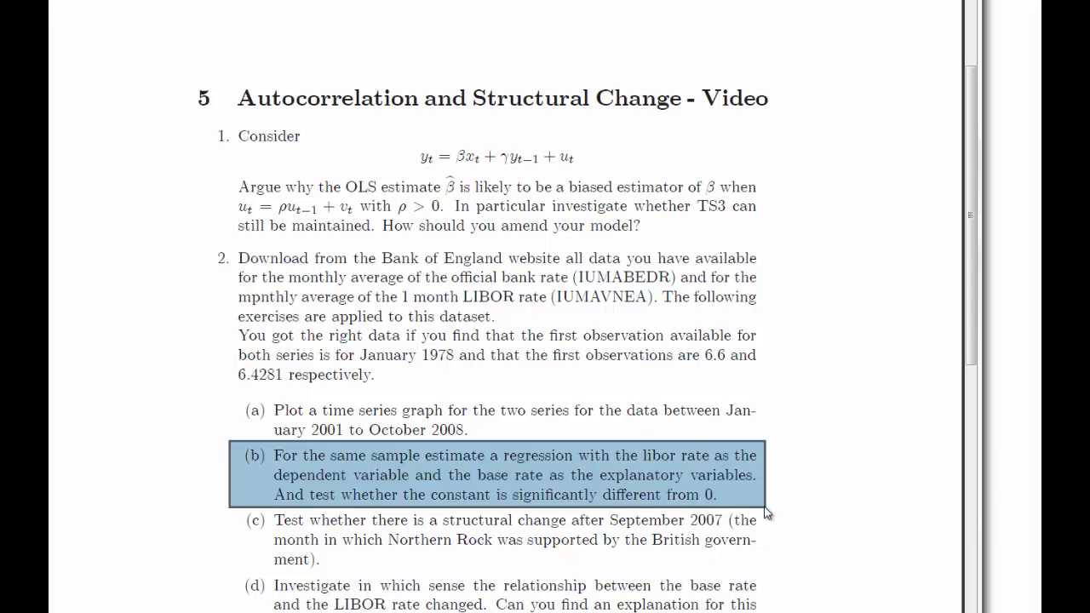
click(607, 308)
key(alt+Tab)
key(ctrl+v)
drag(501, 287, 210, 293)
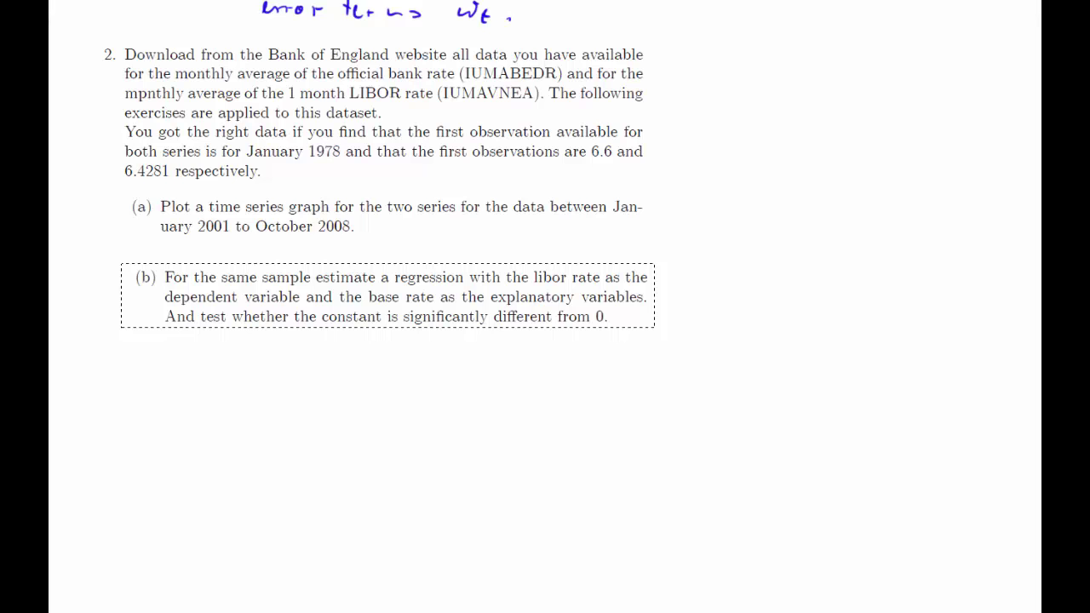
Draw a blue check mark beside exercise (a) in the notes
click(60, 32)
drag(663, 223, 696, 188)
mouse_move(308, 612)
Switch to EViews, discard the untitled group, estimate libor c base by least squares for 2001m01 2008m10, and enlarge the EViews window
key(alt+Tab)
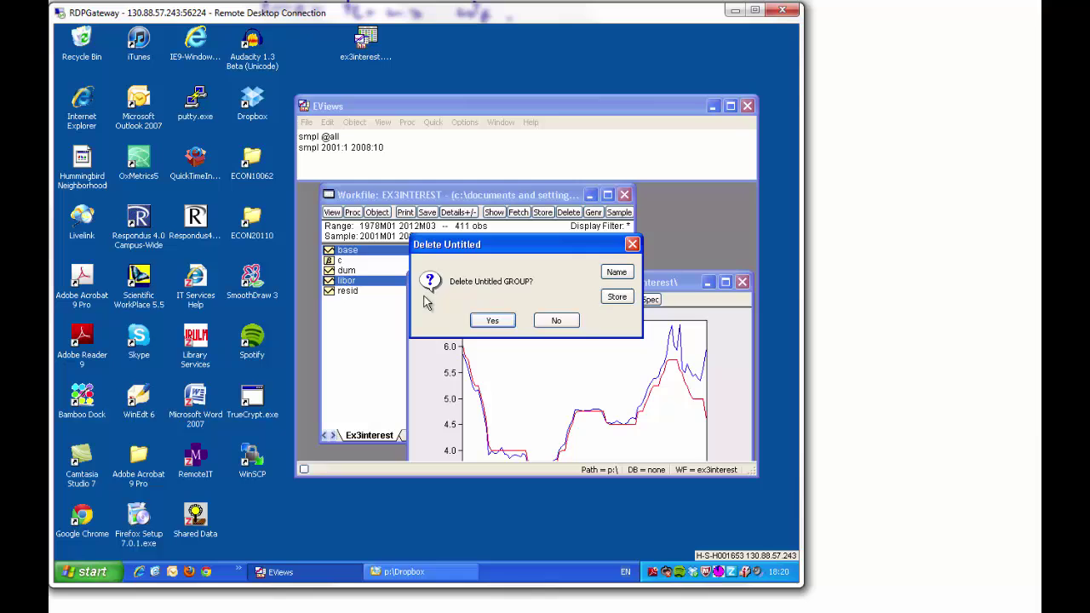
click(493, 320)
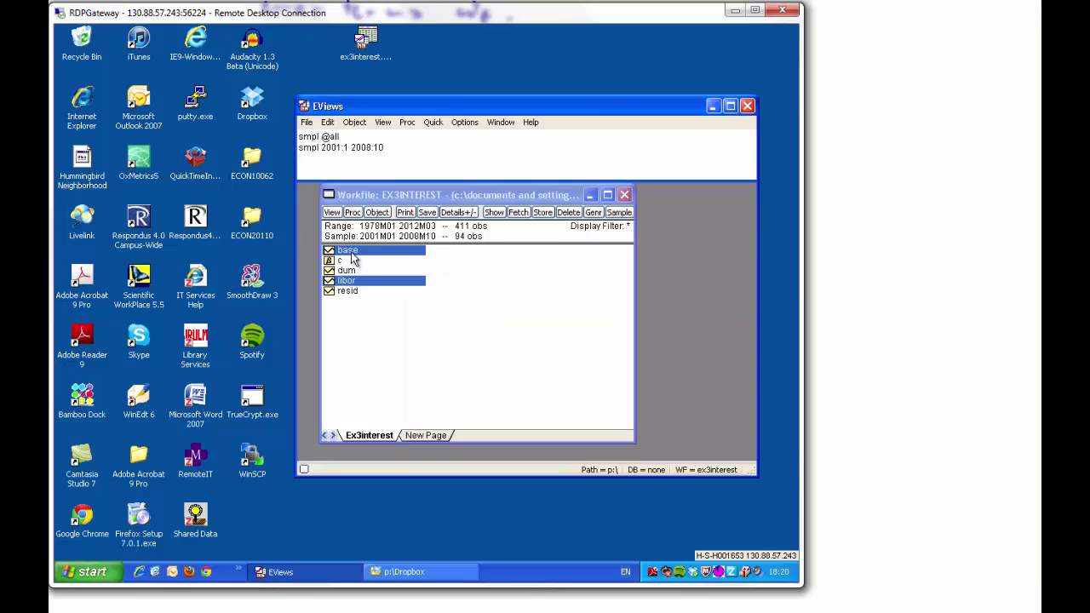
right_click(352, 251)
mouse_move(379, 258)
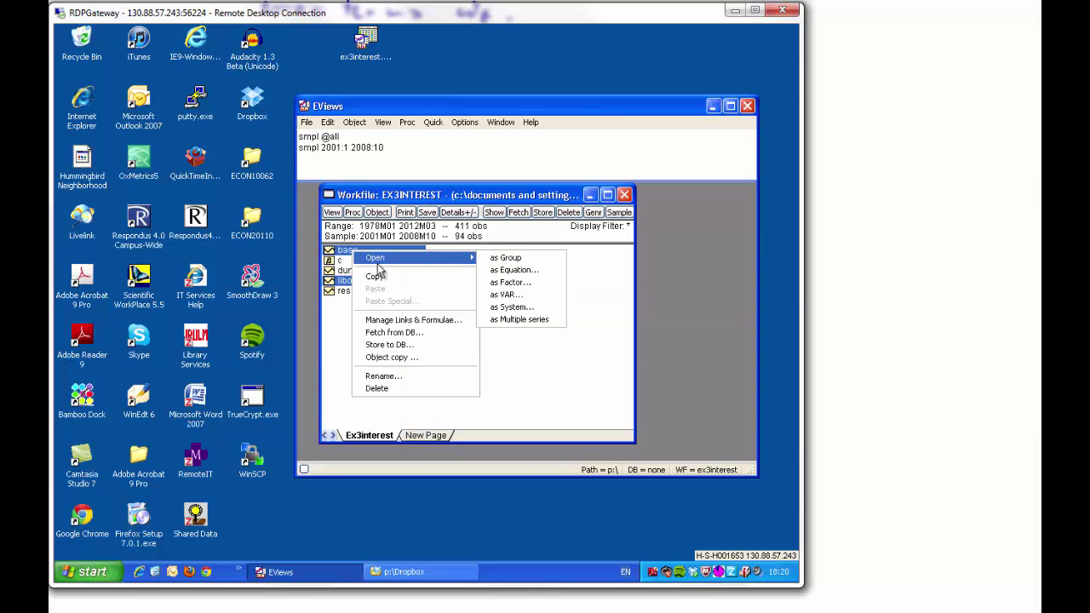
click(504, 270)
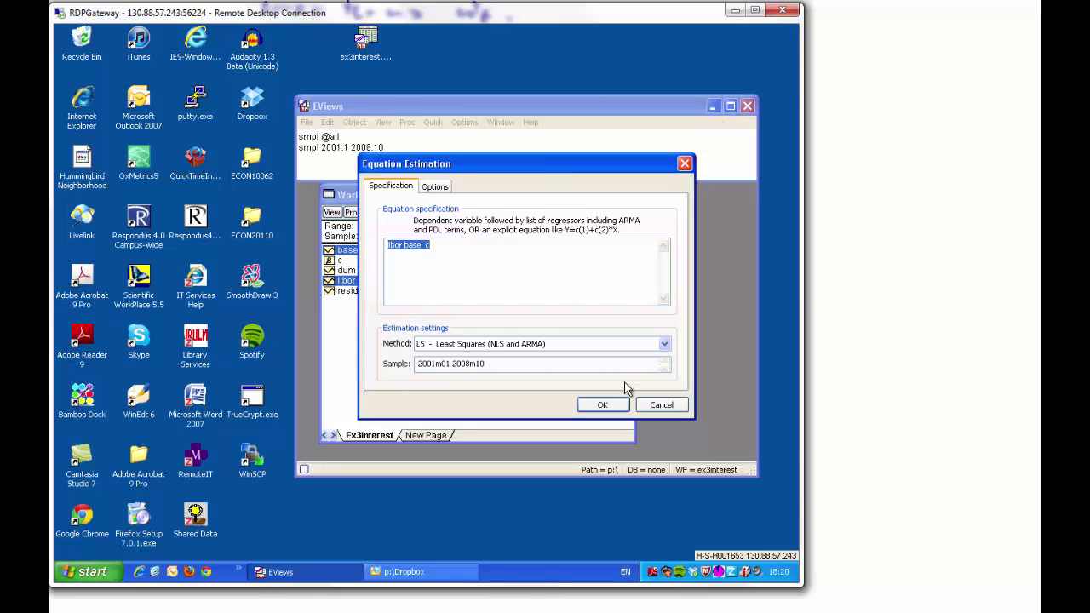
click(418, 261)
text(c)
key(Return)
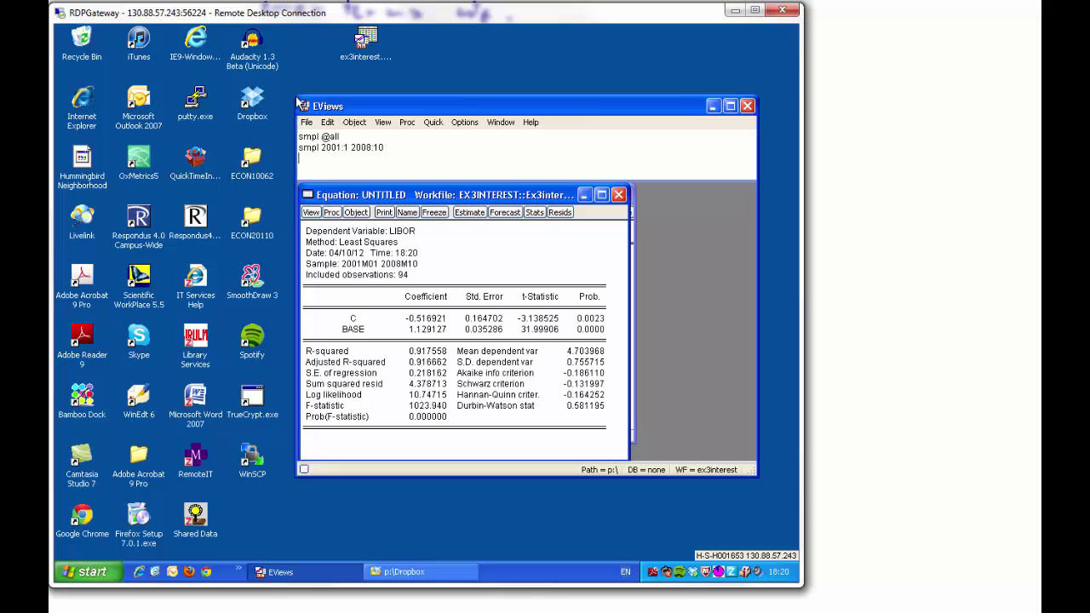
drag(297, 99, 175, 66)
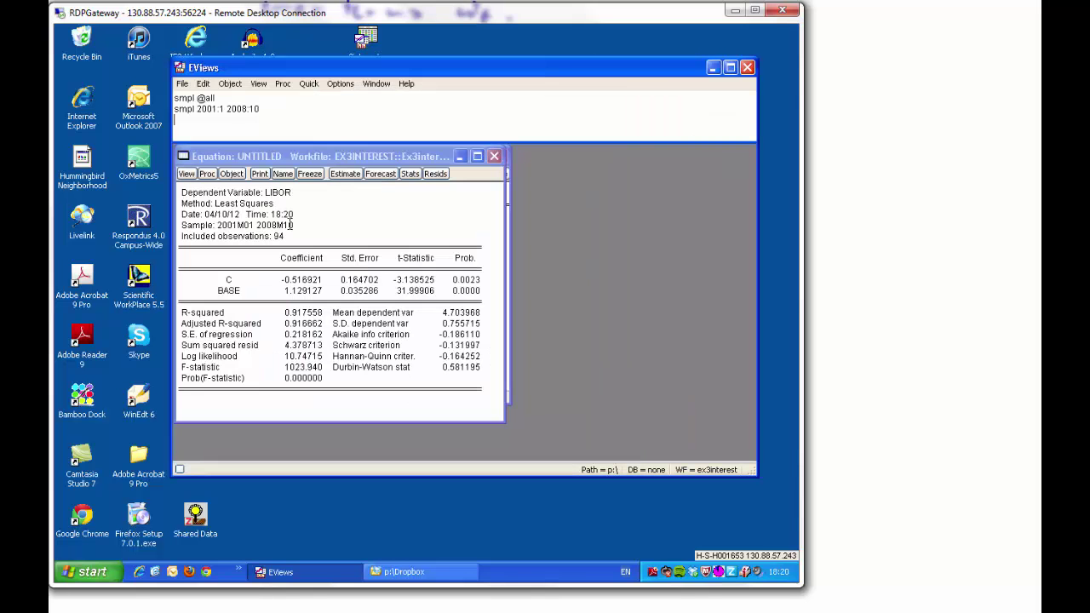
Try to copy the whole regression table, with numbers formatted as they appear, into the notes
drag(489, 391, 192, 189)
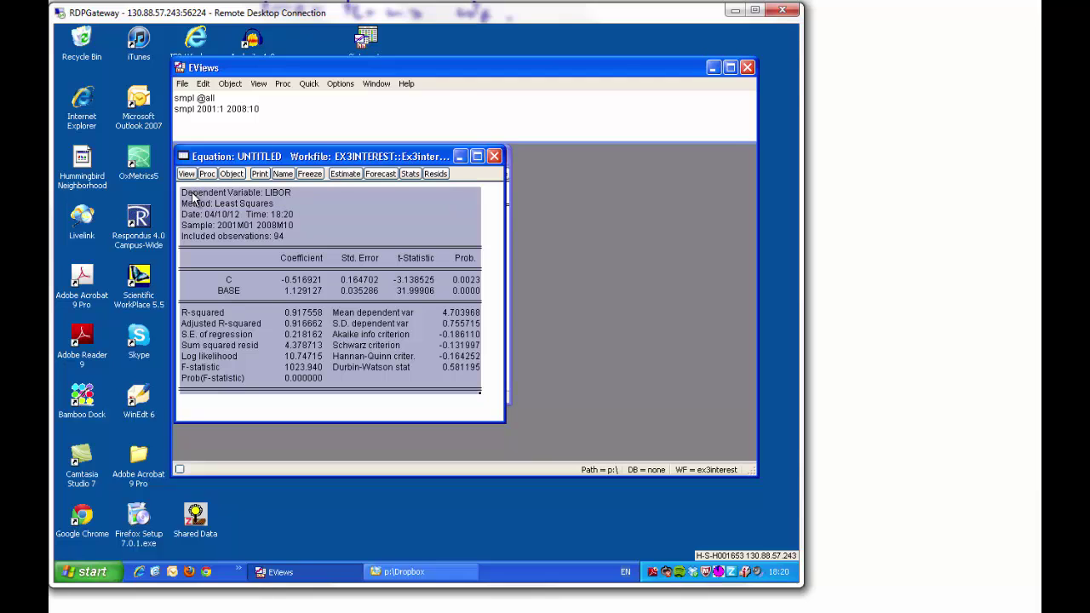
key(ctrl+c)
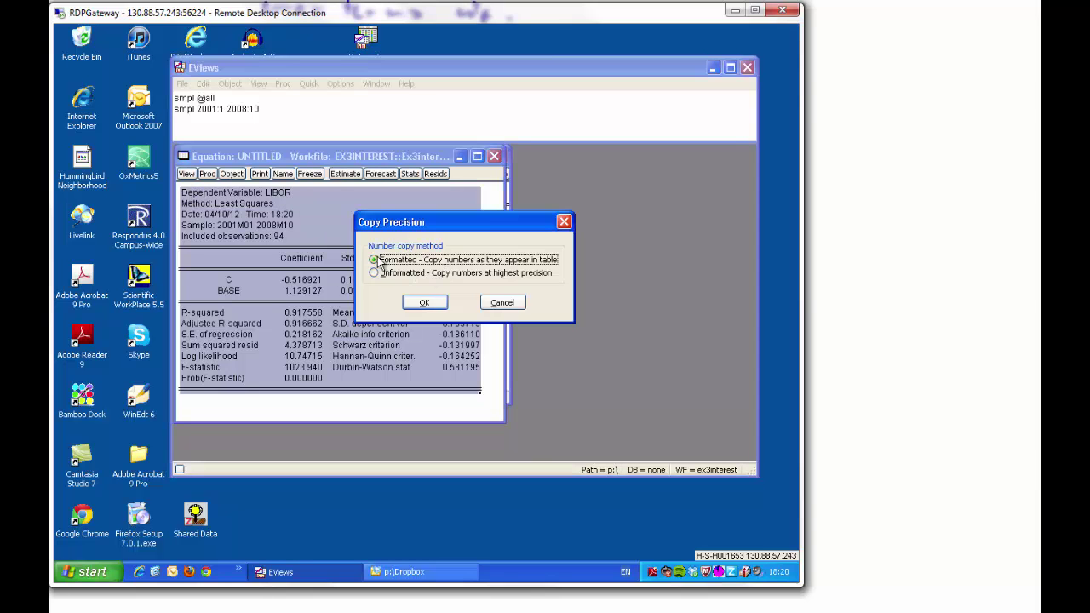
click(423, 302)
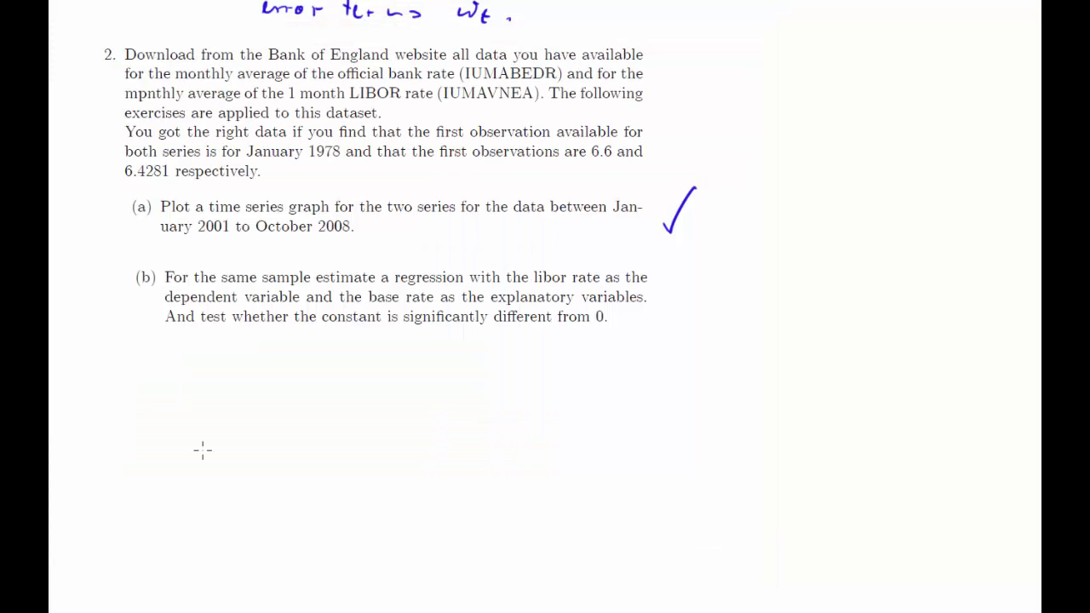
key(ctrl+v)
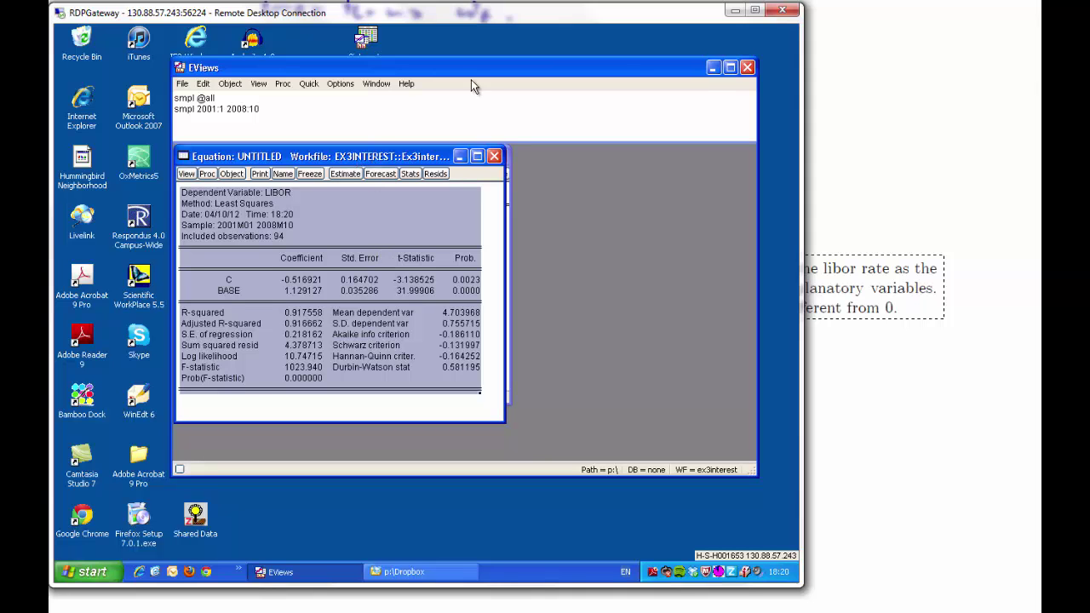
Maximize the equation output and examine the coefficient on BASE
click(477, 156)
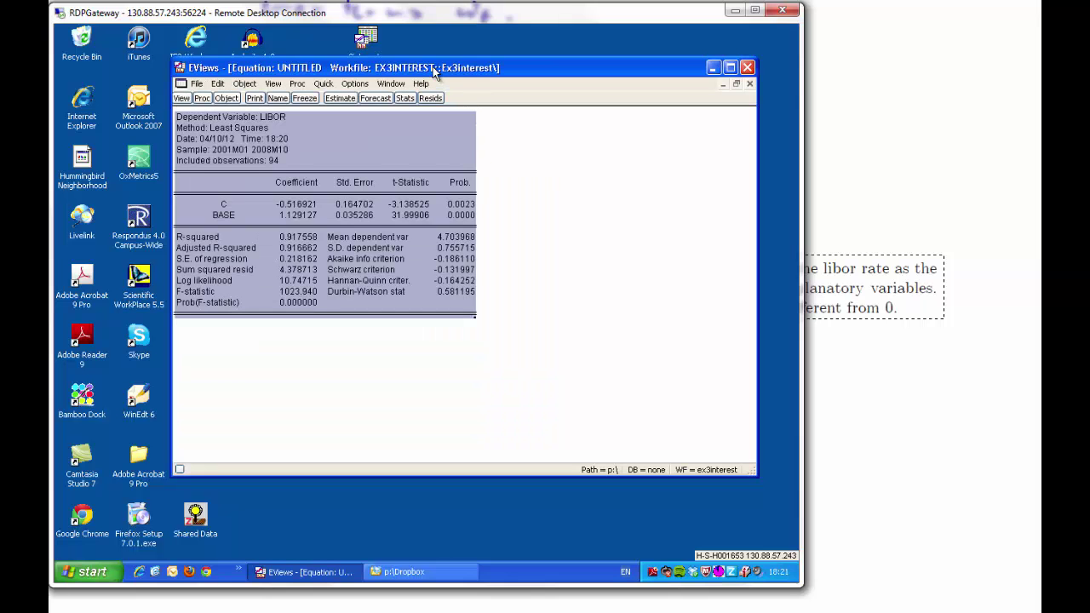
click(536, 274)
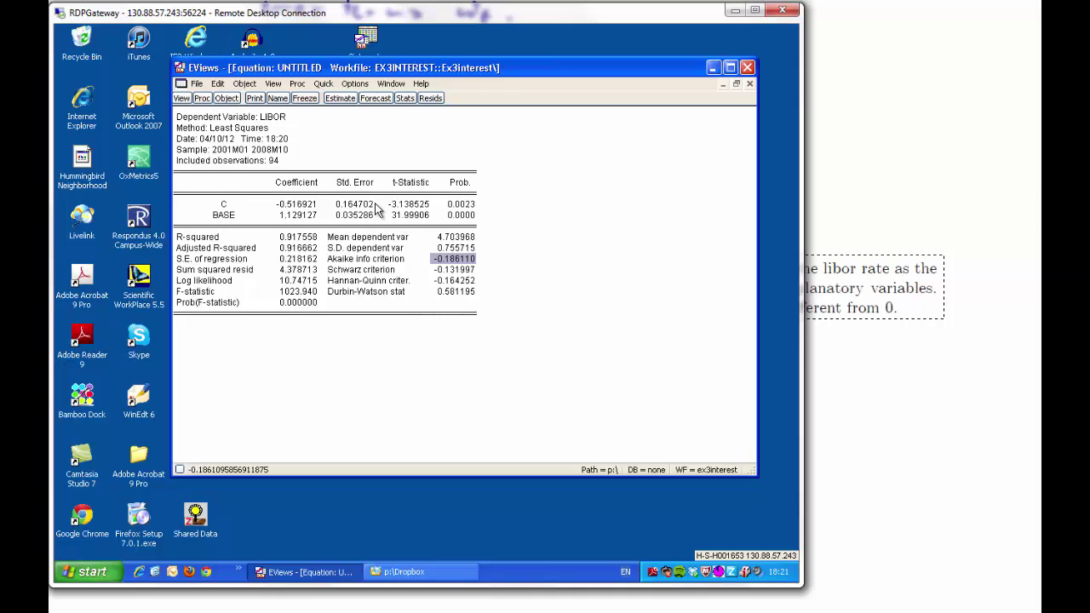
click(298, 217)
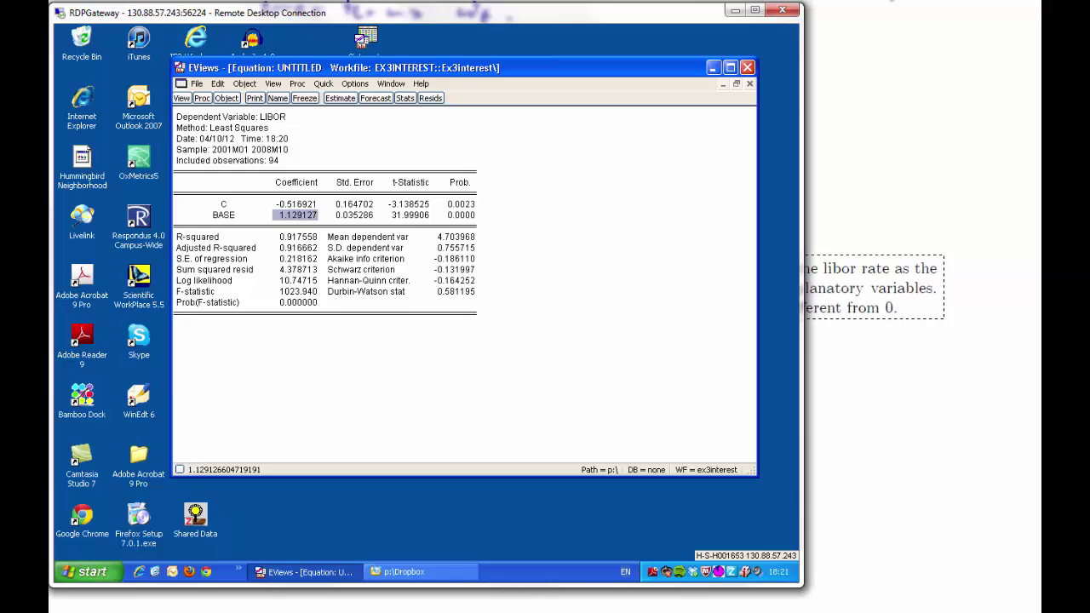
Move the remote desktop window aside to uncover the notes and bring the duplicate exercise (b) excerpt into focus
drag(255, 12, 832, 0)
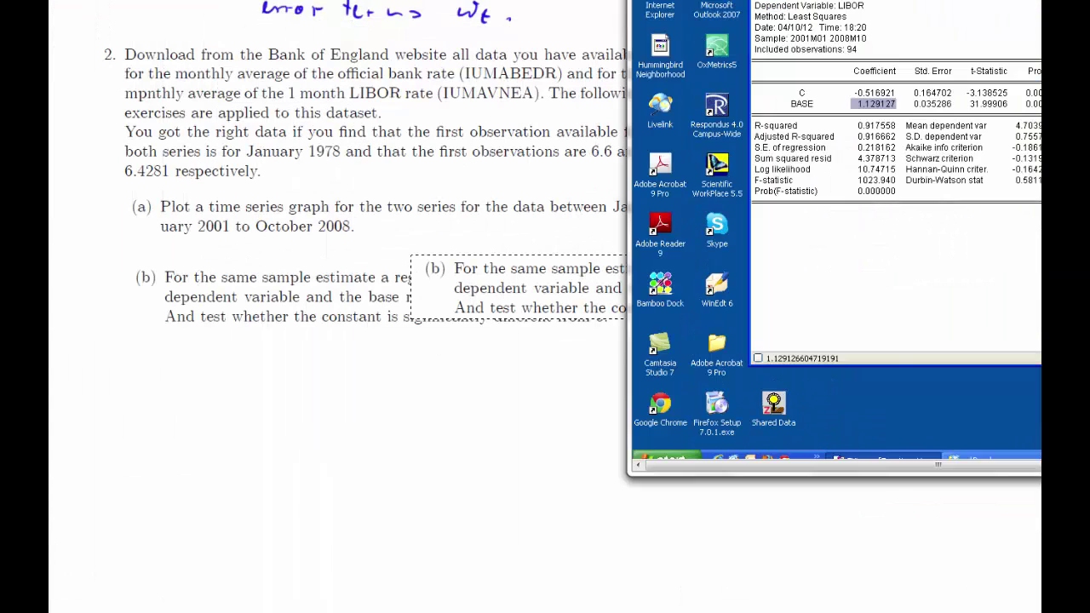
drag(679, 0, 984, 91)
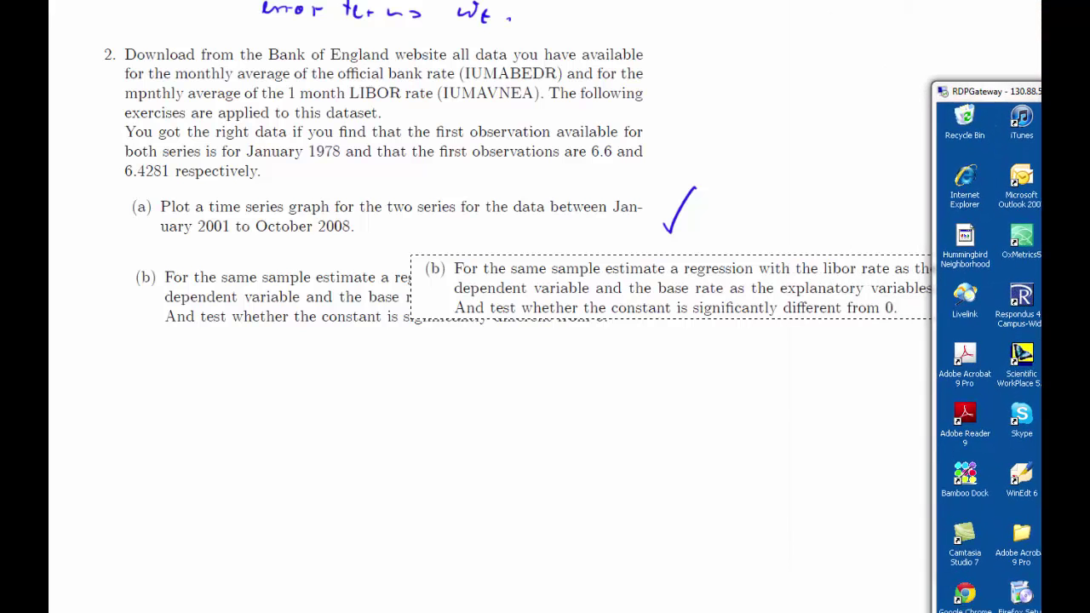
click(591, 290)
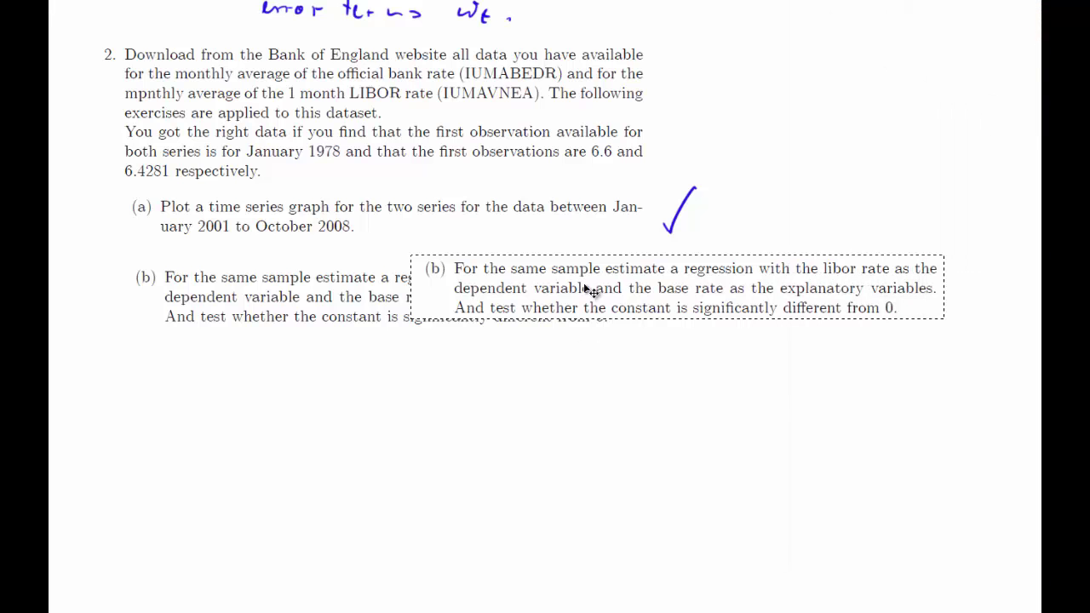
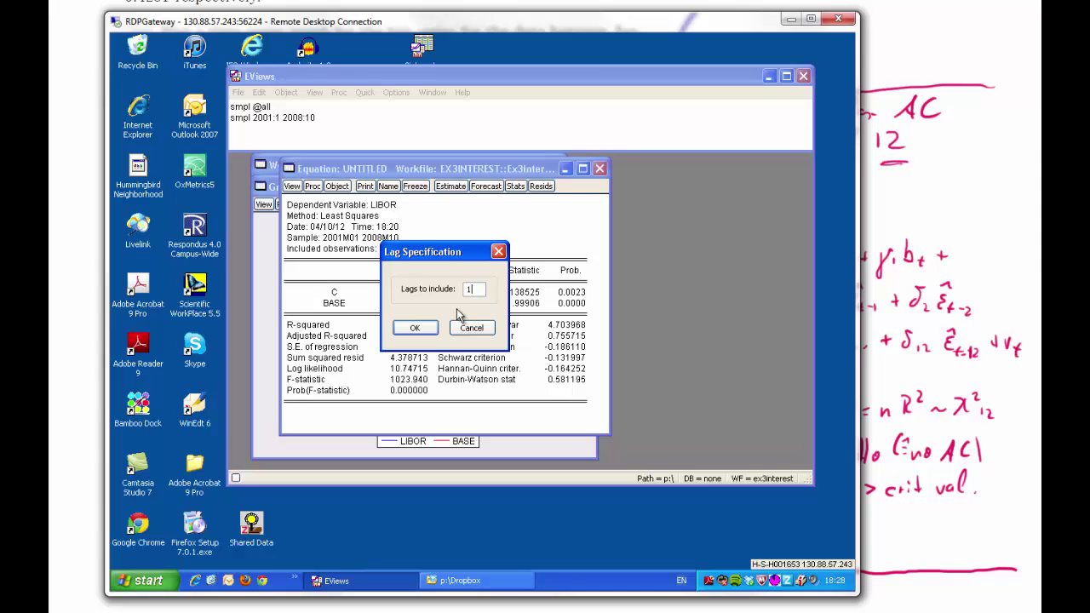
Run the Breusch-Godfrey serial correlation LM test with 12 lags, maximize its output, and examine the test statistics and R-squared
click(413, 328)
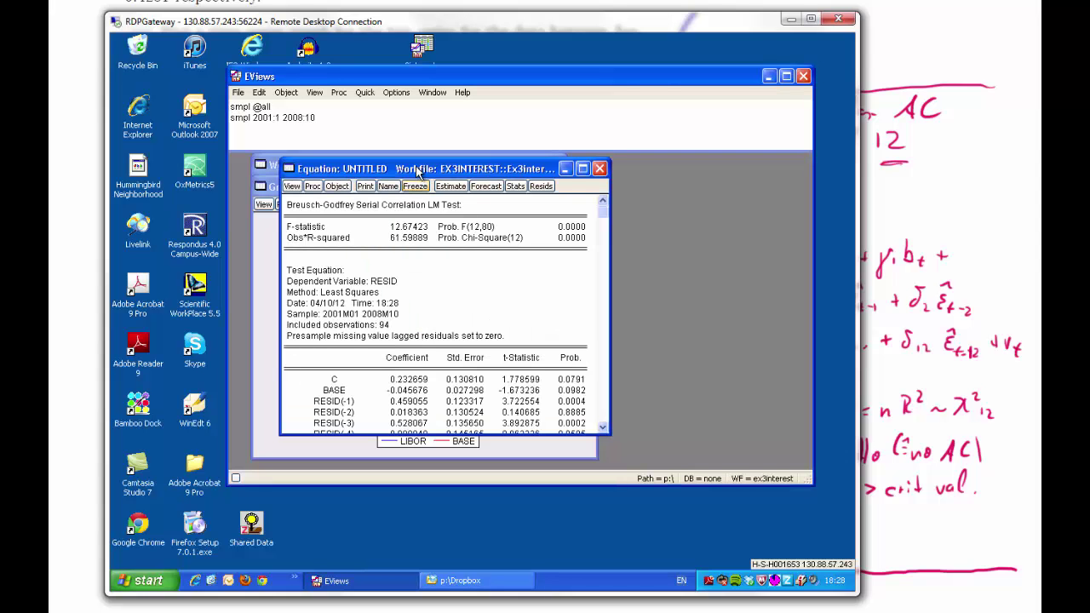
click(582, 168)
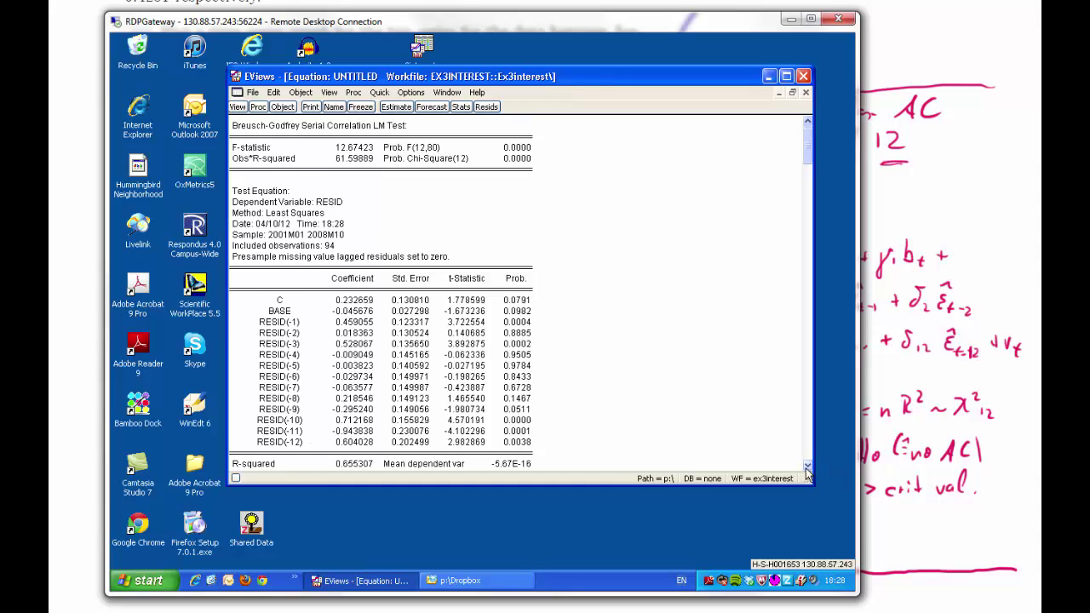
scroll(664, 443, down, 2)
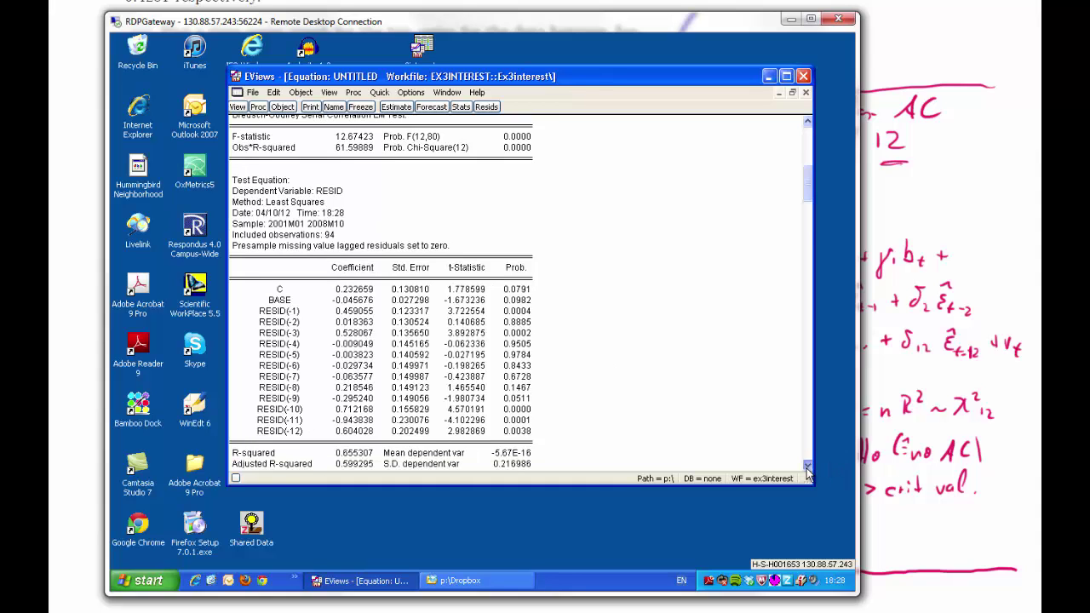
click(338, 443)
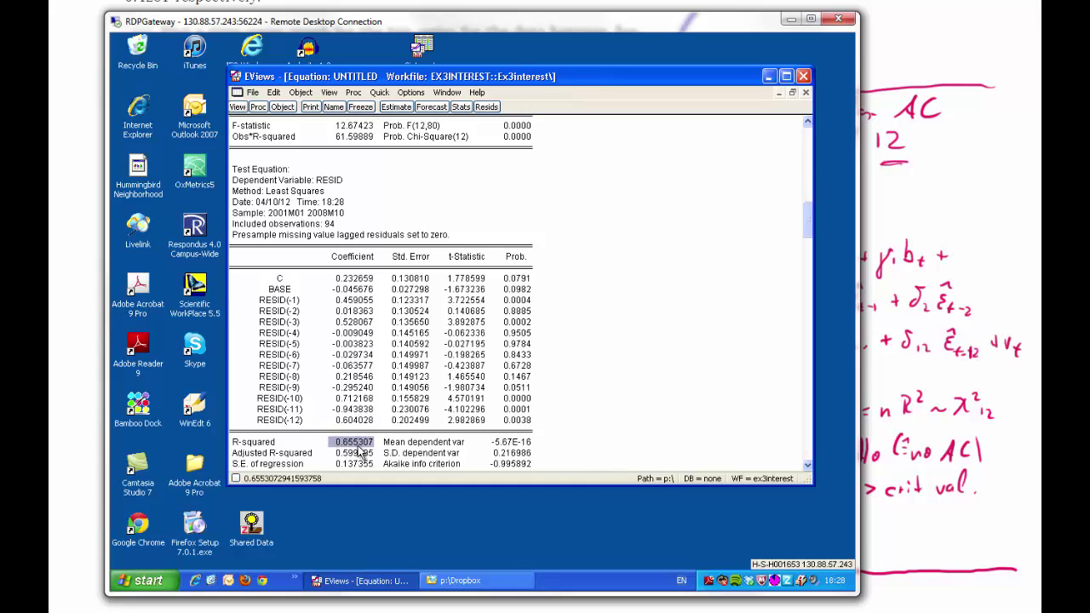
scroll(490, 300, up, 1)
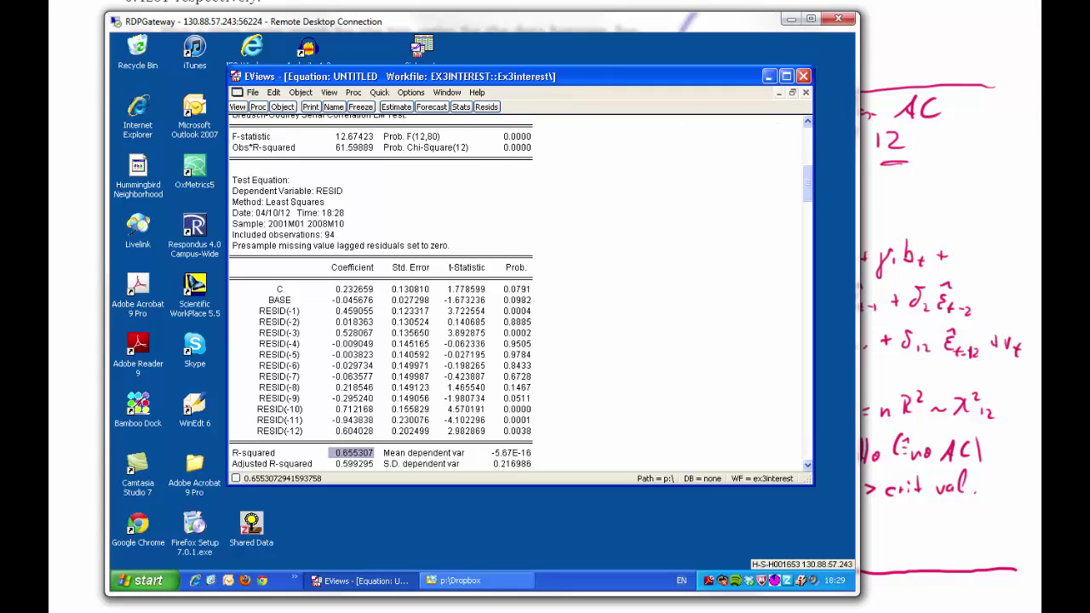
Handwrite "or Reject H0 if pval < α ⇒ Reject H0" in the notes' autocorrelation box, with "AC!" underneath
key(alt+Tab)
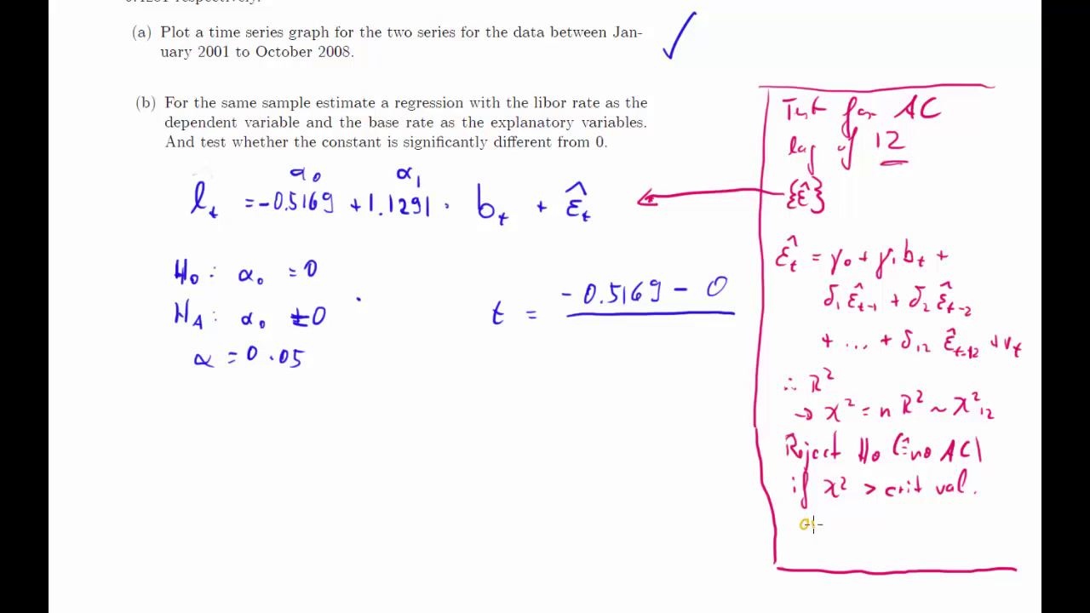
mouse_move(841, 523)
mouse_down()
mouse_move(870, 527)
mouse_move(909, 512)
mouse_move(945, 528)
mouse_up()
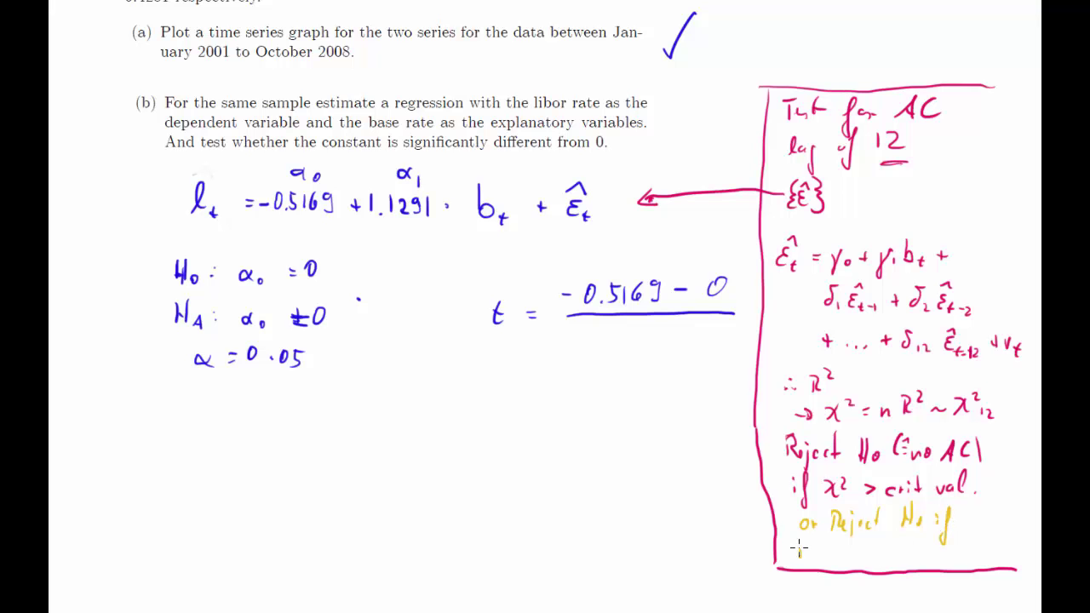
mouse_move(811, 553)
mouse_down()
mouse_move(863, 548)
mouse_move(847, 555)
mouse_up()
mouse_move(876, 549)
mouse_down()
mouse_move(870, 555)
mouse_move(883, 554)
mouse_up()
drag(897, 550, 1009, 553)
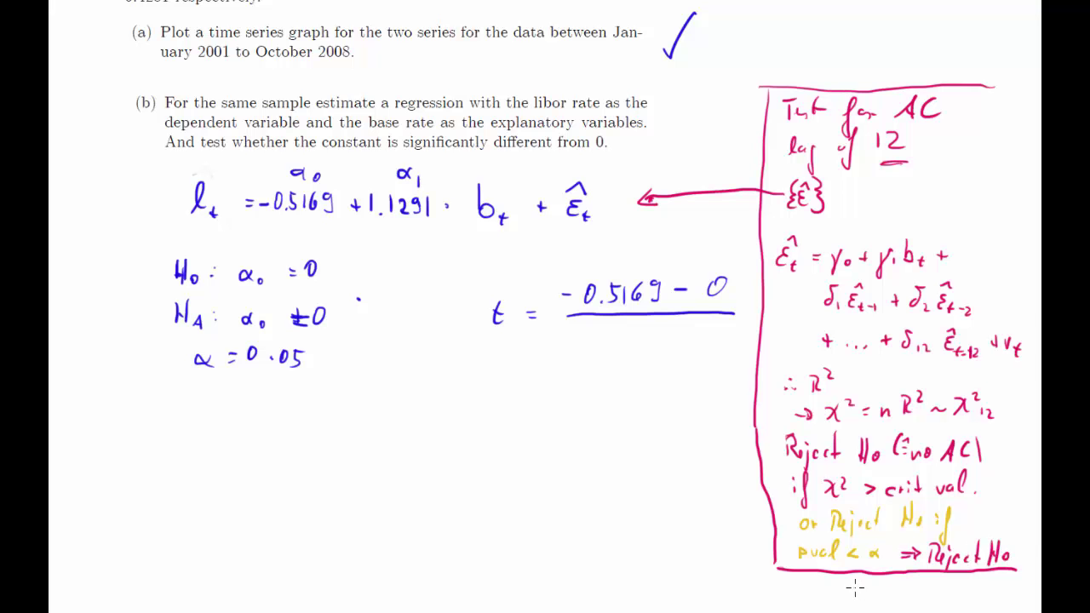
mouse_move(855, 590)
mouse_down()
mouse_move(894, 586)
mouse_move(916, 601)
mouse_move(931, 591)
mouse_up()
click(932, 599)
Return to EViews, re-estimate libor c base by least squares, and examine the standard errors of C and BASE
key(alt+Tab)
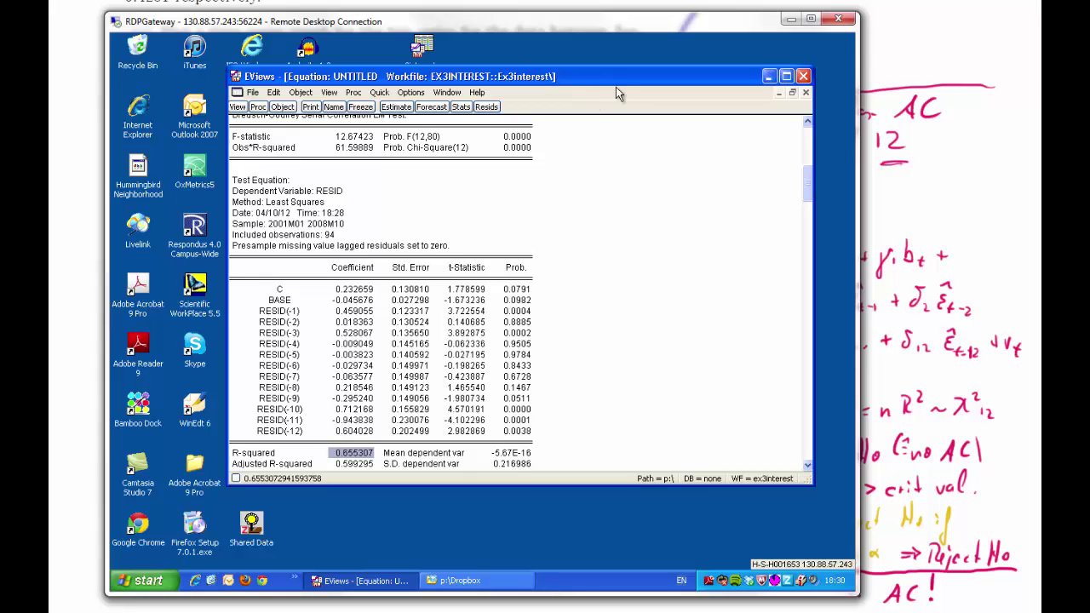
click(400, 108)
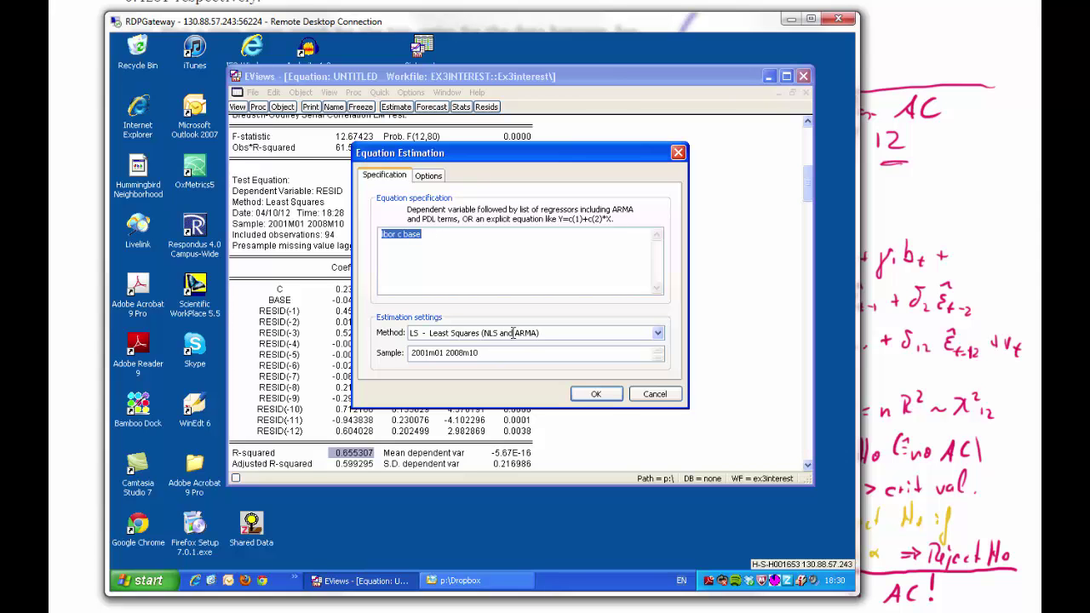
click(595, 393)
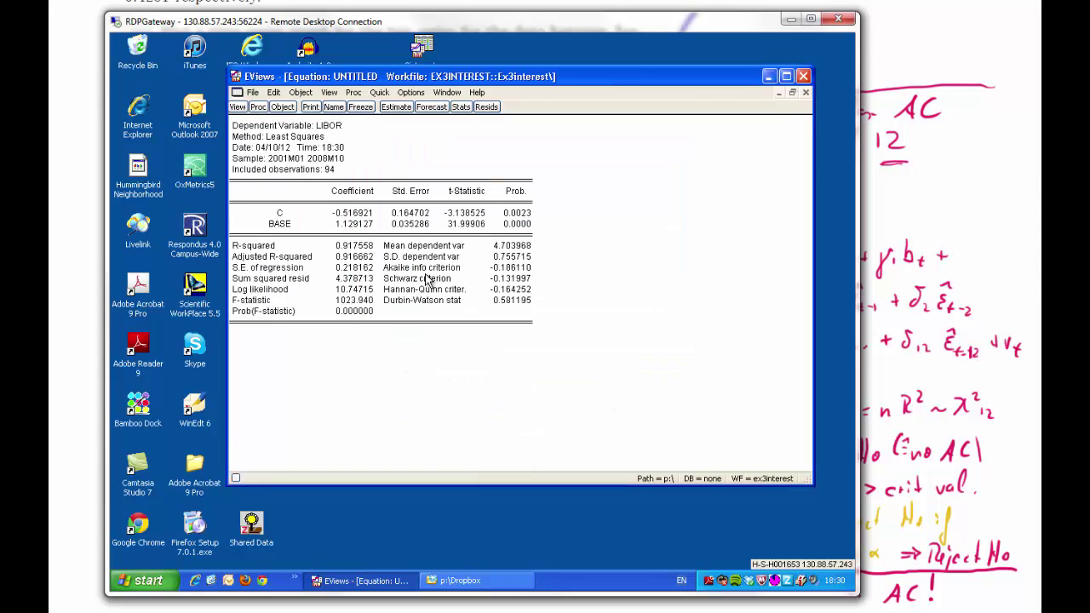
click(407, 213)
click(406, 223)
click(407, 213)
click(405, 225)
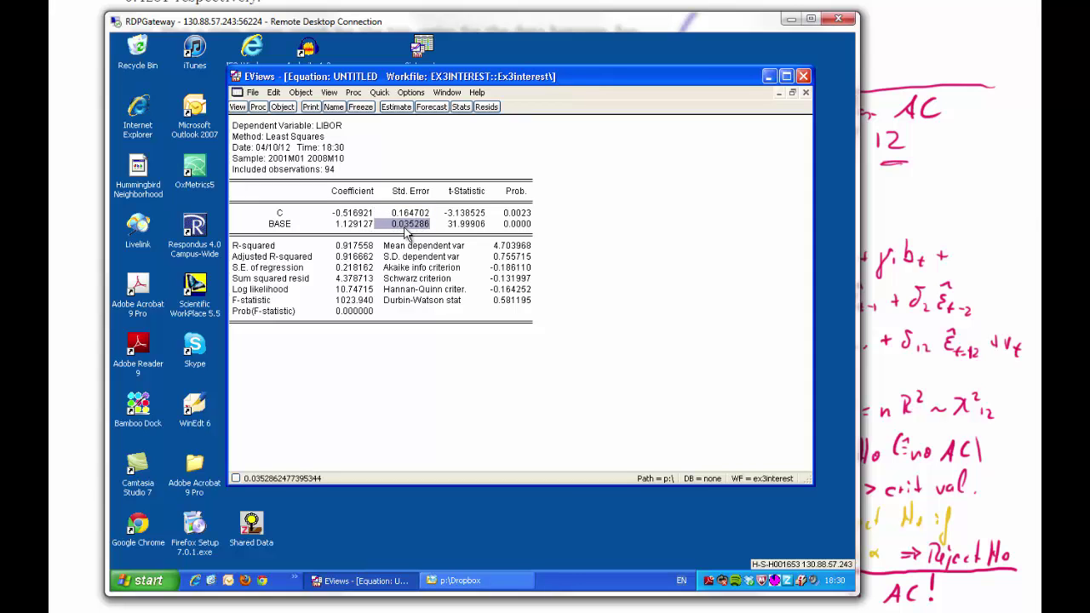
Re-estimate the LIBOR equation with heteroskedasticity consistent coefficient covariance set to Newey-West
click(396, 106)
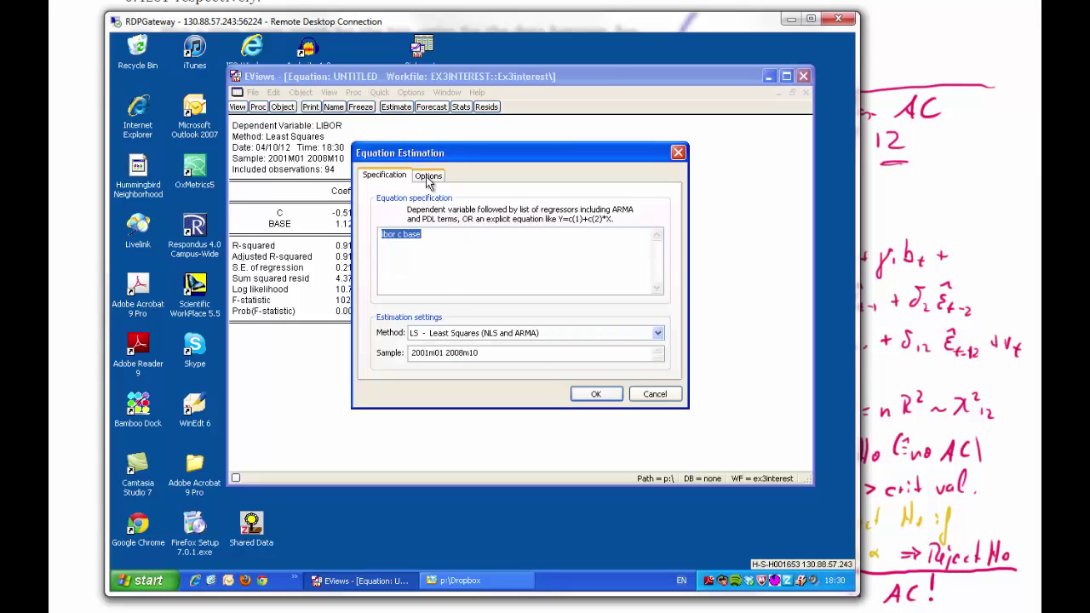
click(428, 178)
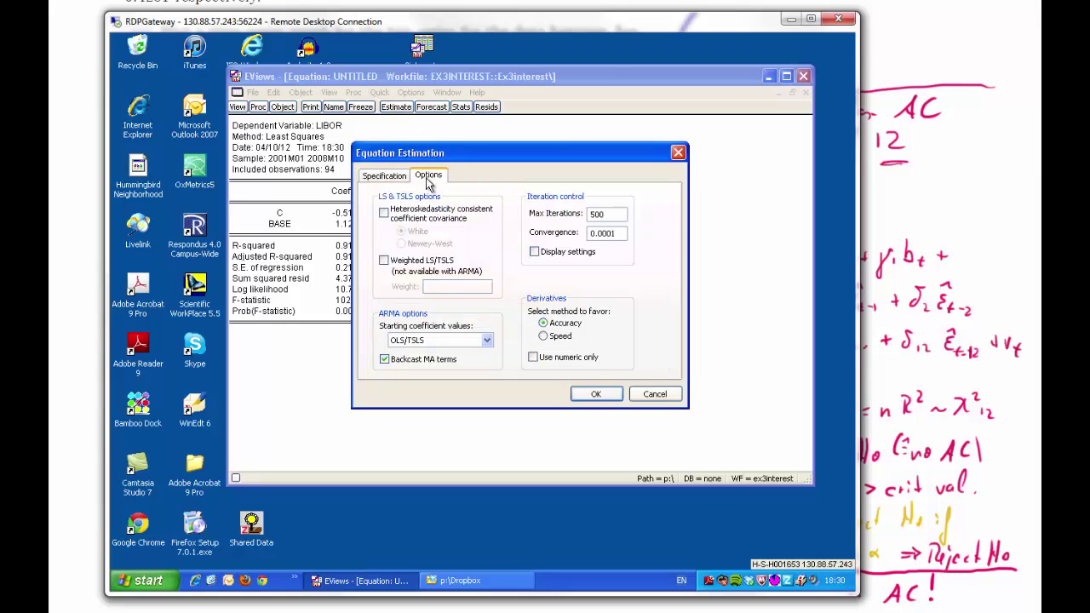
click(384, 213)
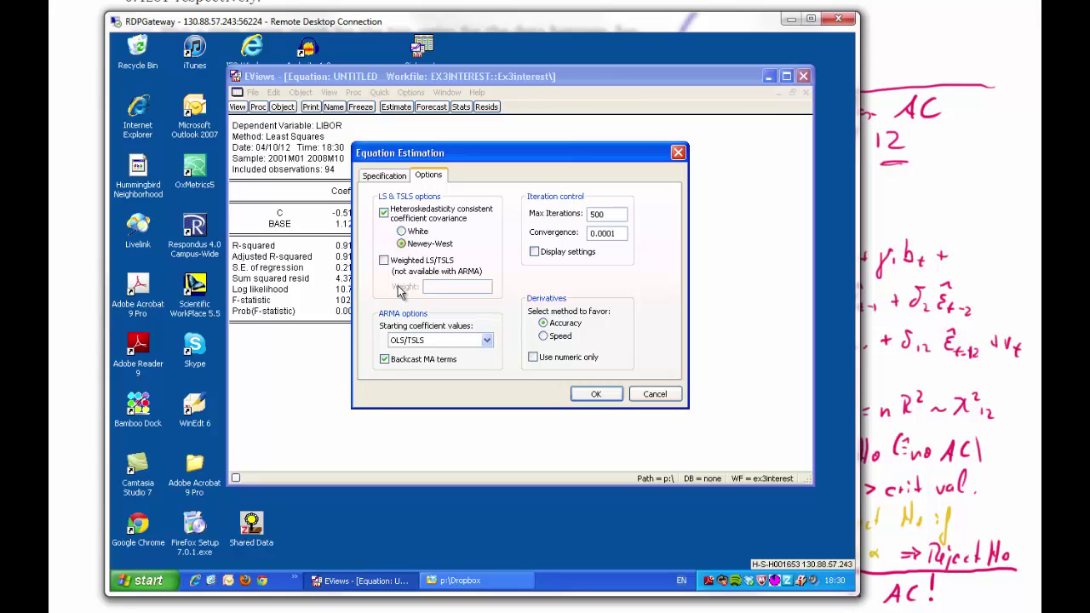
click(400, 243)
click(597, 394)
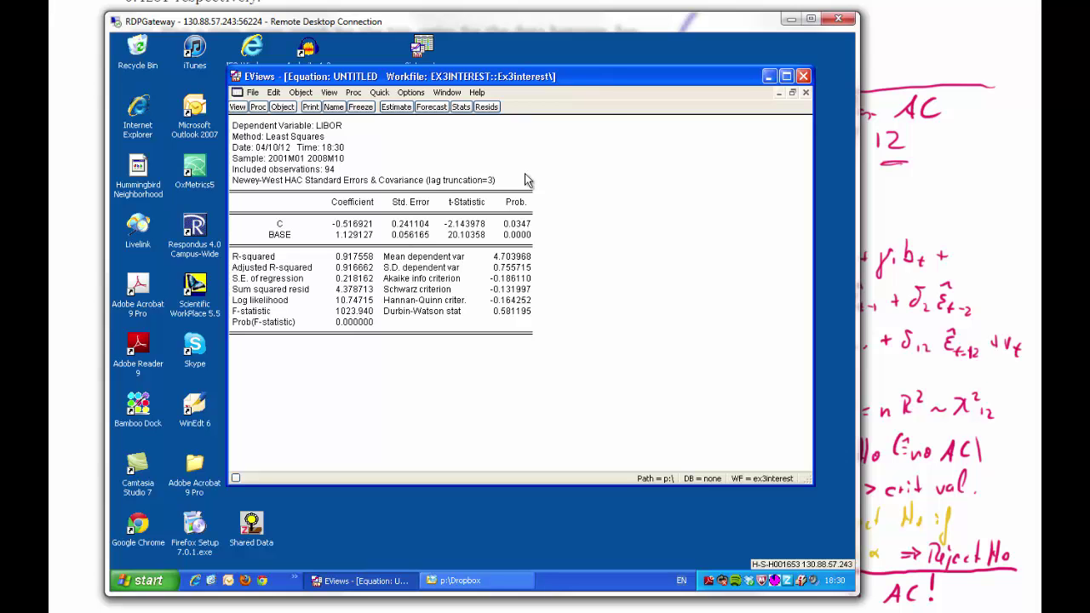
Switch to the notes and handwrite 0.2411 as the denominator of the t fraction, with an arrow labelled S_NW beneath it
click(791, 18)
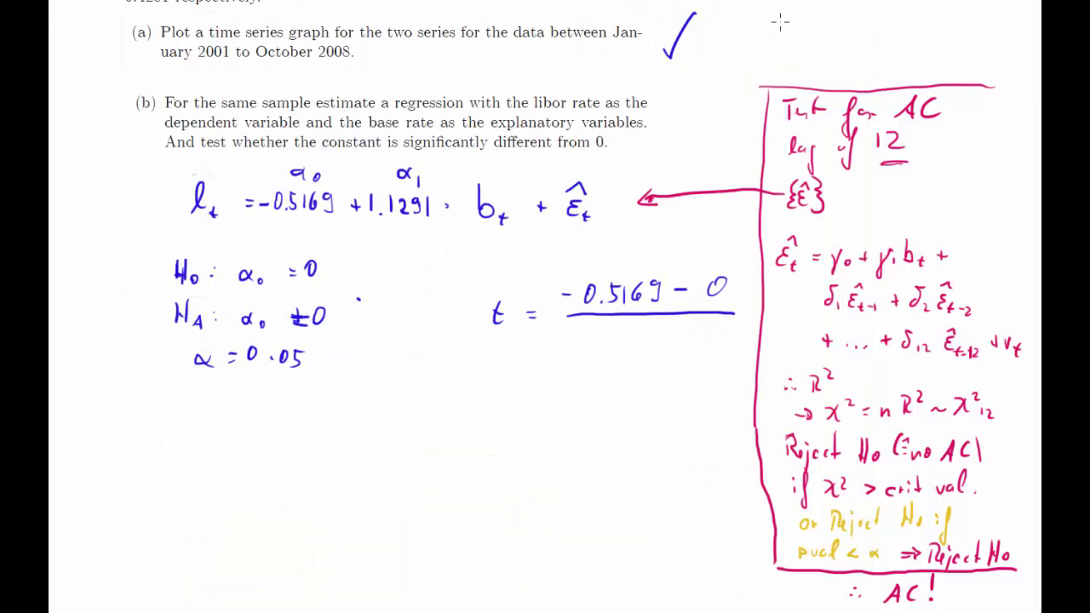
drag(611, 340, 683, 341)
mouse_move(657, 376)
mouse_down()
mouse_move(657, 357)
mouse_move(664, 379)
mouse_up()
mouse_move(659, 421)
mouse_down()
mouse_move(694, 401)
mouse_move(647, 405)
mouse_move(637, 417)
mouse_up()
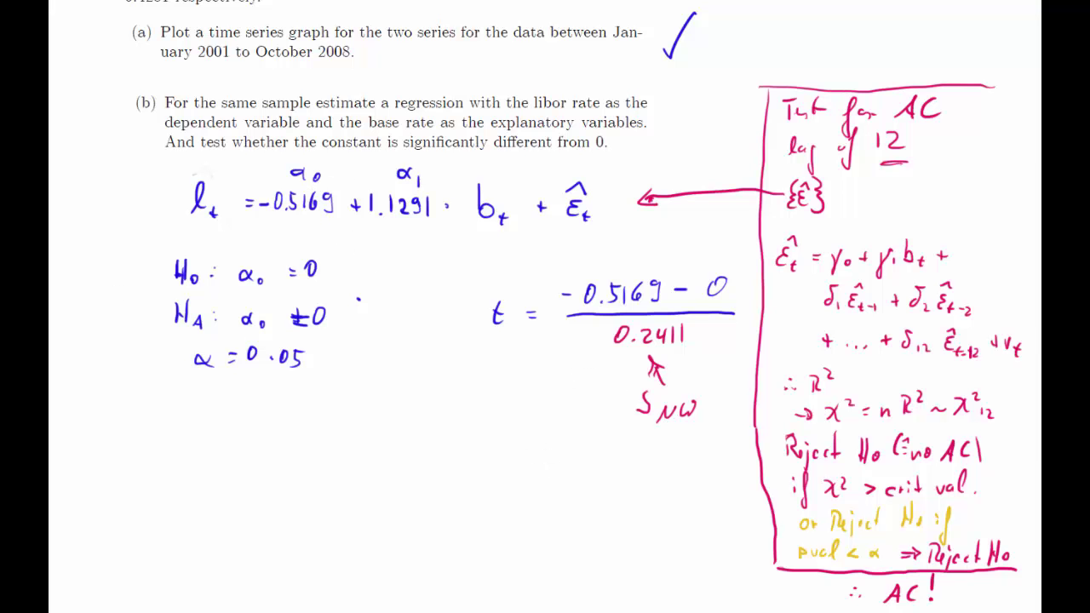
Look up the constant's t-statistic in EViews and handwrite "= -2.144" below the t fraction in the notes
drag(533, 443, 548, 442)
key(alt+Tab)
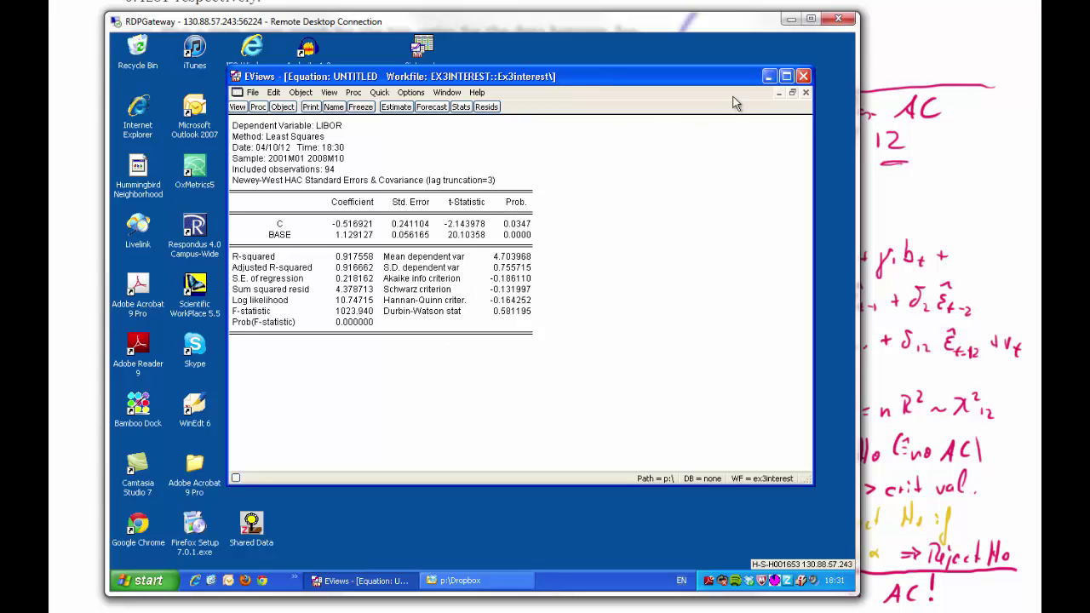
click(789, 18)
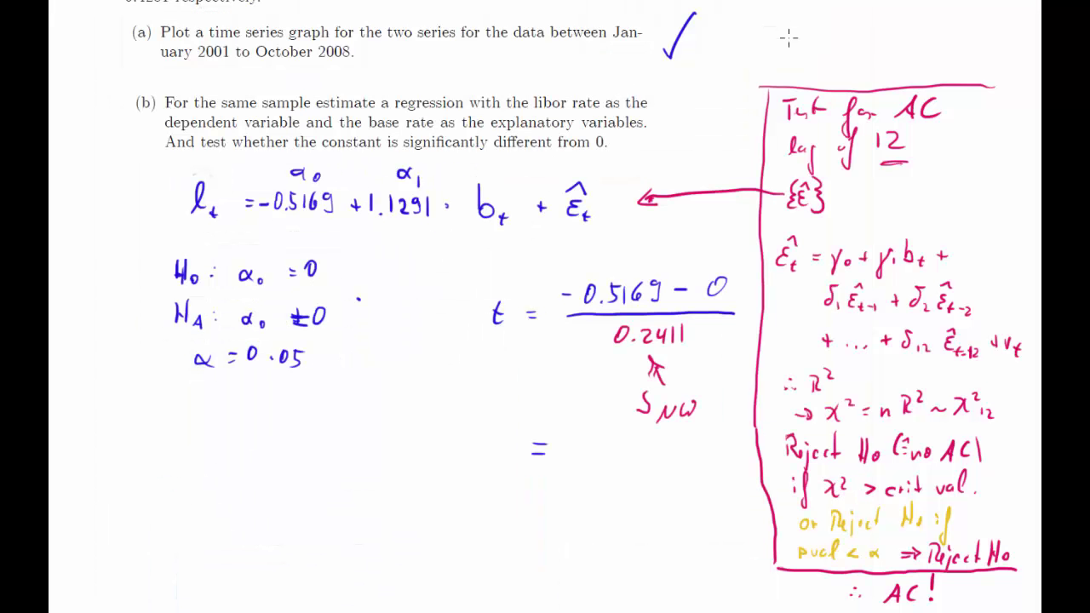
mouse_move(582, 449)
mouse_down()
mouse_move(594, 465)
mouse_move(656, 452)
mouse_move(649, 466)
mouse_move(635, 455)
mouse_up()
mouse_move(632, 444)
mouse_down()
mouse_move(633, 466)
mouse_move(654, 453)
mouse_up()
drag(648, 443, 642, 466)
Underline the 0.05 significance level and handwrite the decision rule "Reject H0 if |t| > 1.96" below the hypotheses
drag(245, 379, 303, 380)
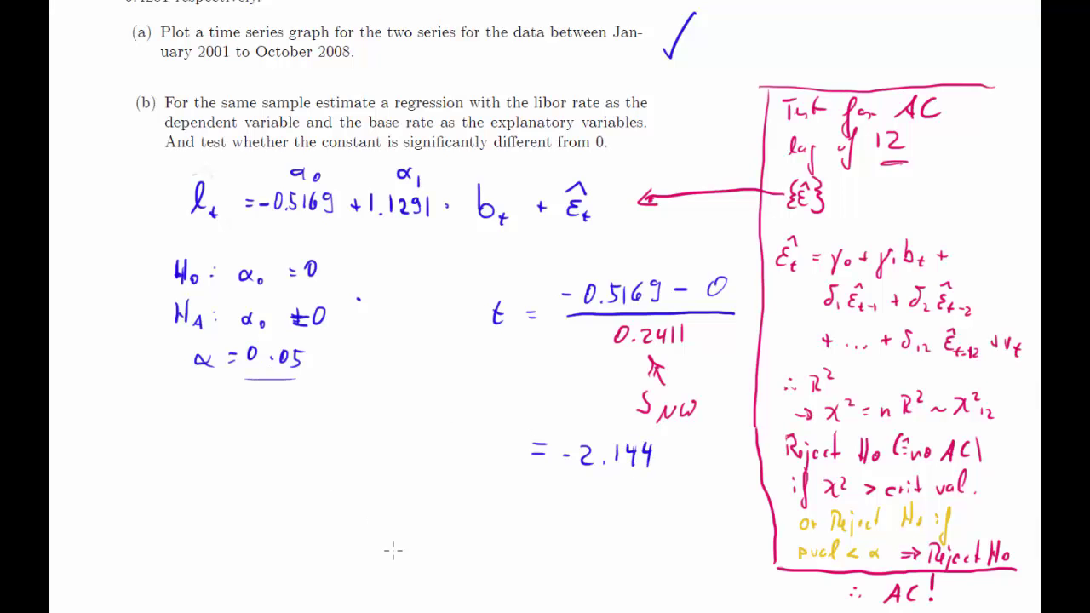
mouse_move(160, 499)
mouse_down()
mouse_move(164, 518)
mouse_move(223, 516)
mouse_up()
mouse_move(226, 492)
mouse_down()
mouse_move(228, 514)
mouse_move(239, 502)
mouse_up()
drag(264, 495, 276, 523)
drag(281, 510, 322, 516)
drag(332, 498, 323, 537)
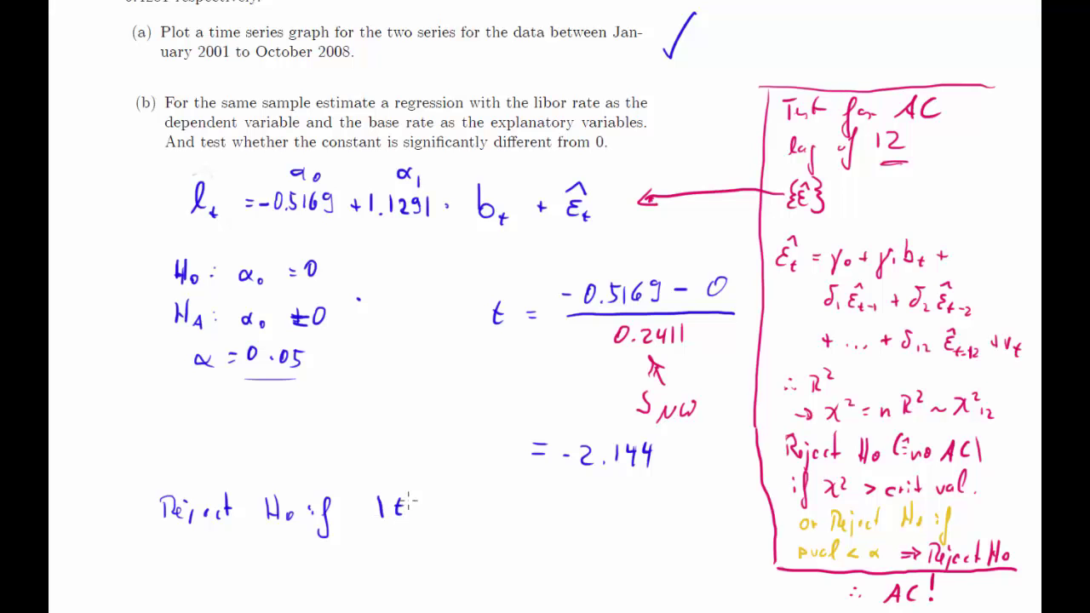
click(487, 514)
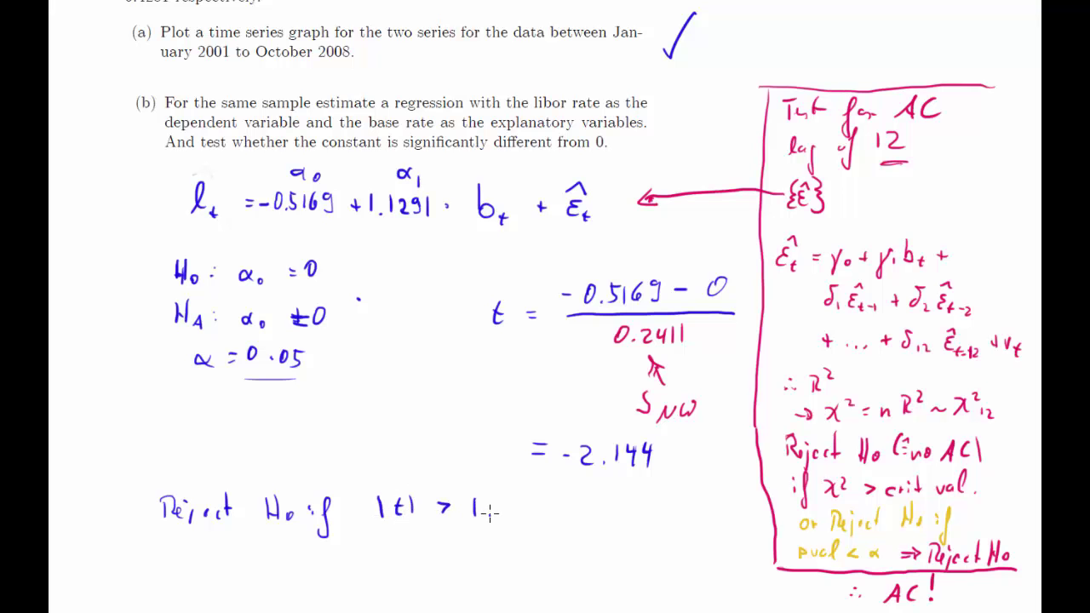
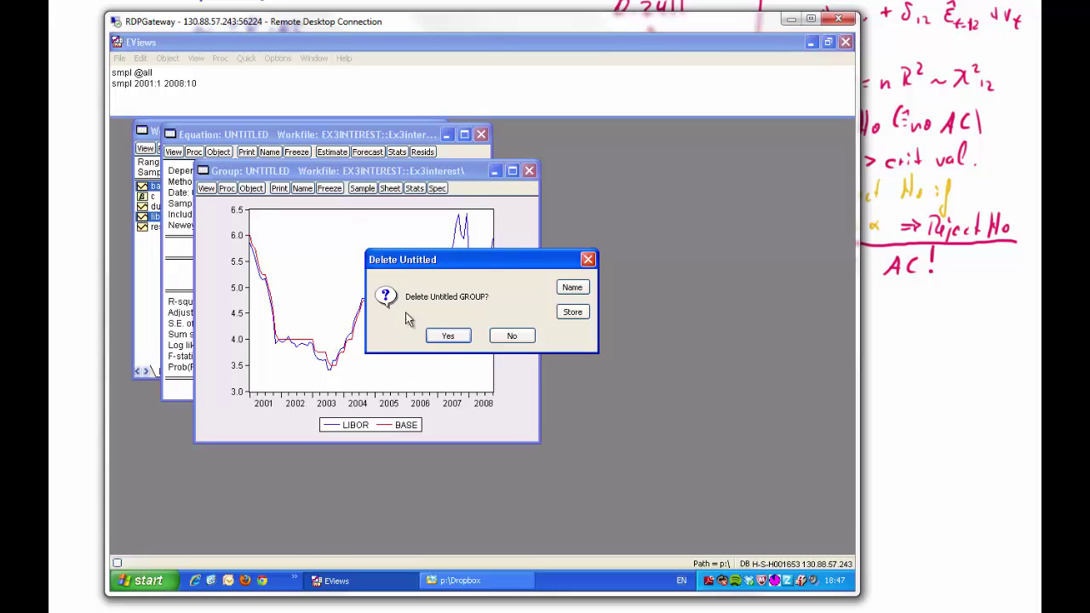
click(447, 336)
drag(204, 136, 597, 252)
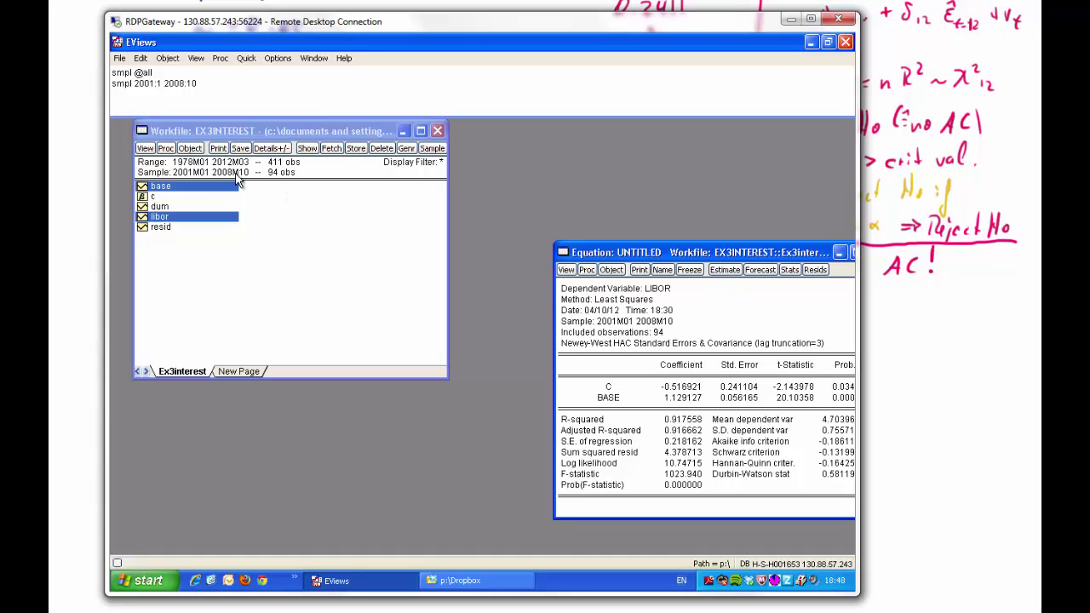
click(211, 93)
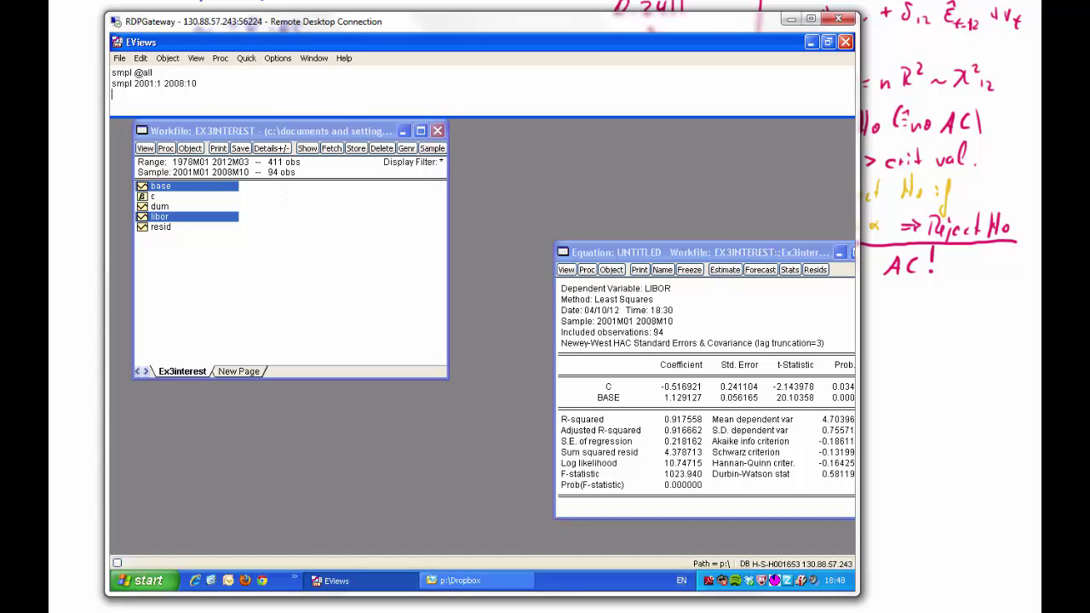
text(smp)
text(l @all)
key(Return)
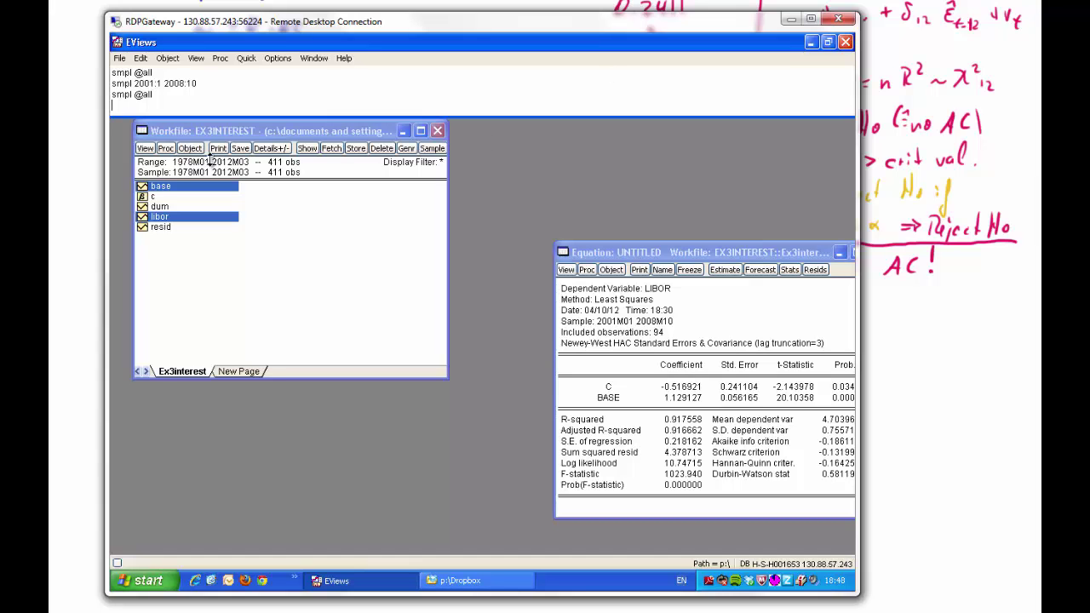
click(193, 181)
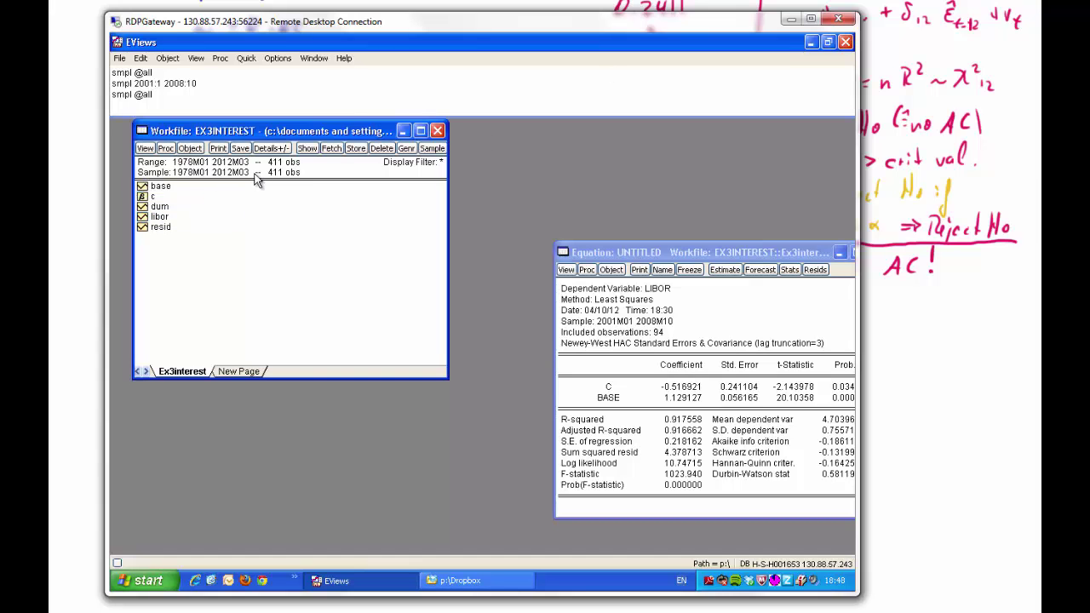
Try to create a series named d, and instead set the dummy to zero over the full sample with series dum = 0
click(161, 103)
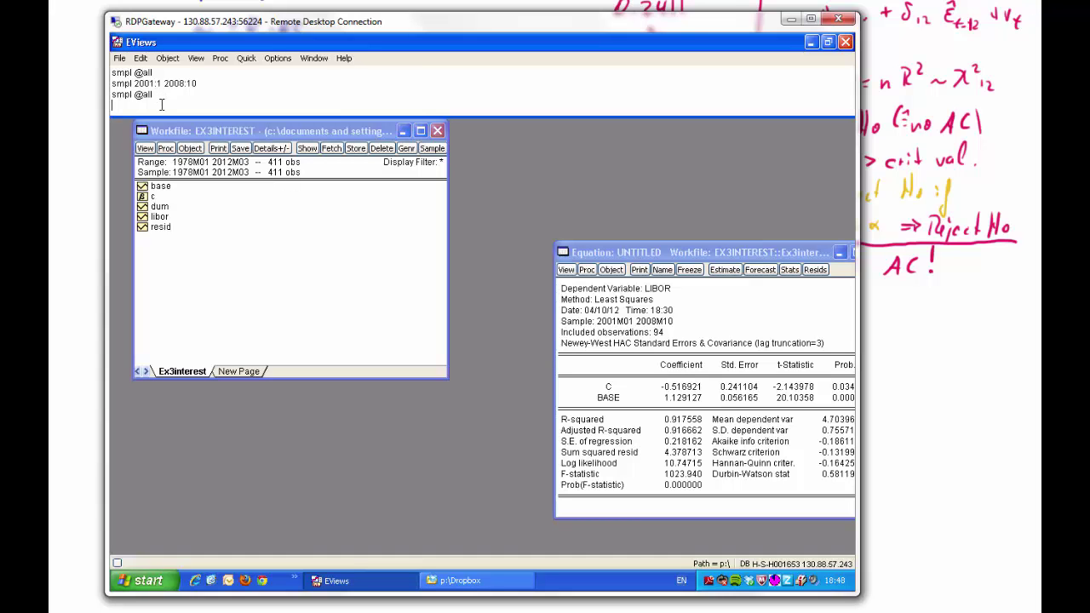
text(series d = 0)
key(Return)
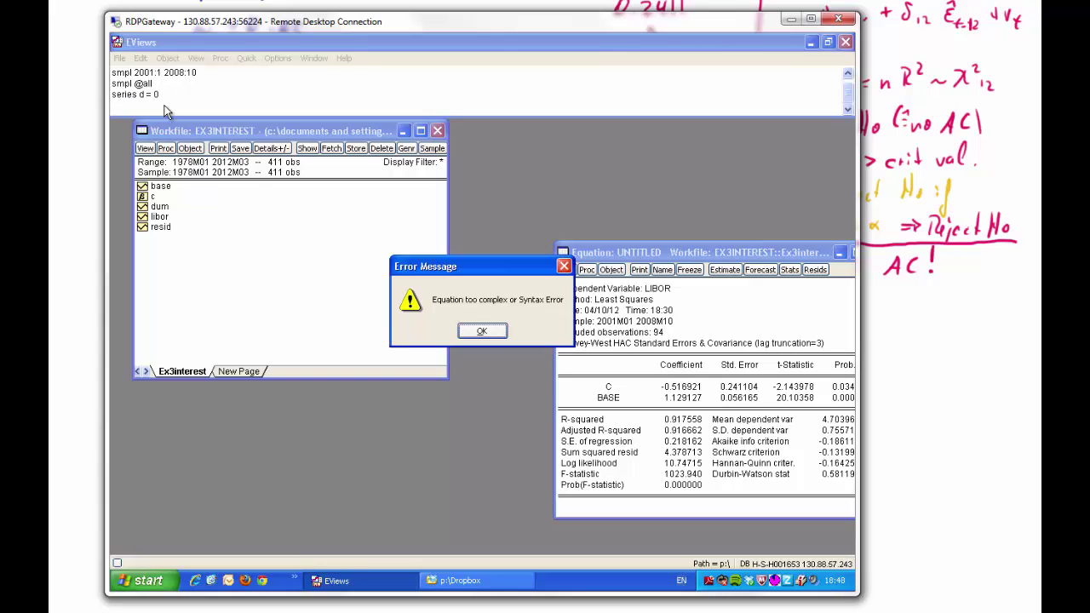
click(482, 331)
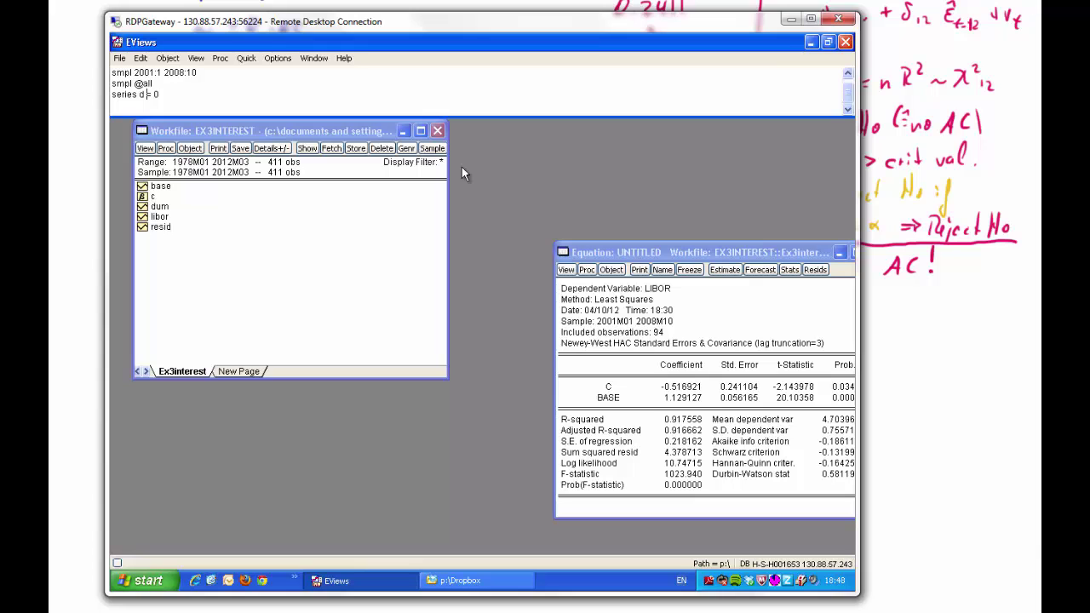
text(um)
key(Return)
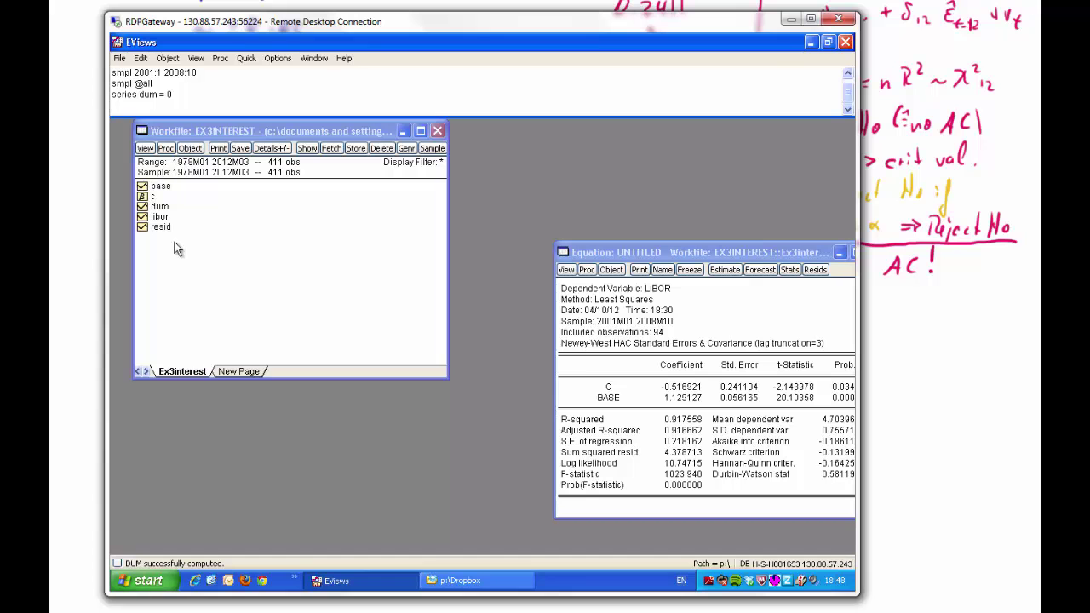
Bring the equation window fully into view, inspect the values of the dum series, and close its spreadsheet
drag(601, 248, 537, 225)
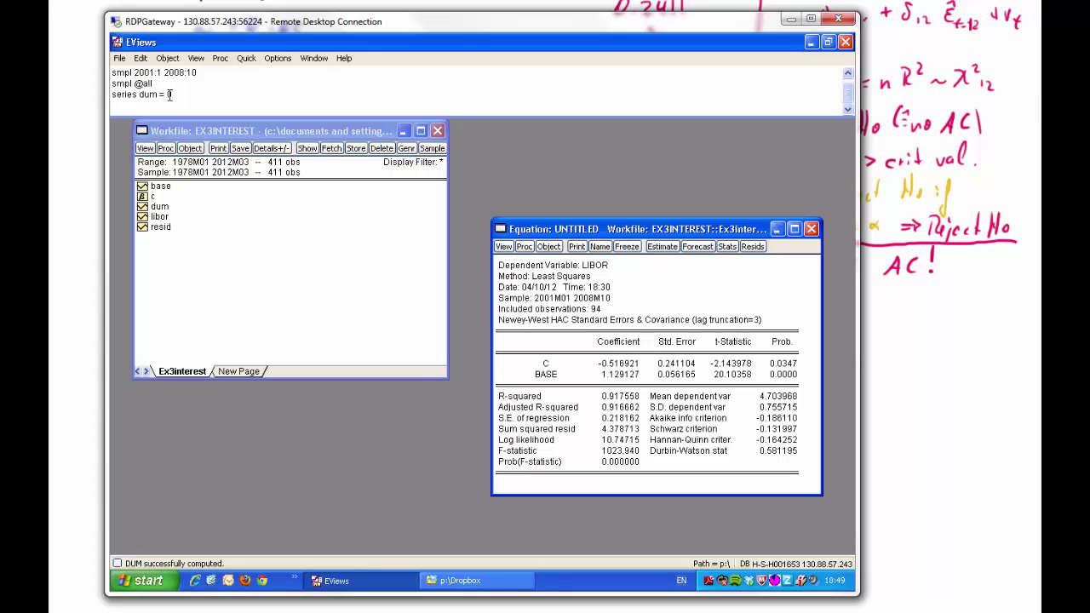
double_click(160, 206)
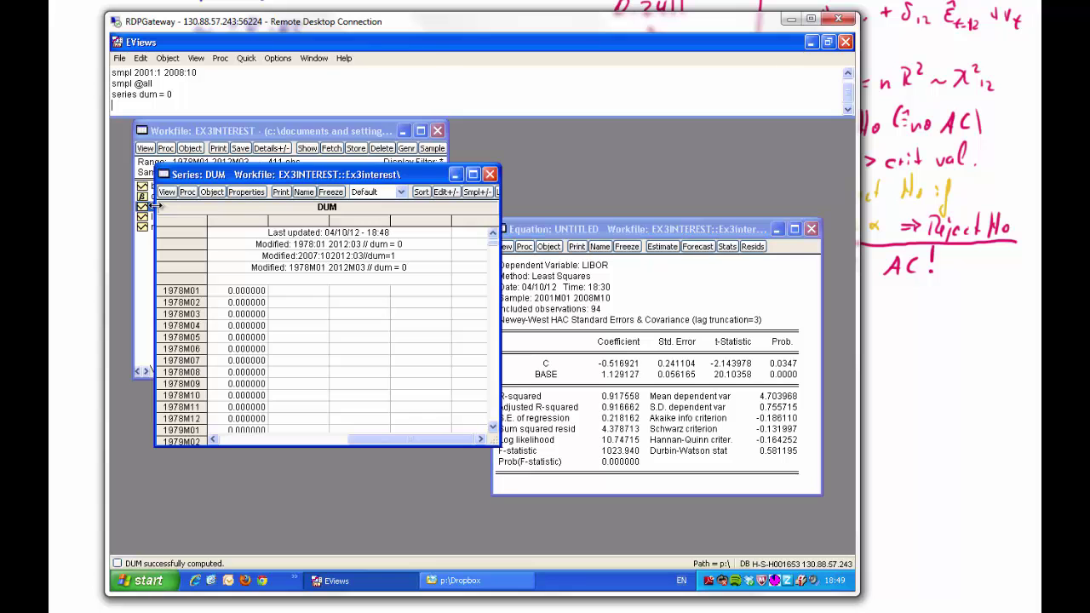
mouse_move(493, 245)
mouse_down()
mouse_move(481, 399)
mouse_move(492, 429)
mouse_move(493, 237)
mouse_up()
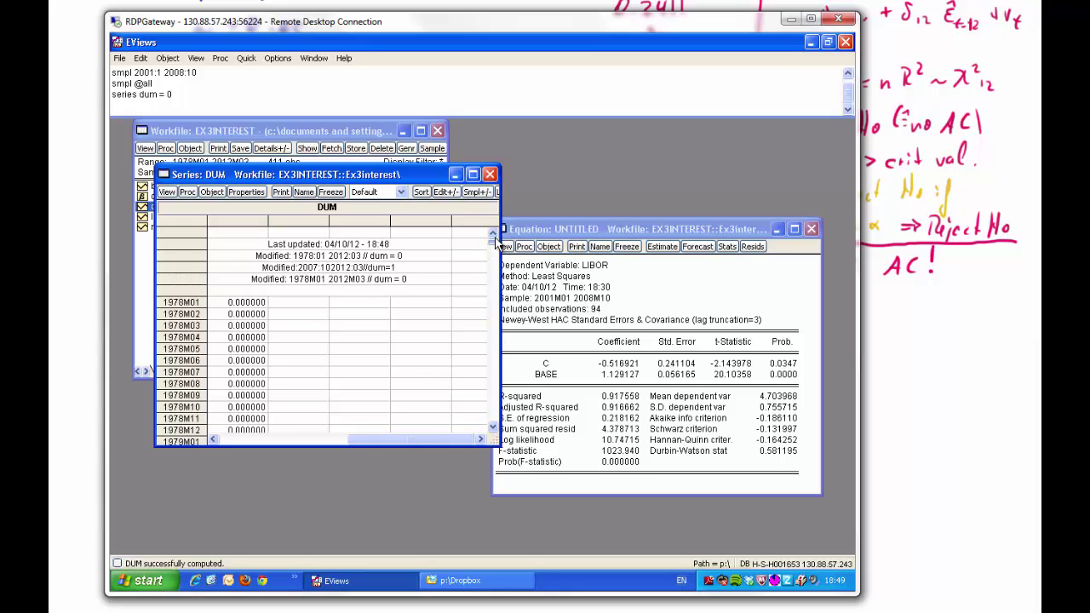
click(494, 174)
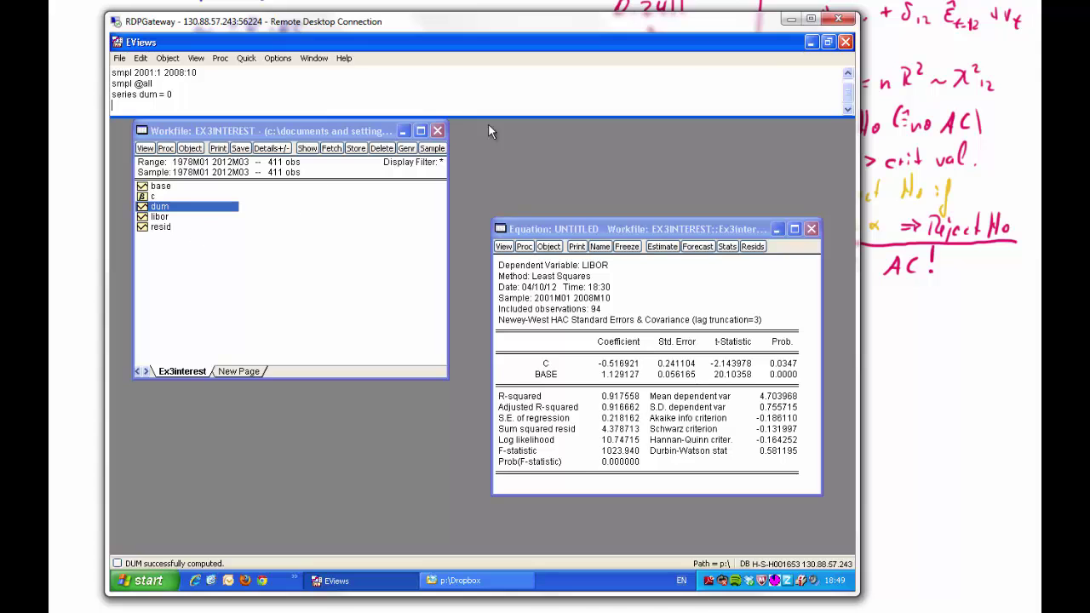
Check the dummy definition in the notes, restrict the sample with smpl 2007:10 2012:3, and set dum = 1 for it
click(978, 356)
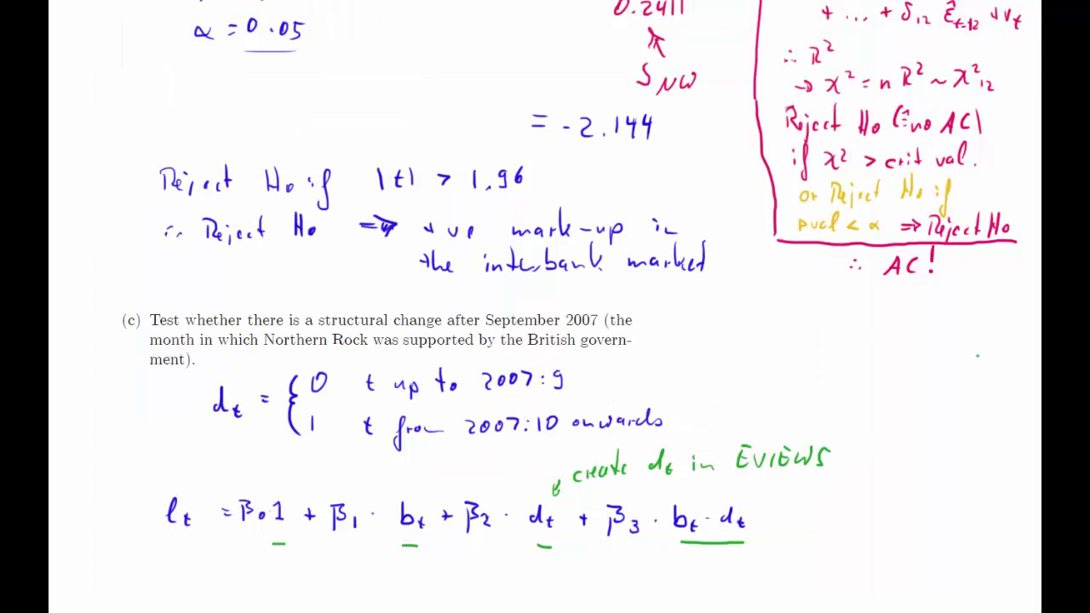
key(alt+Tab)
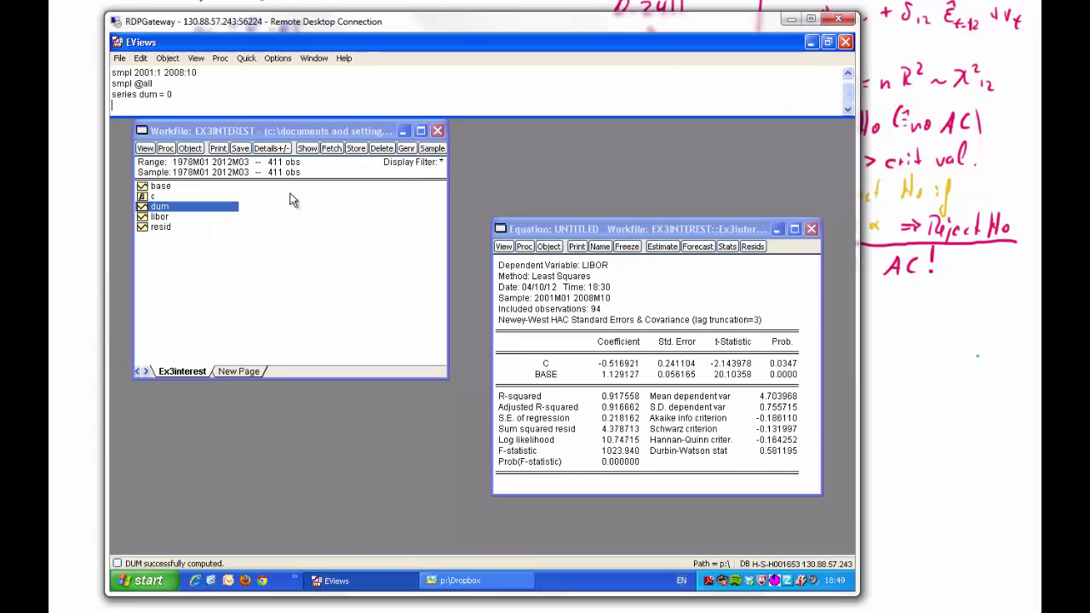
text(smpl)
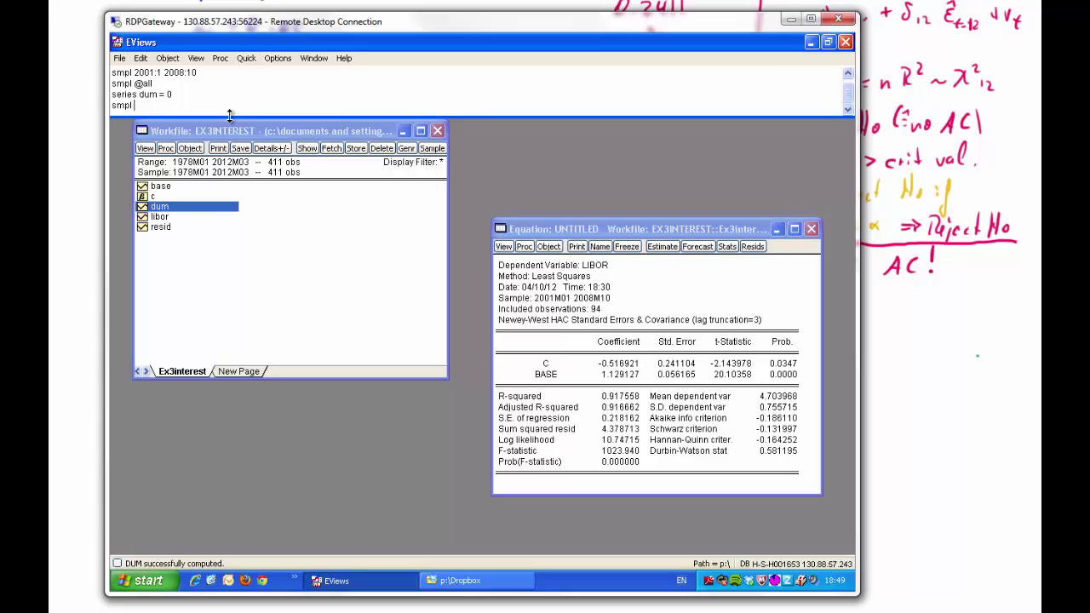
text( 2007:10 2012)
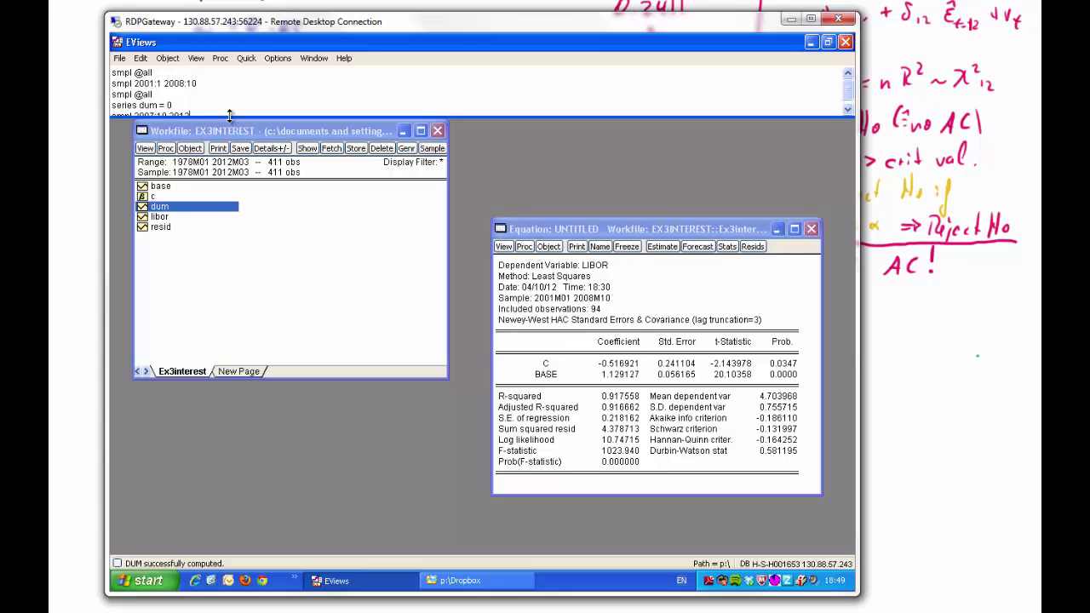
text(:)
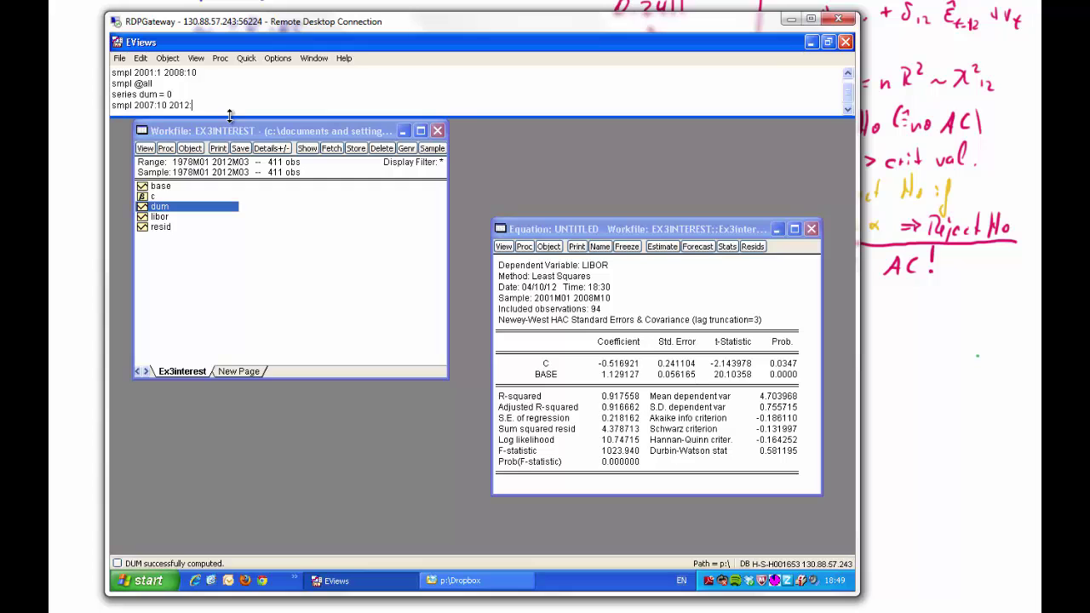
text(3)
key(Return)
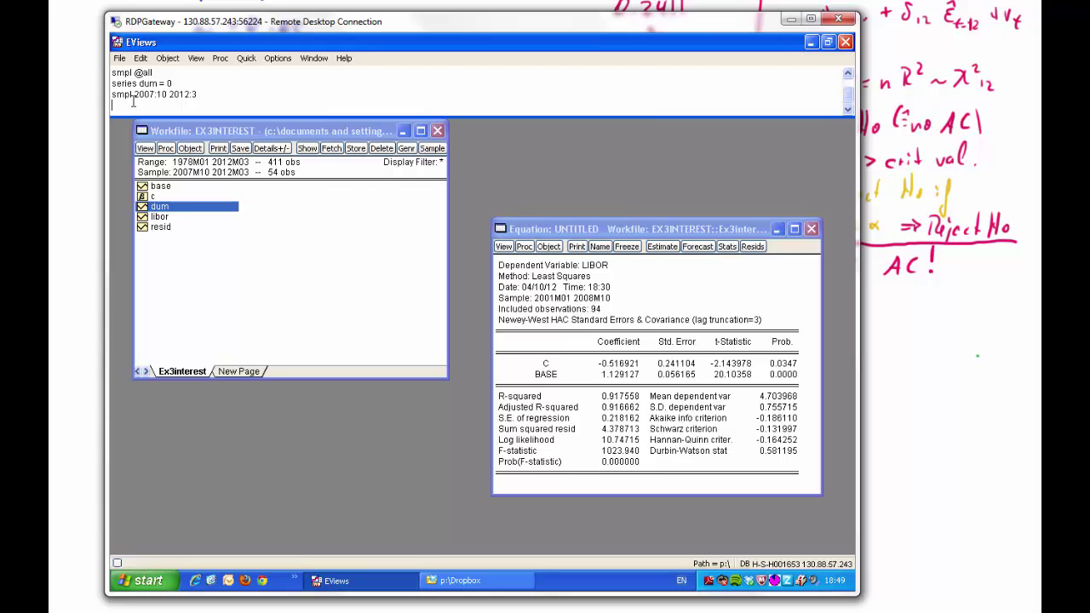
text(dum = 1)
key(Return)
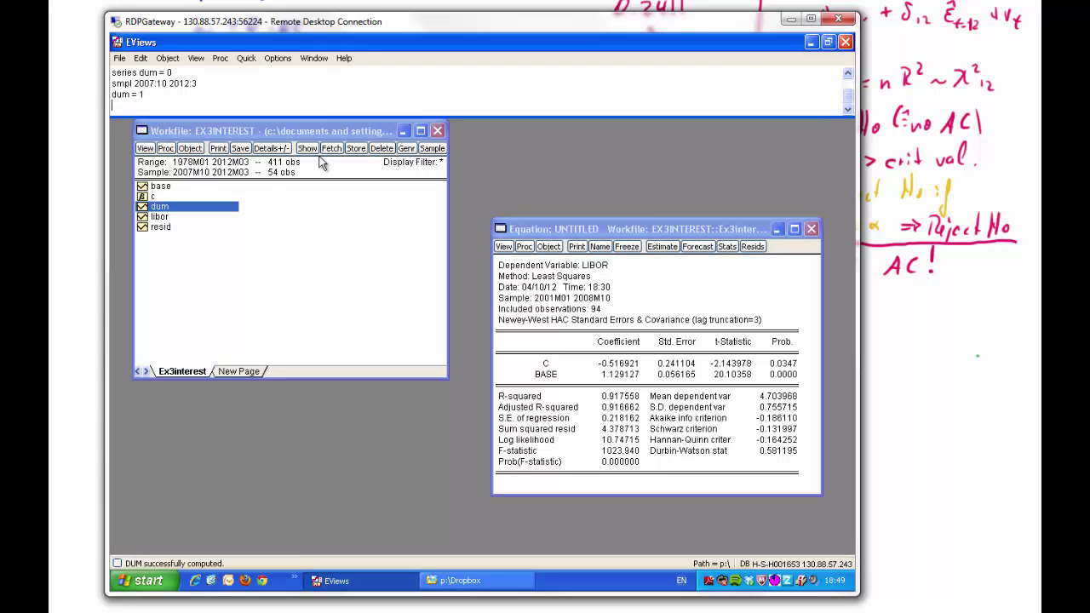
Examine the dum series around 2007M09 and 2007M10 to verify where its value switches, and close its spreadsheet
double_click(152, 207)
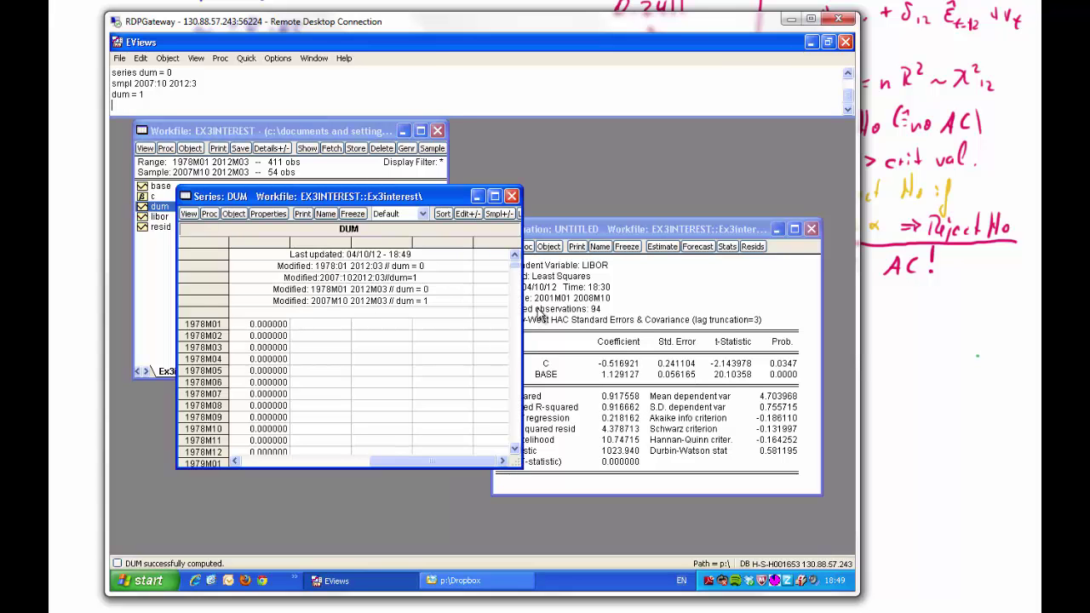
drag(516, 266, 513, 427)
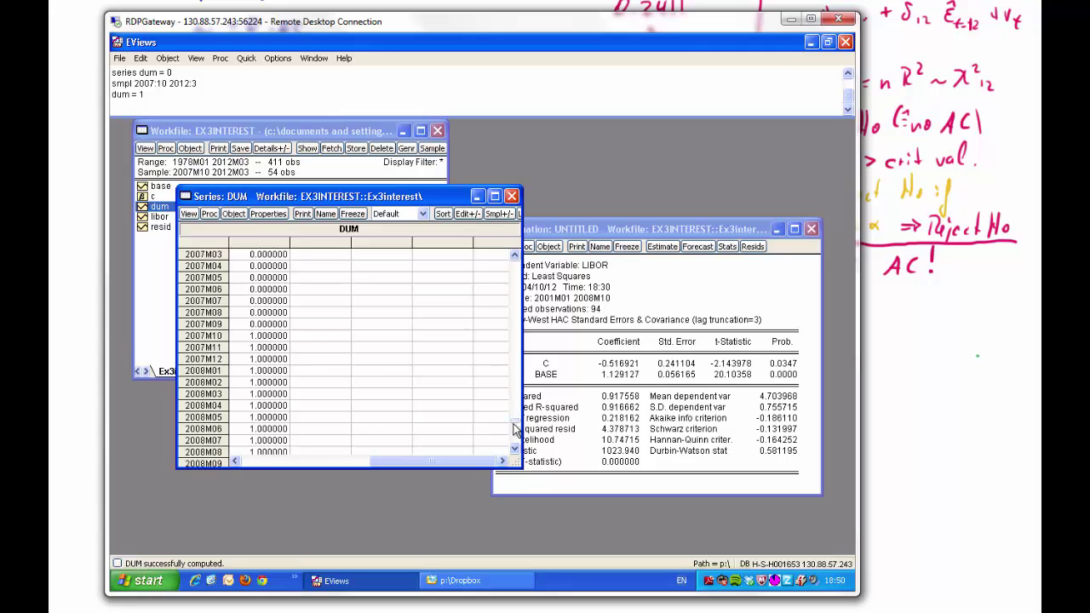
click(271, 336)
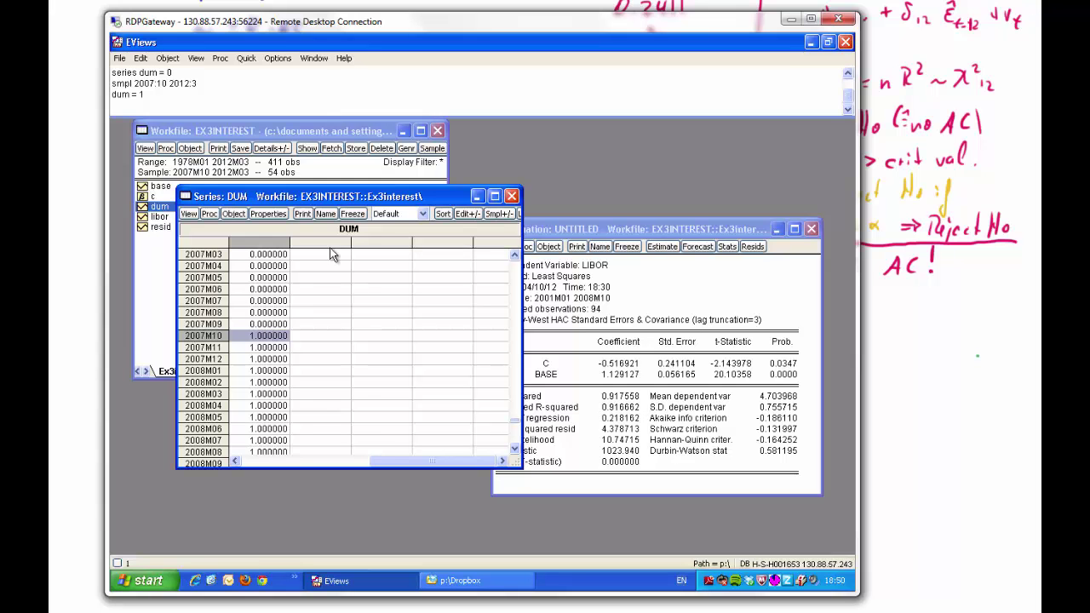
click(511, 196)
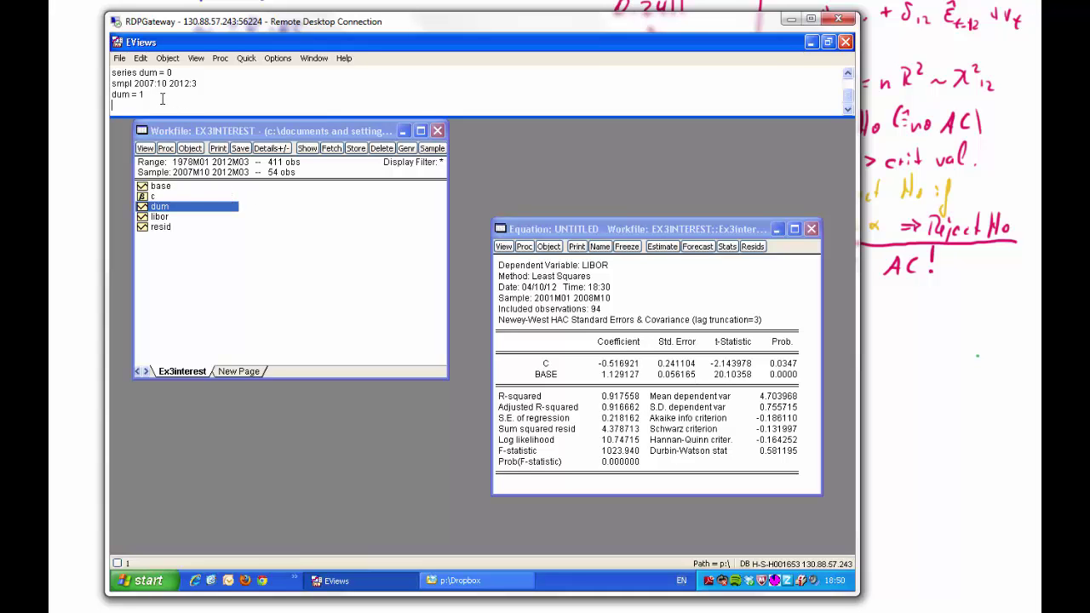
text(mpl @all)
key(Return)
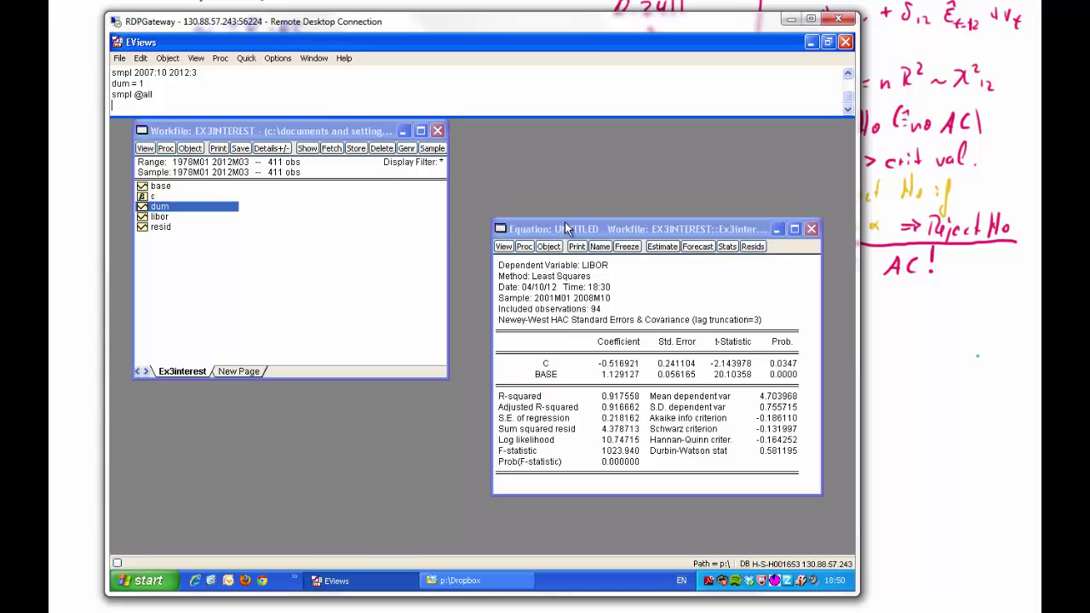
drag(568, 229, 532, 193)
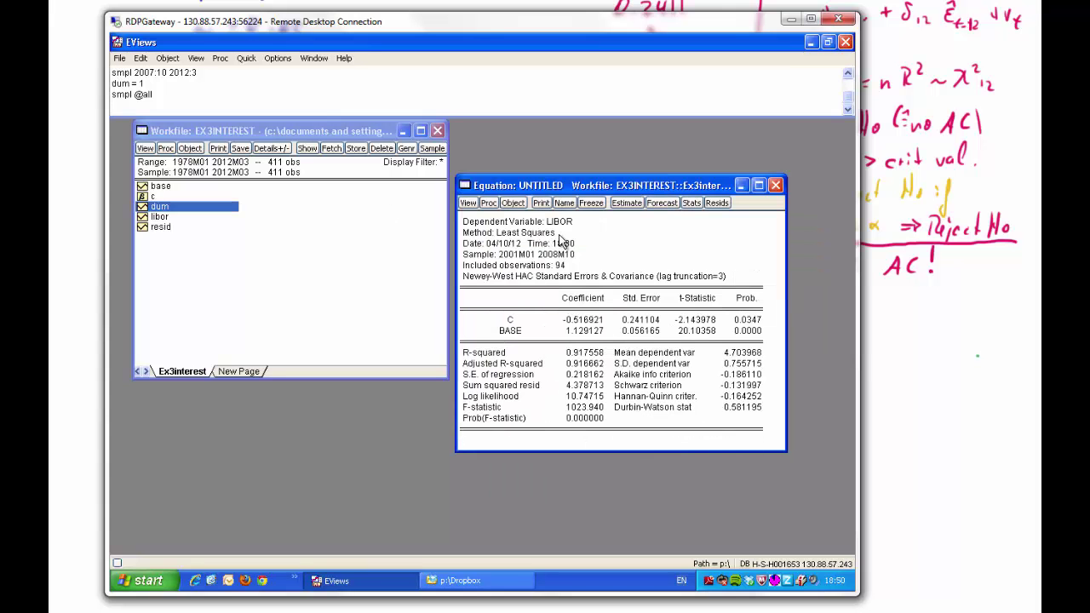
click(158, 255)
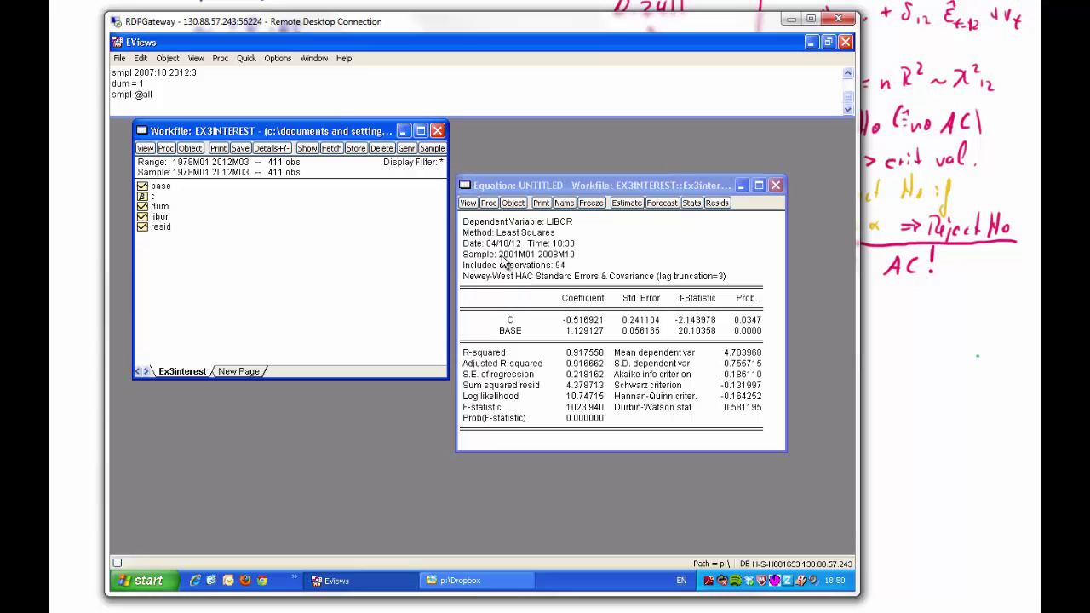
click(848, 75)
click(848, 75)
click(848, 75)
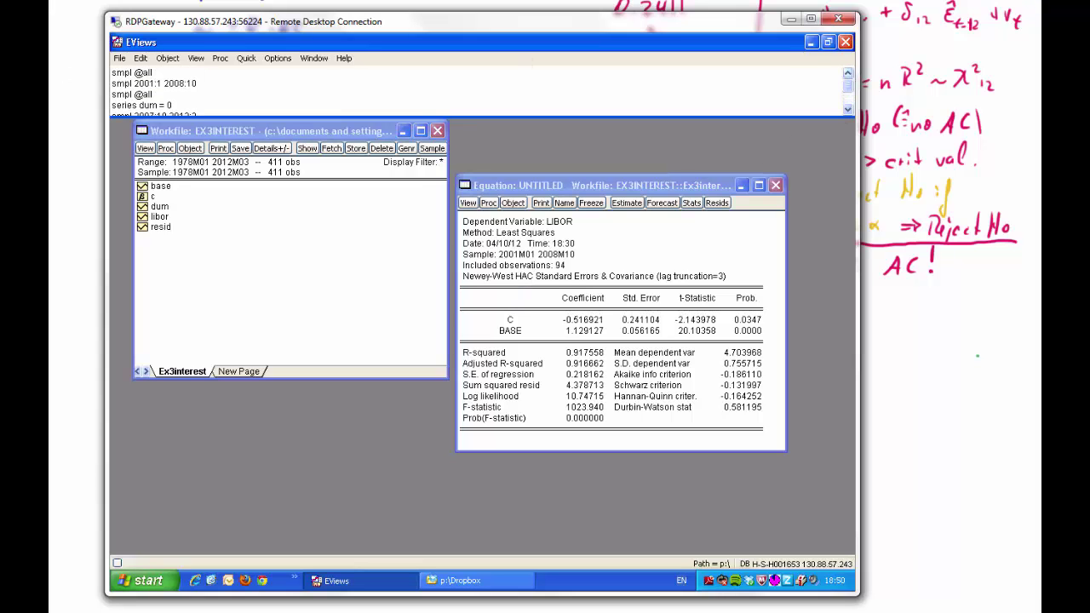
click(135, 83)
key(Return)
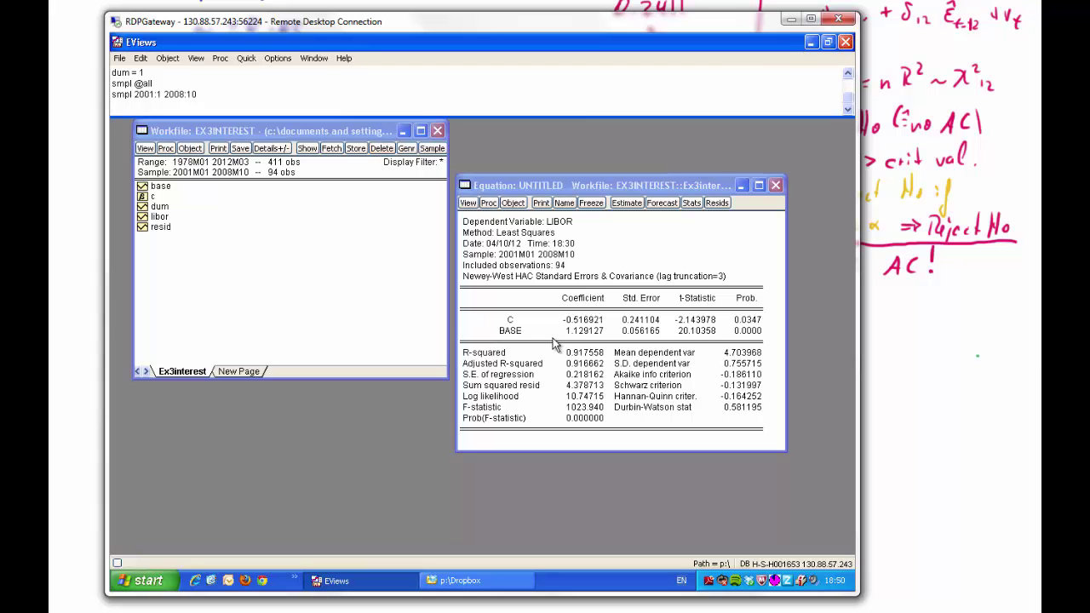
Copy the restricted model's sum of squared residuals into the notes, writing RSS = 4.3787 beneath the fitted LIBOR regression of part (b)
drag(560, 194, 580, 166)
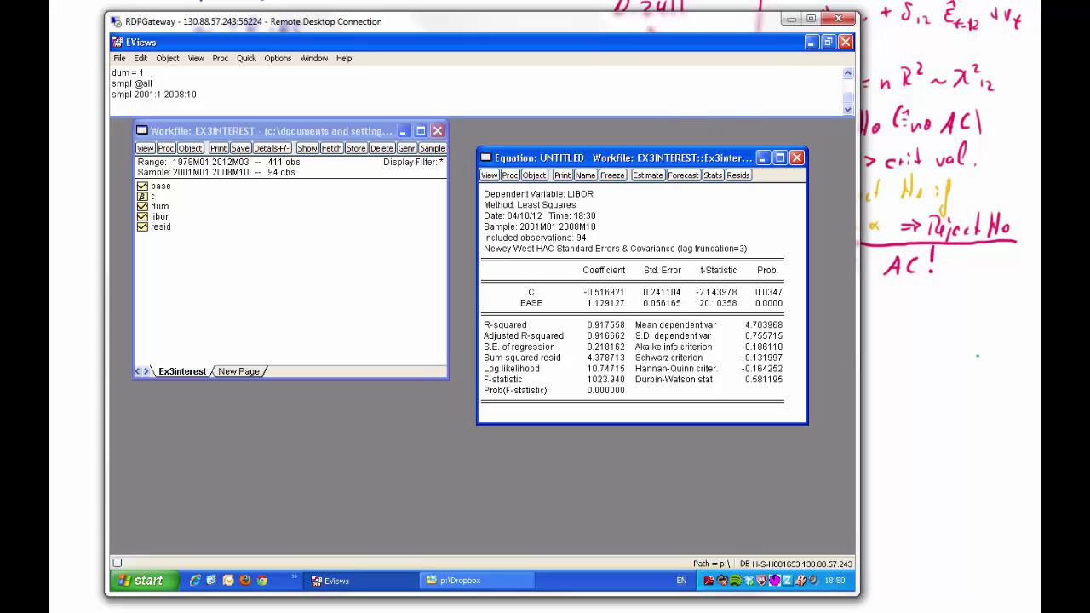
click(977, 355)
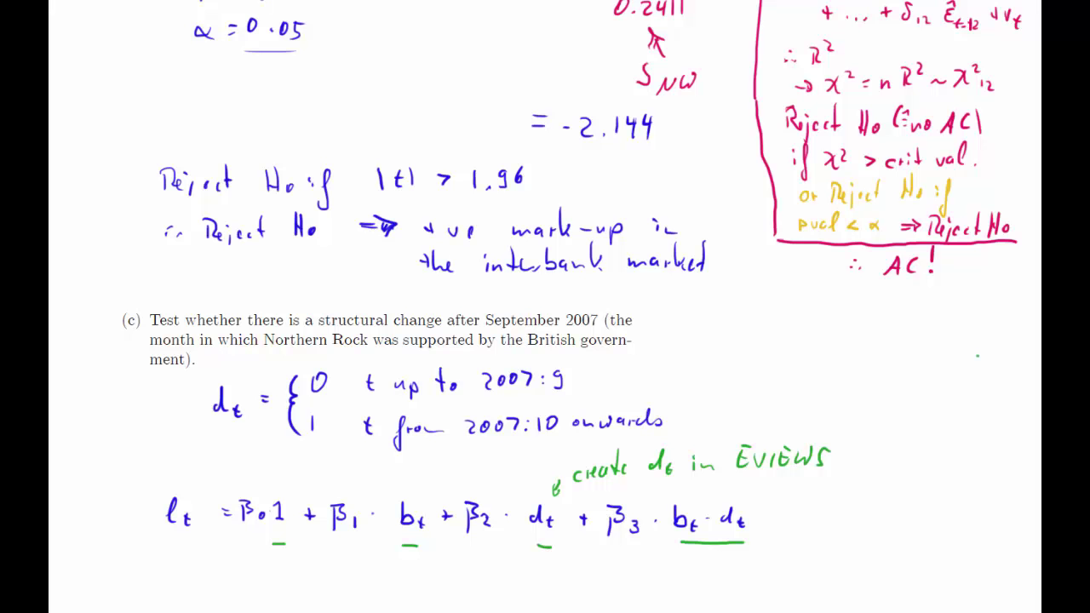
scroll(977, 356, up, 5)
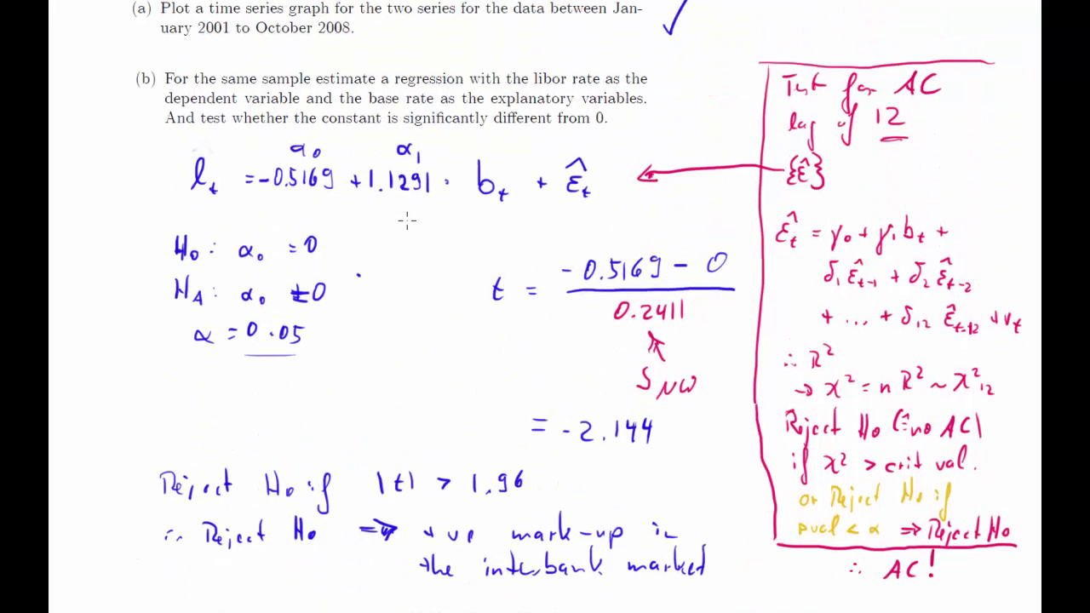
mouse_move(406, 211)
mouse_down()
mouse_move(408, 228)
mouse_move(428, 234)
mouse_move(466, 221)
mouse_up()
drag(455, 228, 490, 223)
mouse_move(487, 216)
mouse_down()
mouse_move(486, 236)
mouse_move(531, 232)
mouse_up()
mouse_move(549, 228)
mouse_down()
mouse_move(555, 221)
mouse_move(568, 239)
mouse_up()
key(alt+Tab)
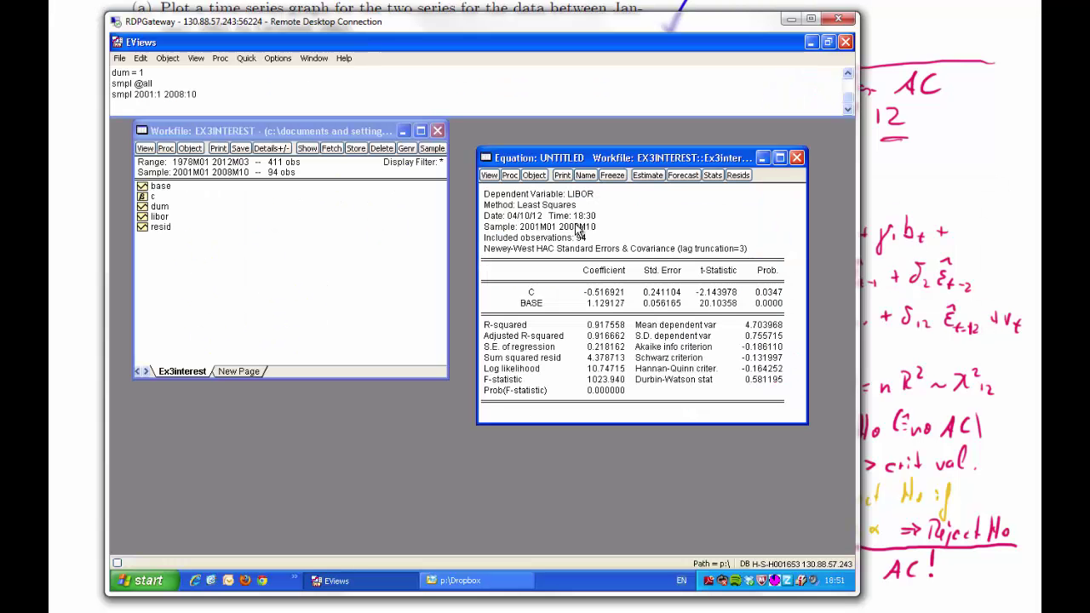
key(alt+Tab)
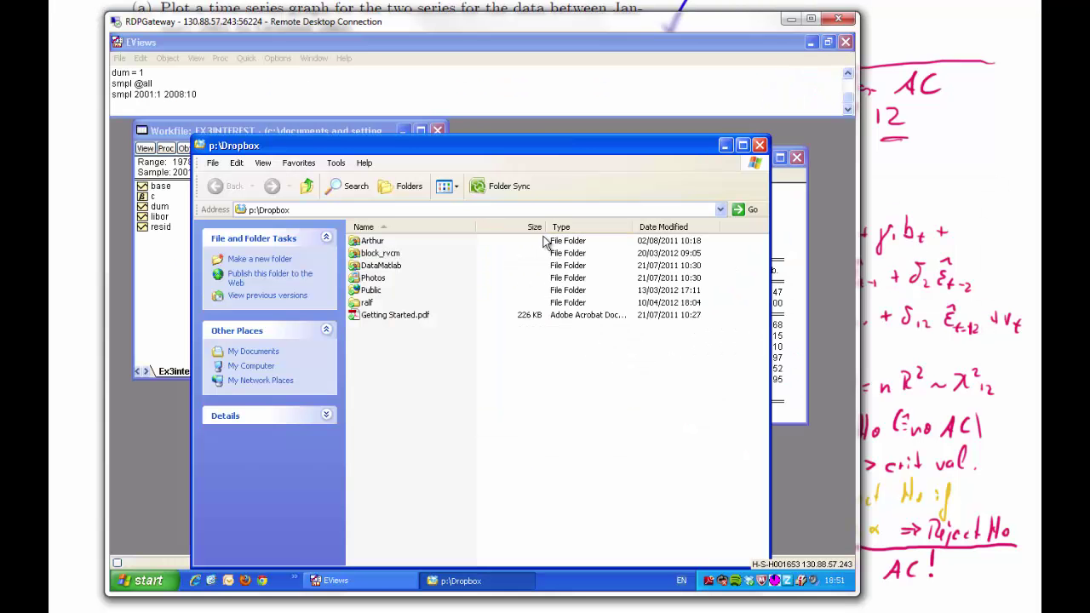
key(alt+Tab)
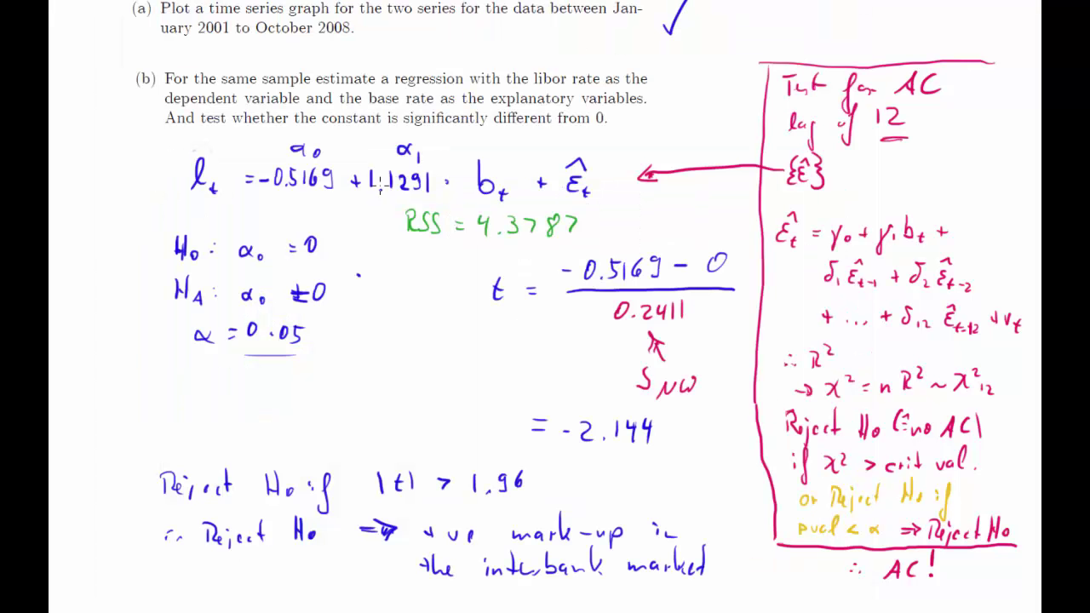
Review the dummy model of part (c) in the notes, switch back to EViews and minimize the p:\Dropbox folder window
key(alt+Tab)
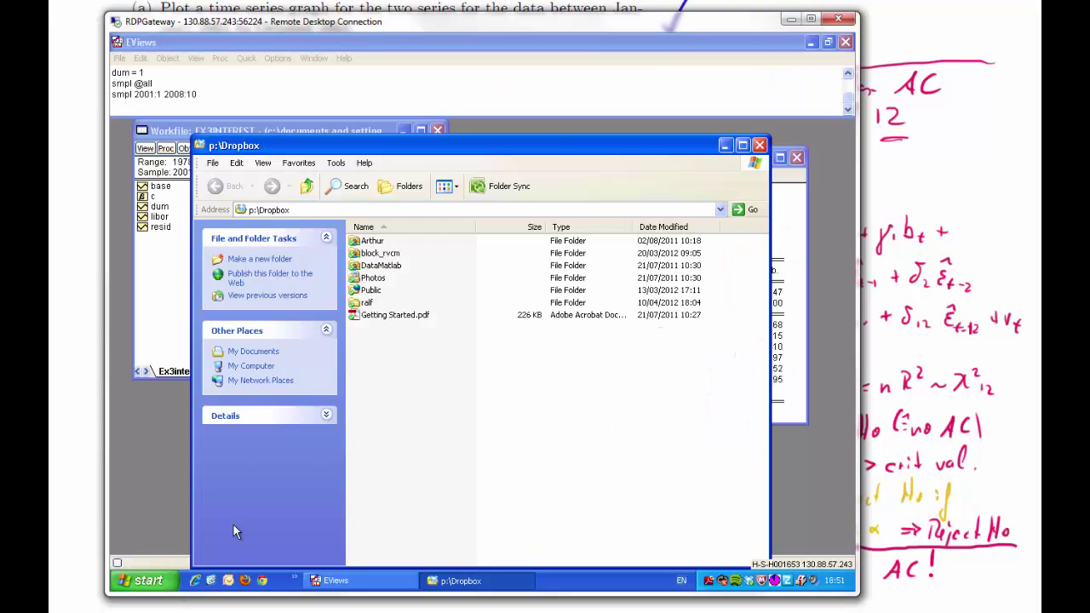
key(alt+Tab)
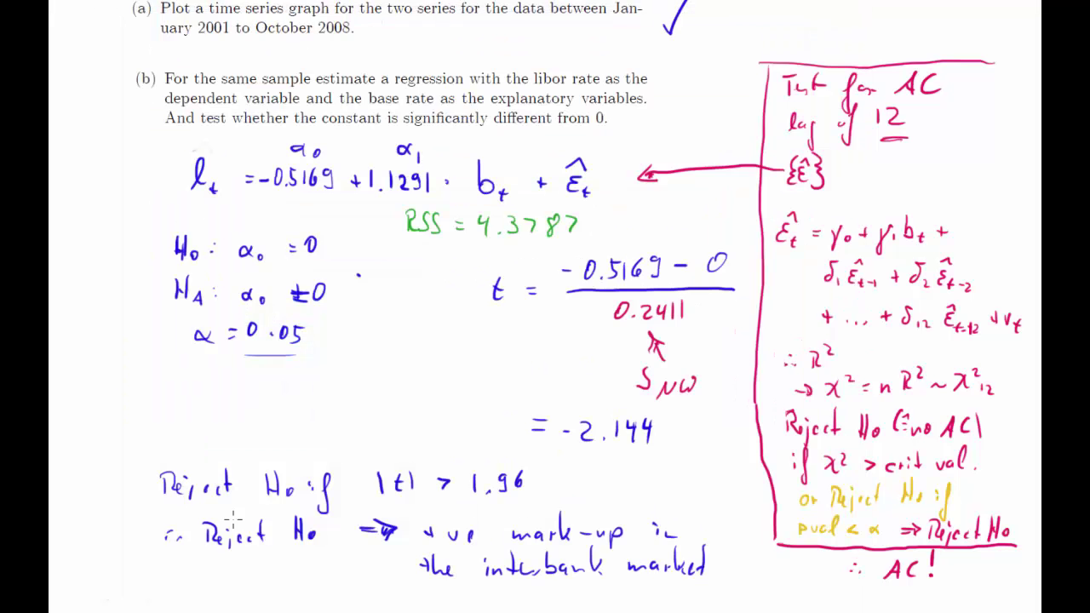
scroll(268, 512, down, 5)
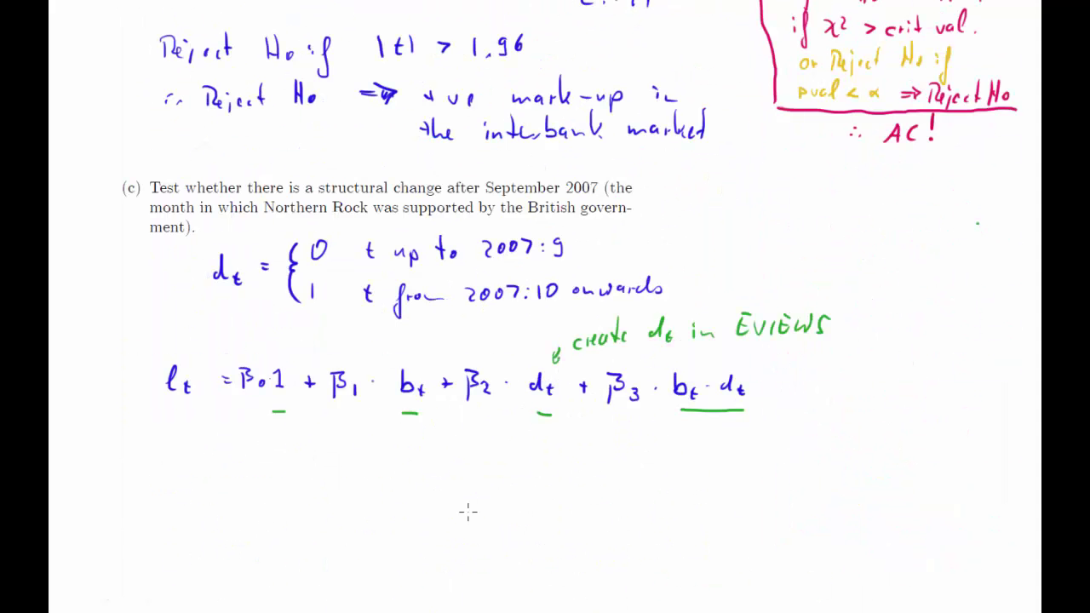
key(alt+Tab)
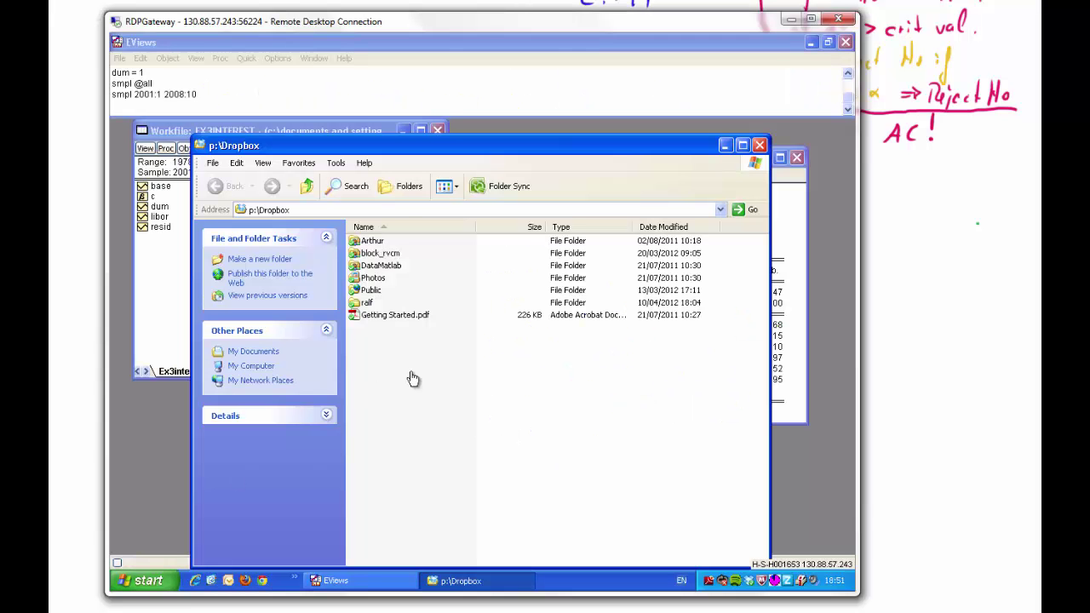
click(724, 145)
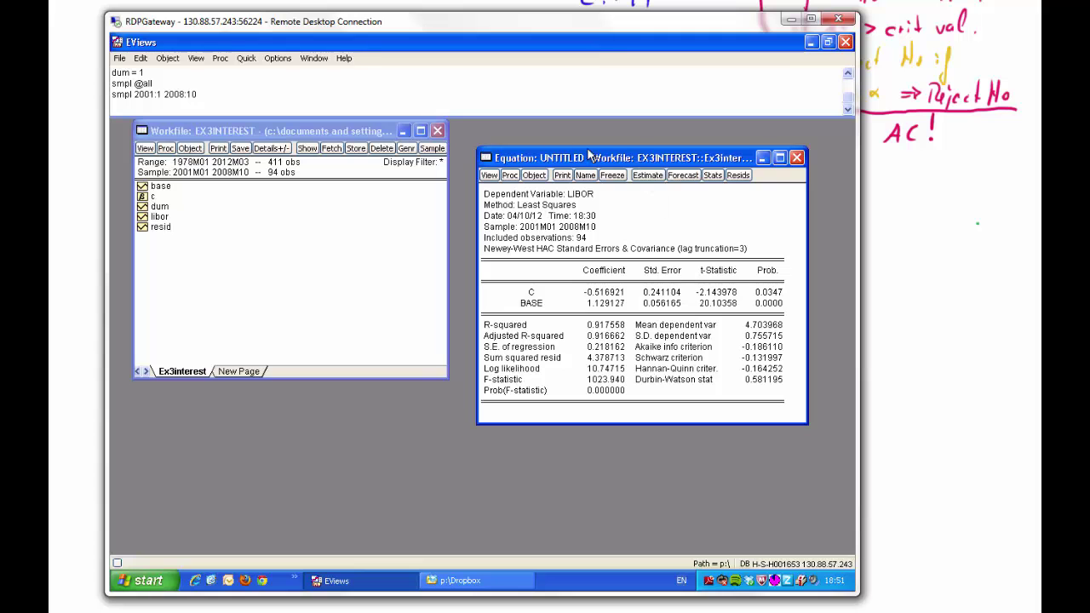
Re-estimate the equation by least squares with the specification libor c base dum (base*dum) over 2001m01 2008m10
drag(636, 162, 543, 154)
click(566, 171)
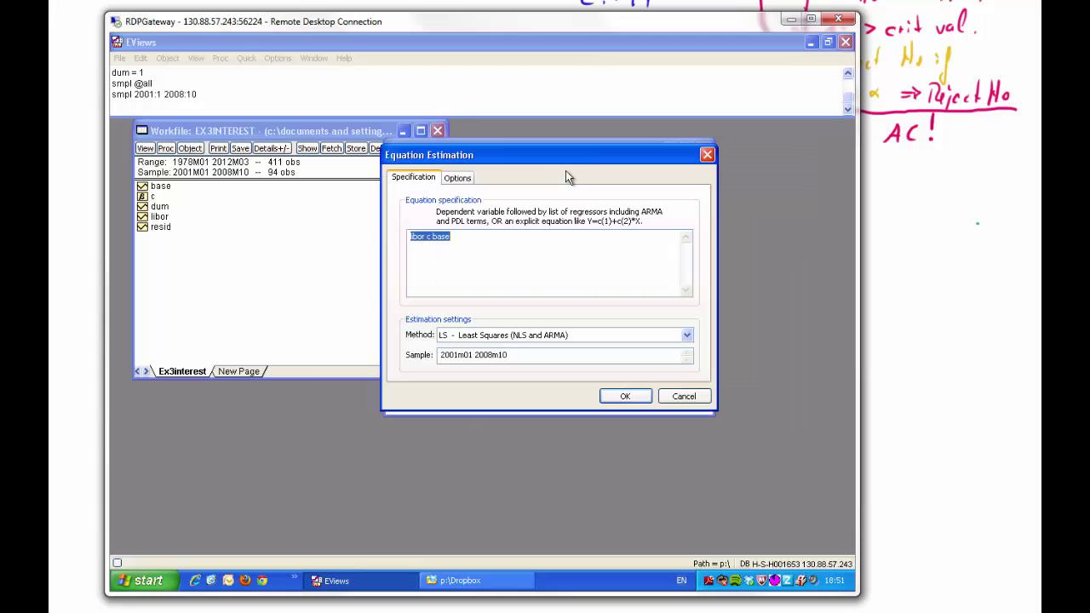
click(463, 238)
text(dum (b)
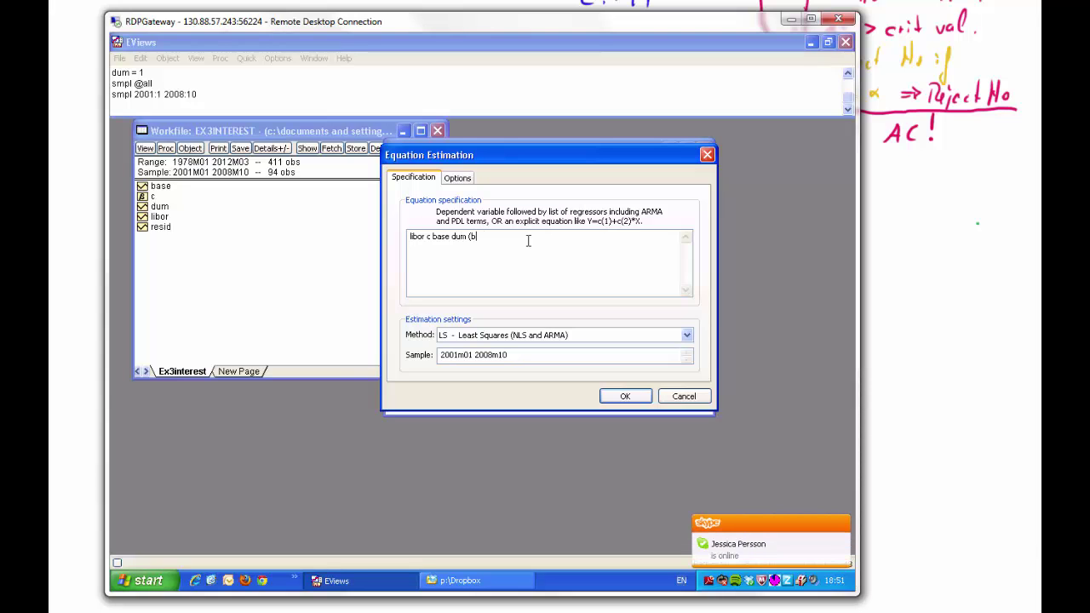
text(ase*dum))
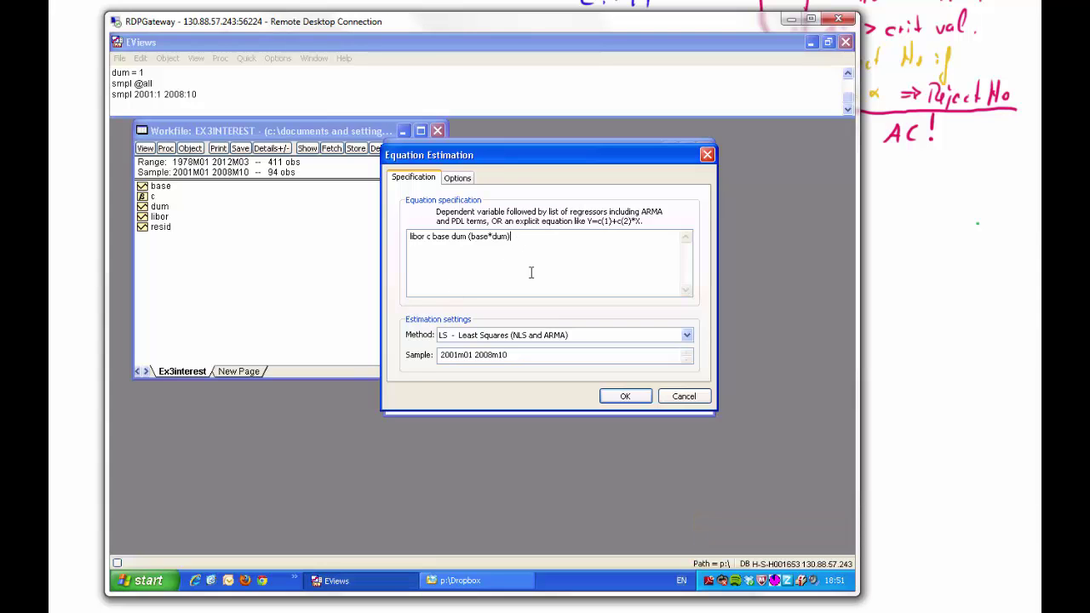
click(630, 397)
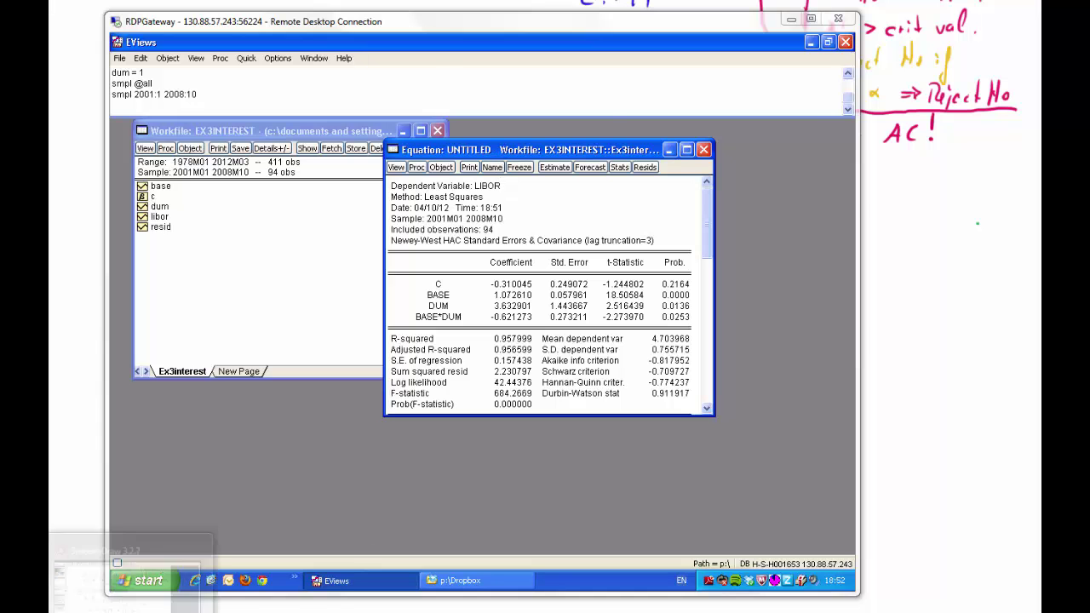
Switch to the notes and write the unrestricted RSS 2.2308 into the numerator and denominator of the F statistic
key(alt+Tab)
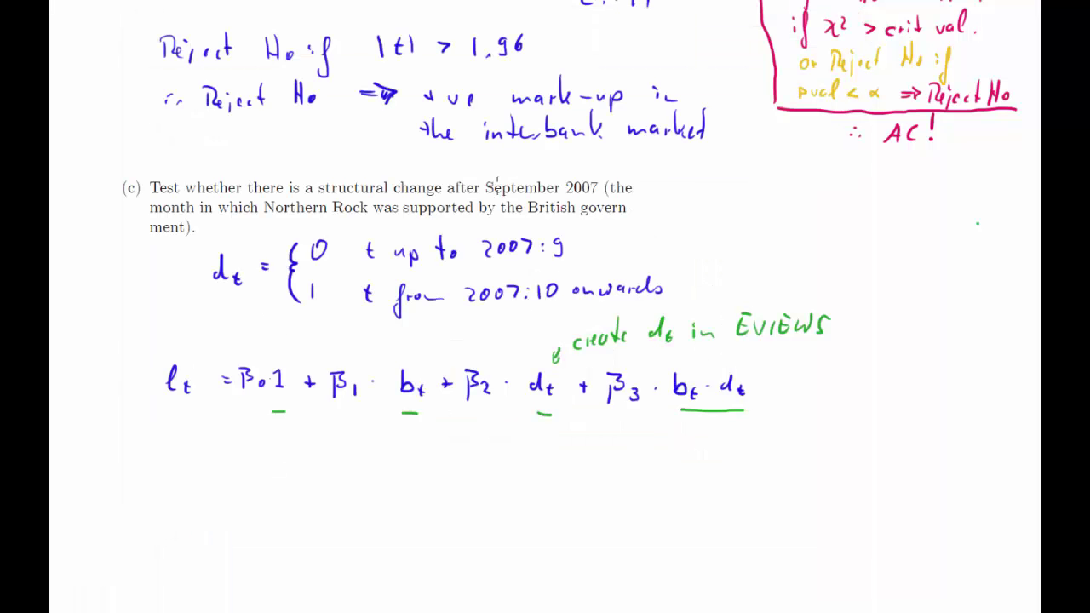
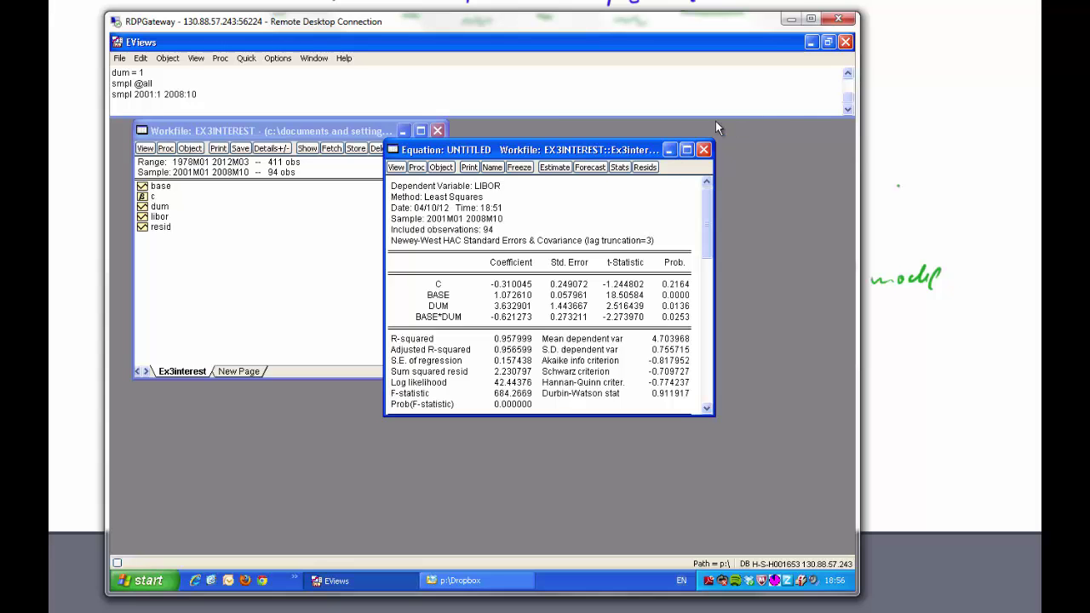
click(791, 19)
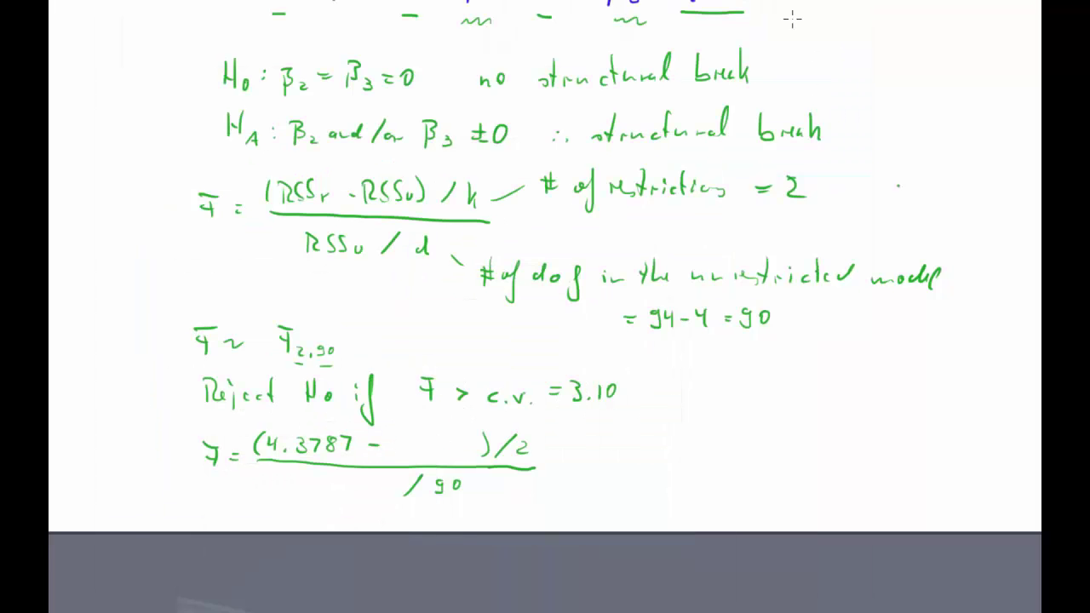
mouse_move(387, 440)
mouse_down()
mouse_move(407, 452)
mouse_move(456, 442)
mouse_up()
mouse_move(290, 482)
mouse_down()
mouse_move(290, 497)
mouse_move(371, 478)
mouse_up()
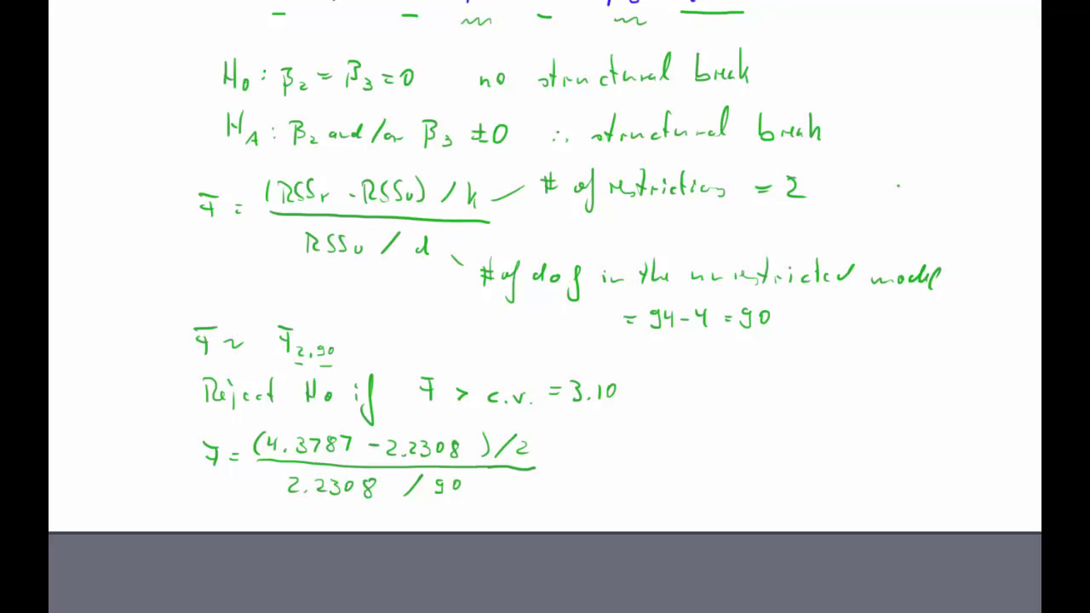
Switch to Excel, maximize the ex3data sheet within it and arrange its window so the handwritten F formula remains visible
mouse_move(353, 608)
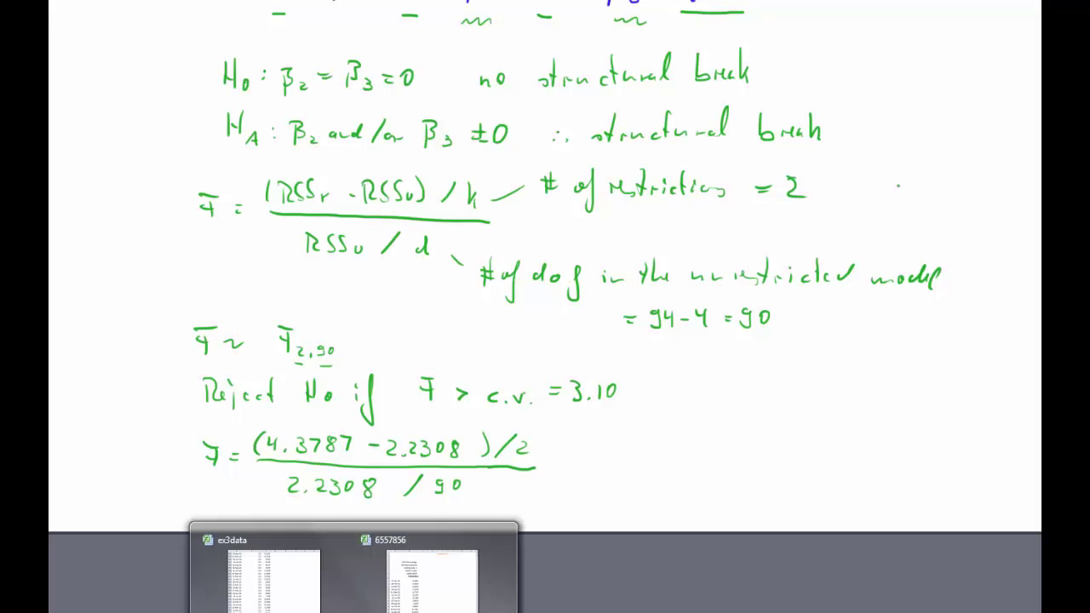
mouse_move(424, 586)
click(278, 588)
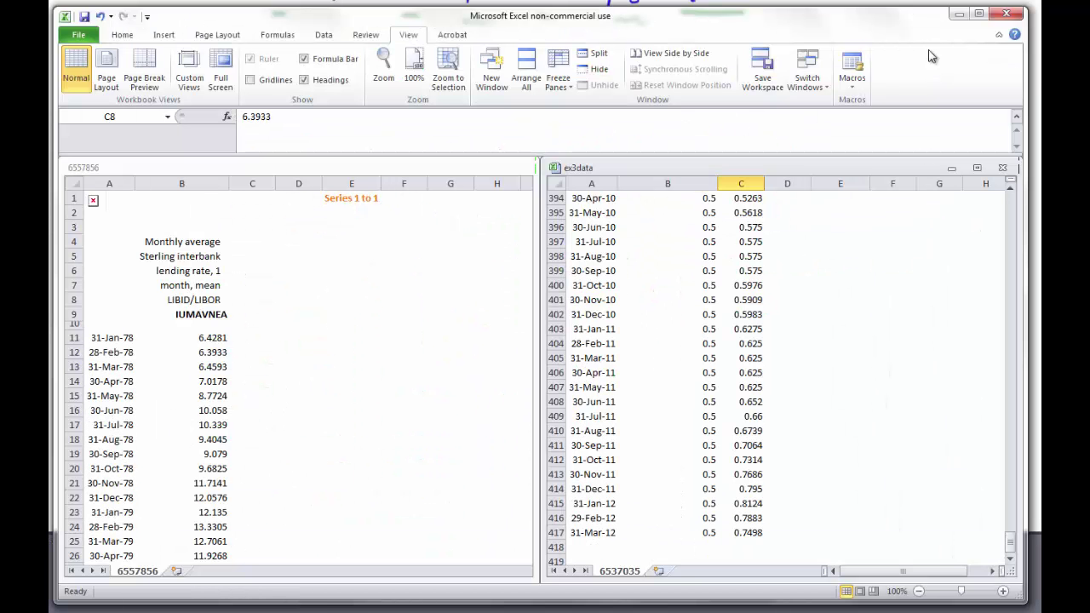
click(977, 168)
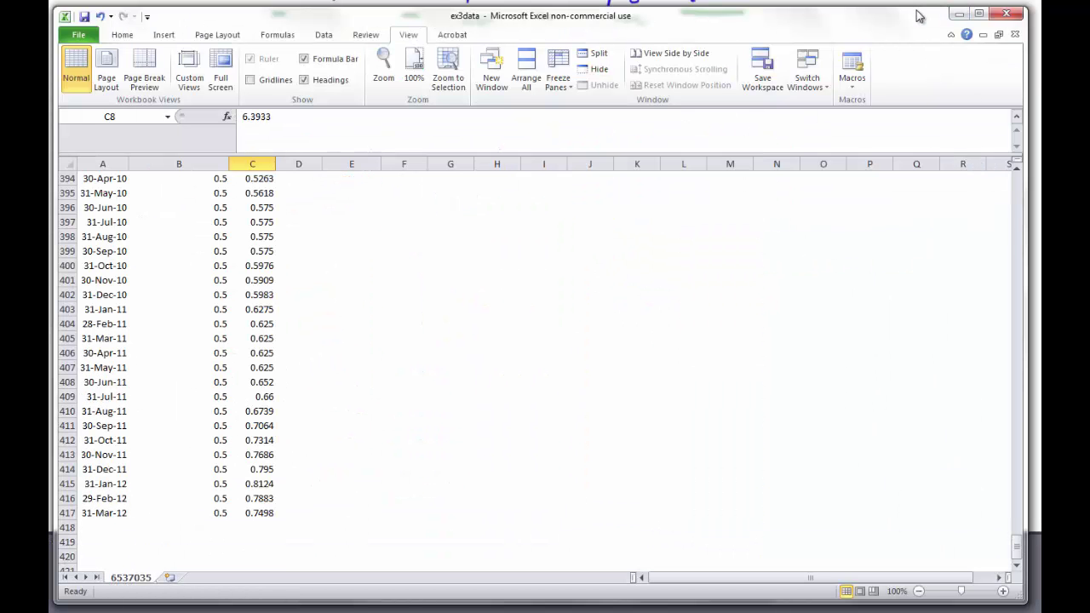
drag(919, 15, 892, 88)
Enter the restricted RSS 4.3787 in cell H396 and the unrestricted RSS 2.2308 in cell H397
click(508, 269)
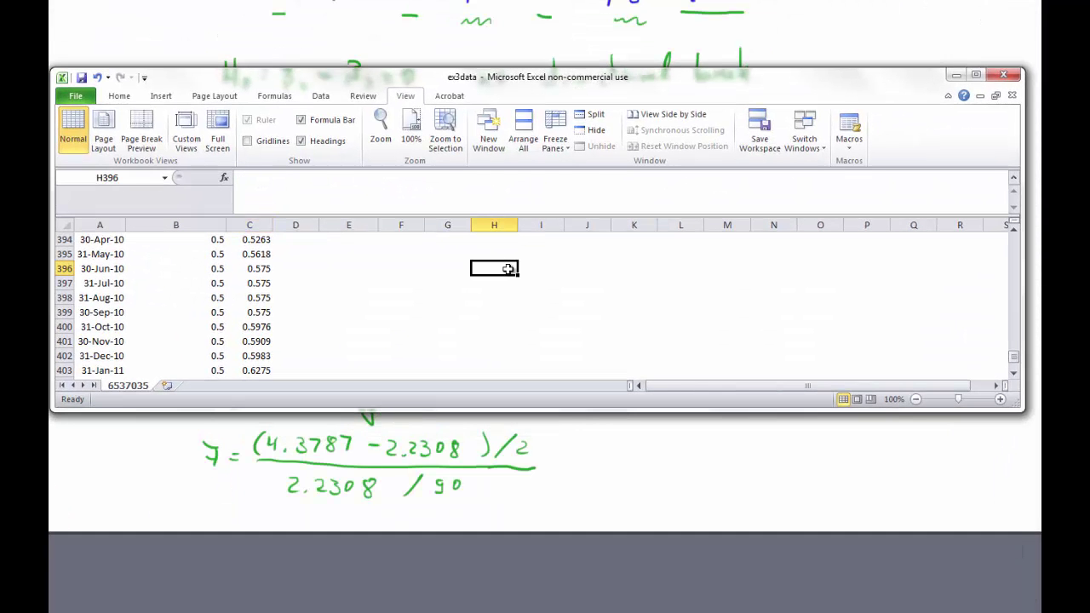
text(4)
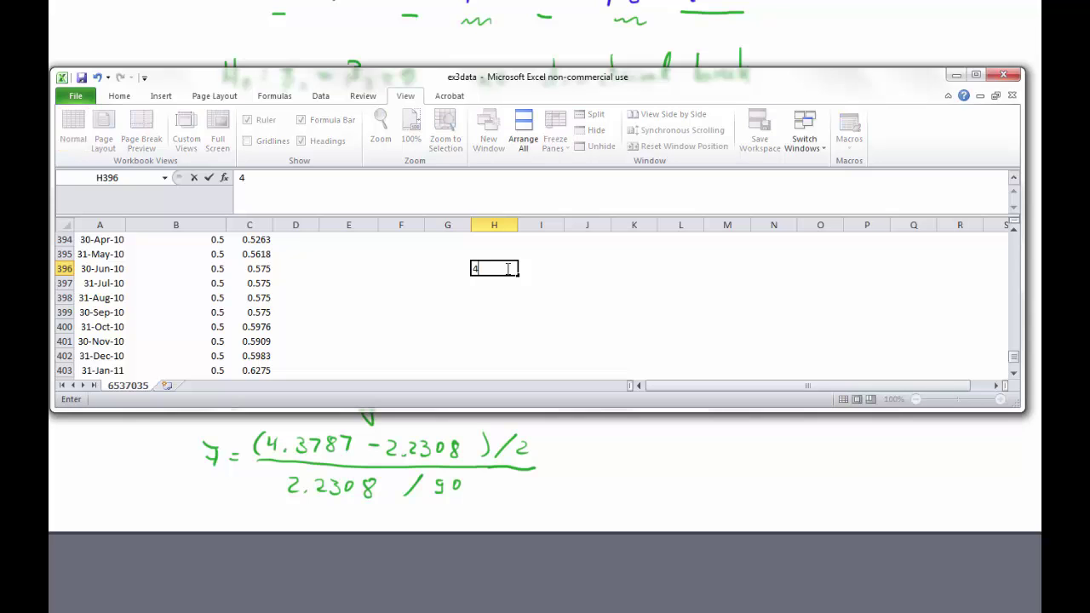
text(.3787)
key(Return)
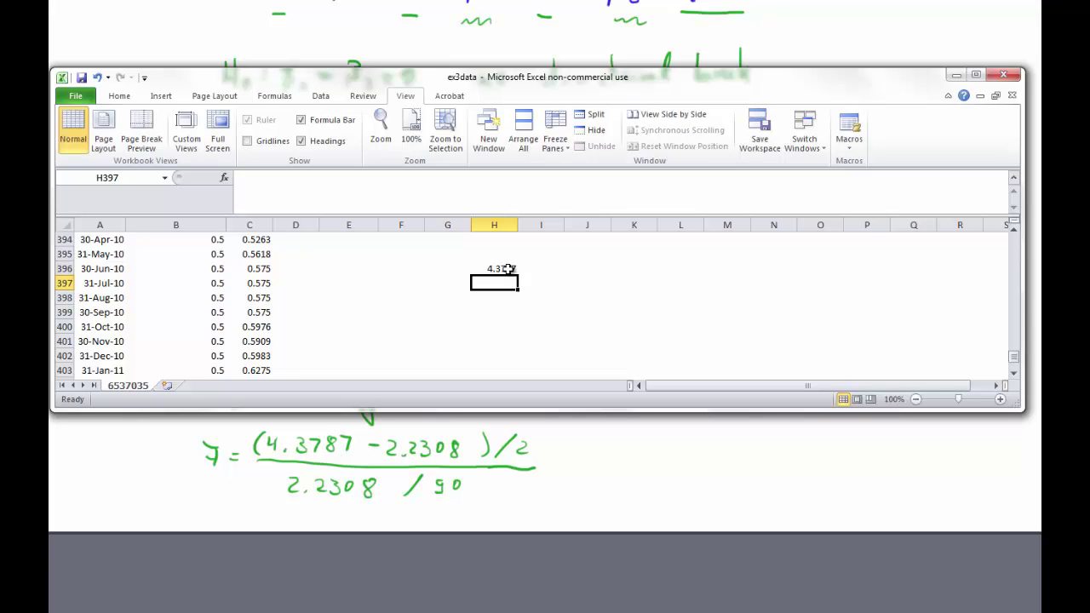
text(2.2)
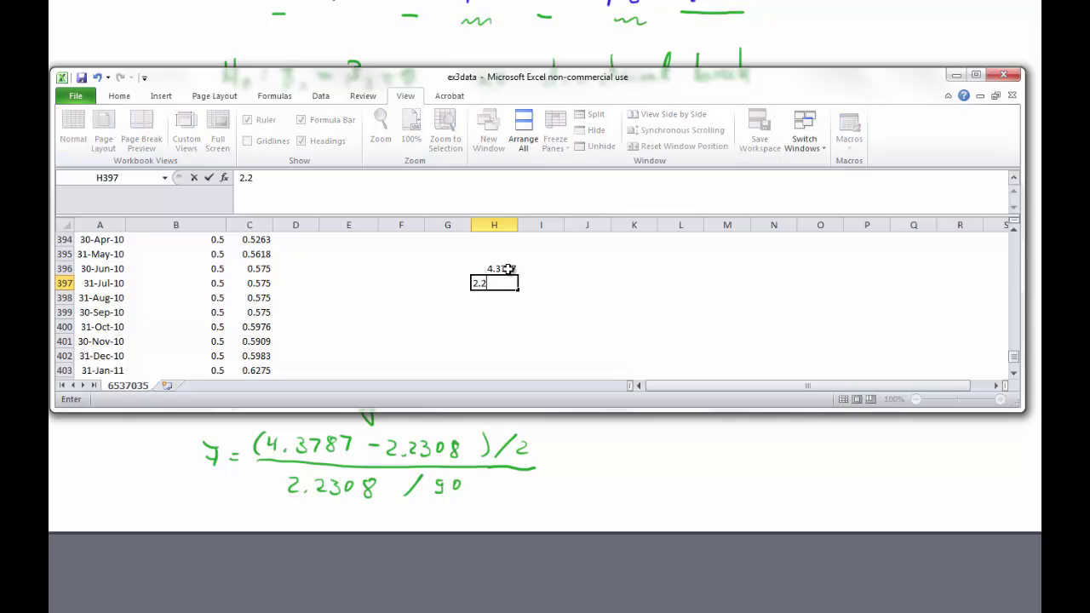
text(308)
key(Return)
Compute the F statistic in cell H399 with the formula =((H396-H397)/2)/(H397/90)
key(Return)
text(=)
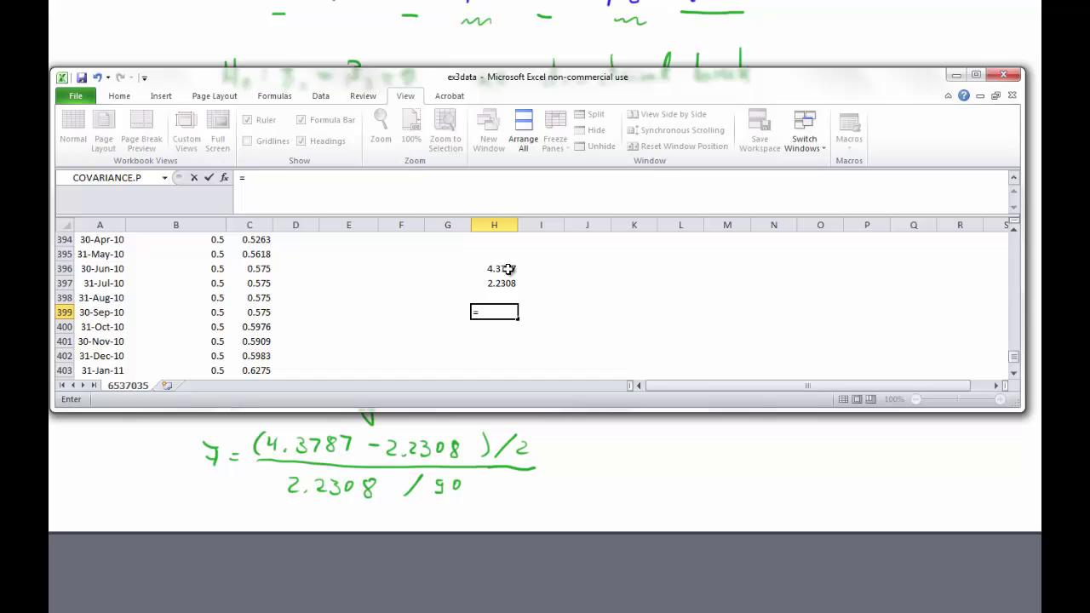
text((()
click(507, 269)
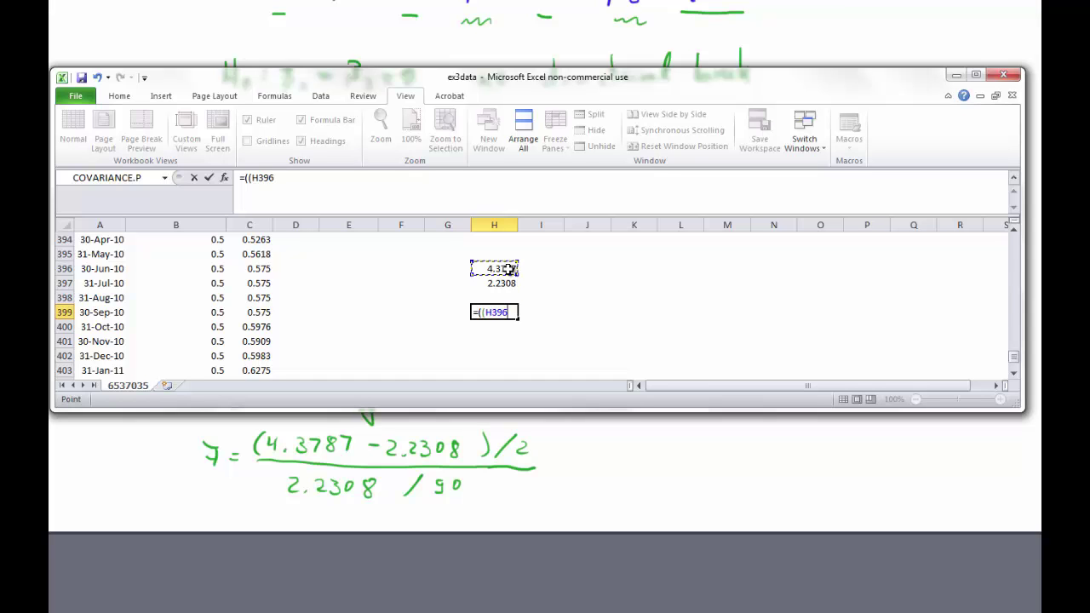
text(-)
key(Up)
key(Up)
text()/2)
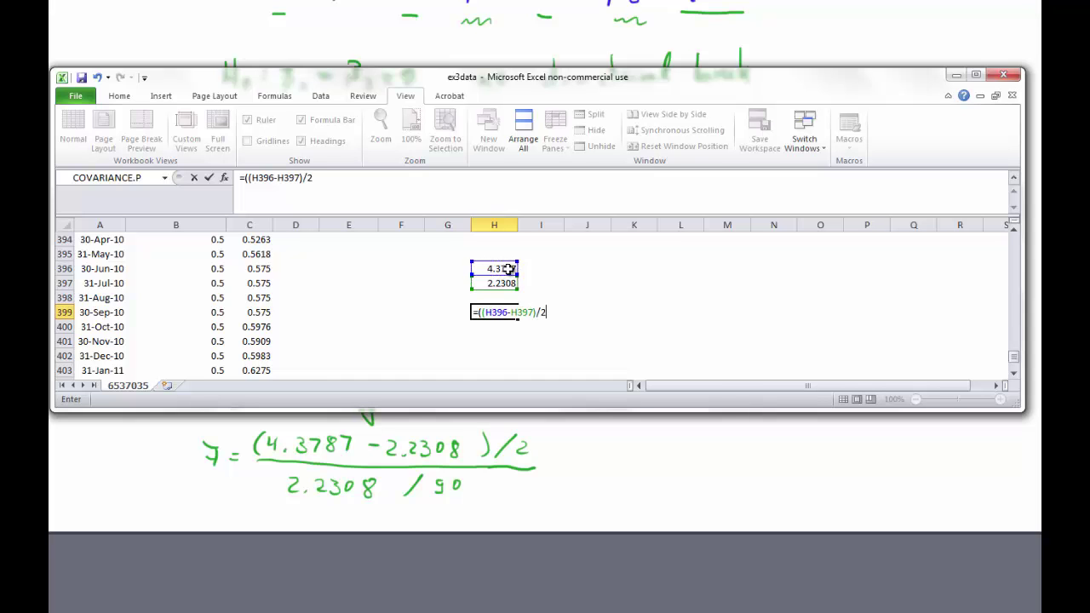
text()/(H397/90)
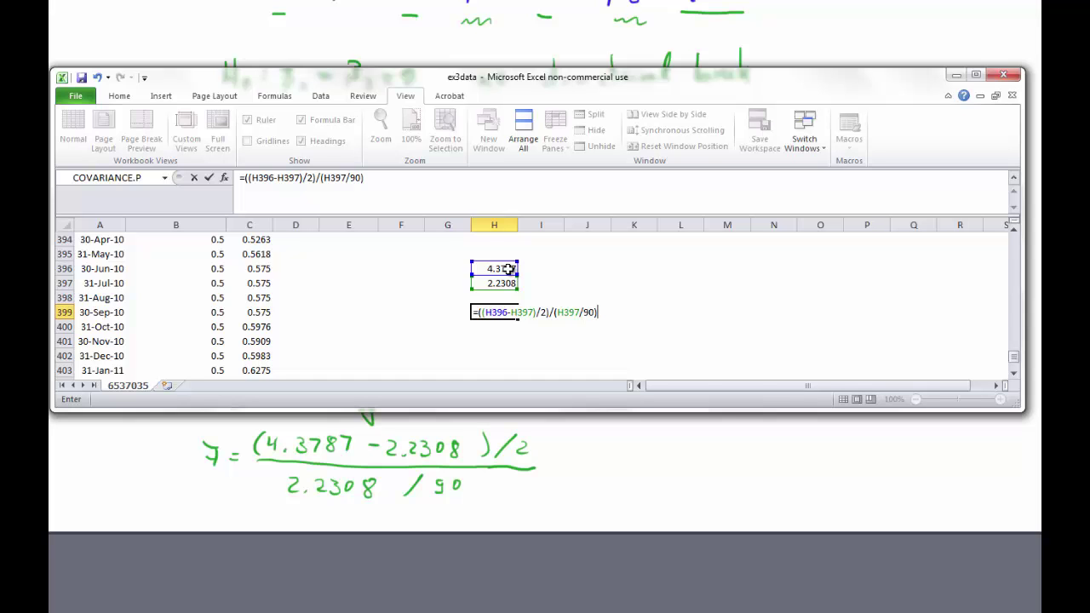
key(Return)
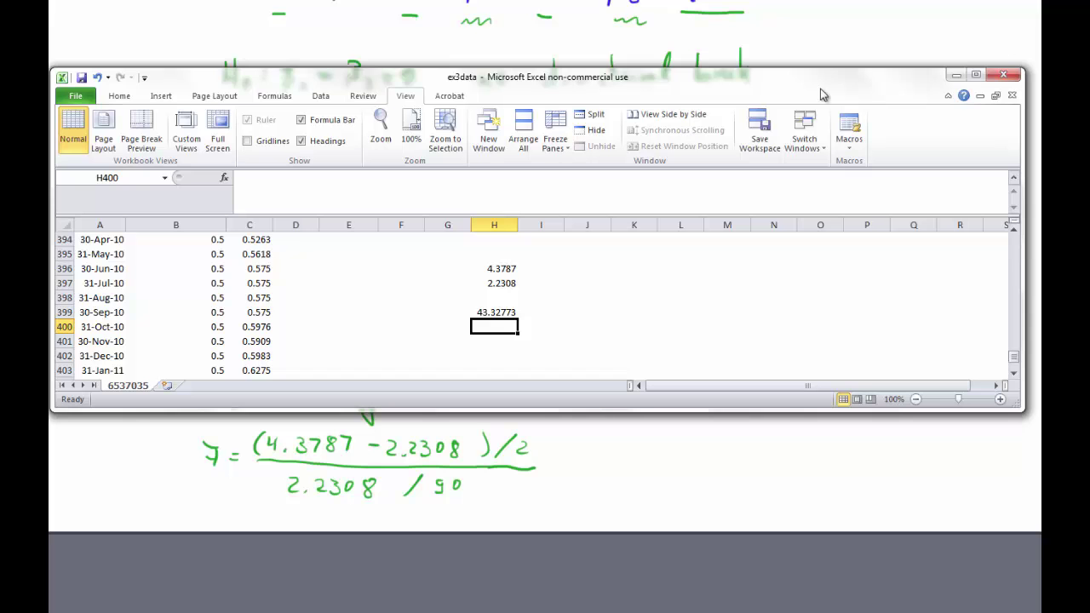
Return to the notes and write the F result as 43.33, followed by the conclusion "∴ Reject H0, SB!"
click(962, 76)
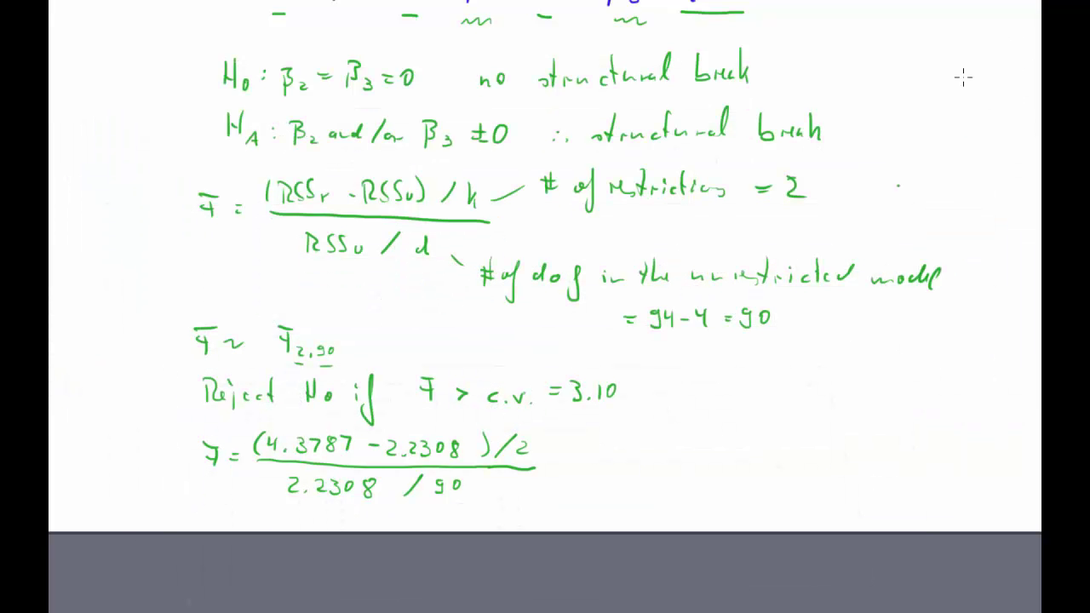
mouse_move(562, 466)
mouse_down()
mouse_move(639, 485)
mouse_move(662, 474)
mouse_move(649, 487)
mouse_up()
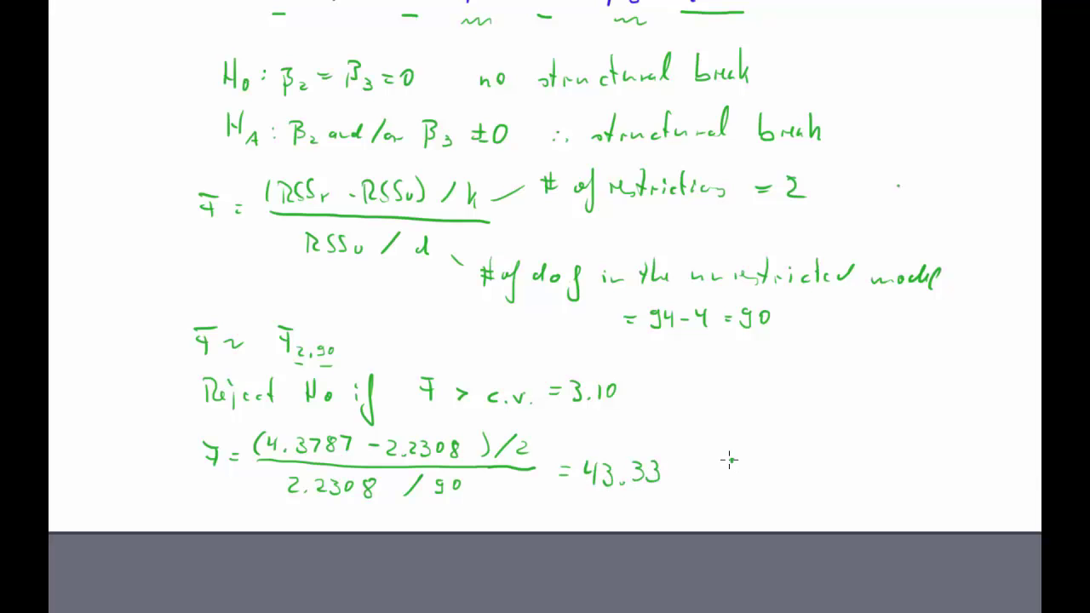
click(727, 471)
click(739, 472)
mouse_move(765, 460)
mouse_down()
mouse_move(787, 486)
mouse_move(831, 458)
mouse_move(870, 457)
mouse_up()
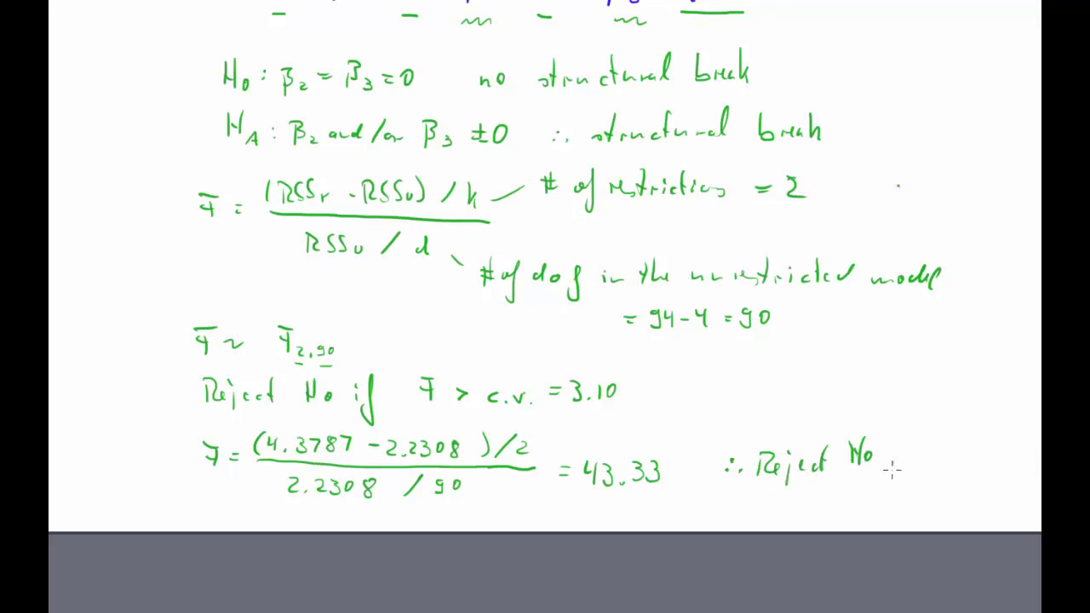
drag(919, 444, 909, 465)
mouse_move(923, 443)
mouse_down()
mouse_move(923, 465)
mouse_move(946, 453)
mouse_up()
click(948, 458)
Switch to EViews and enlarge the equation window until the whole regression output fits
scroll(945, 457, up, 5)
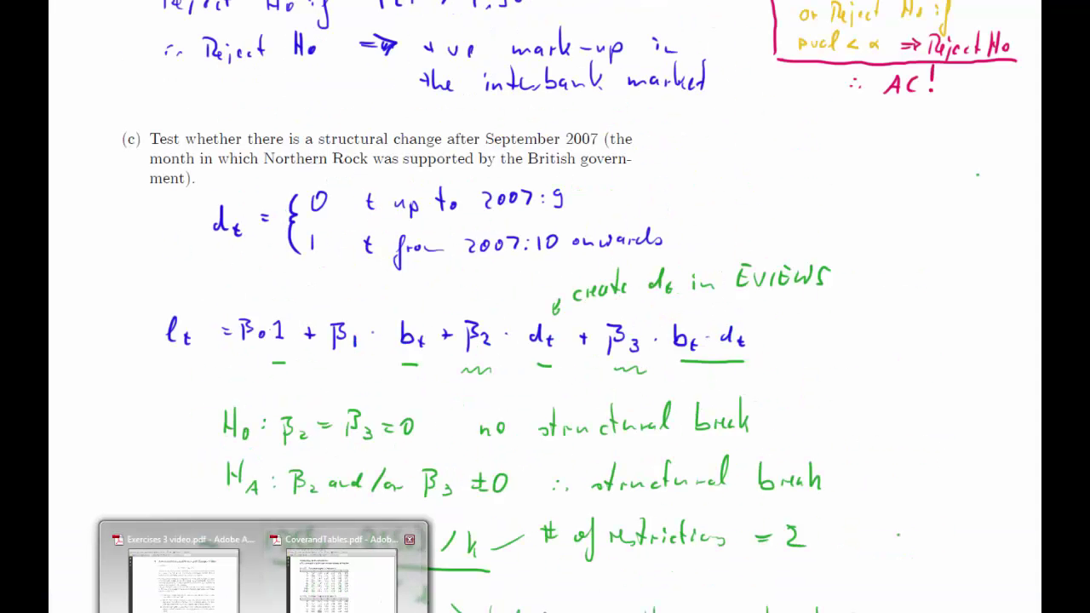
click(182, 566)
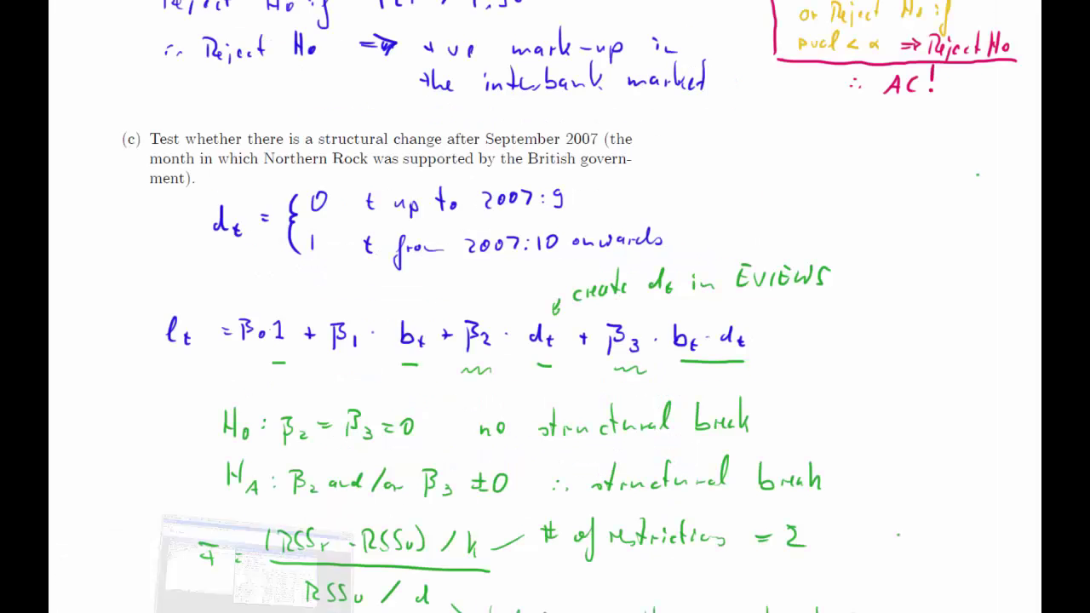
key(alt+Tab)
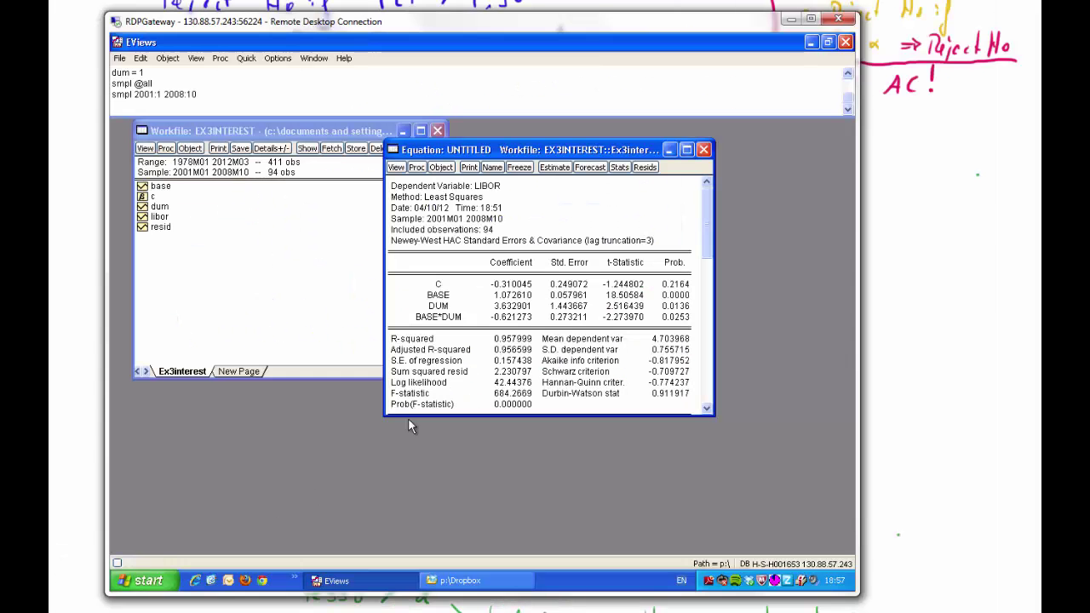
drag(566, 415, 552, 476)
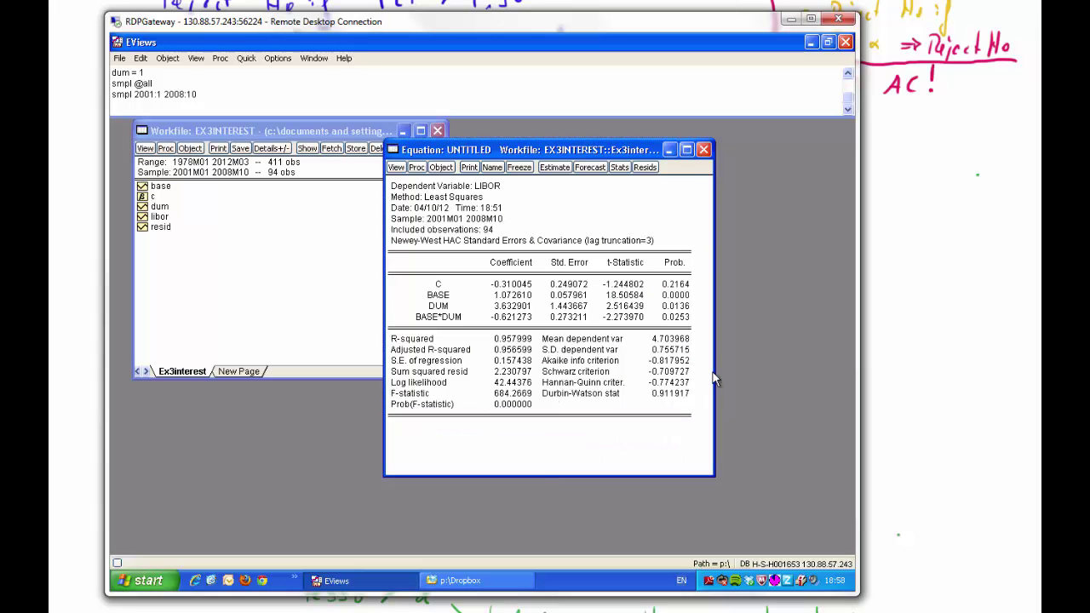
drag(715, 375, 747, 379)
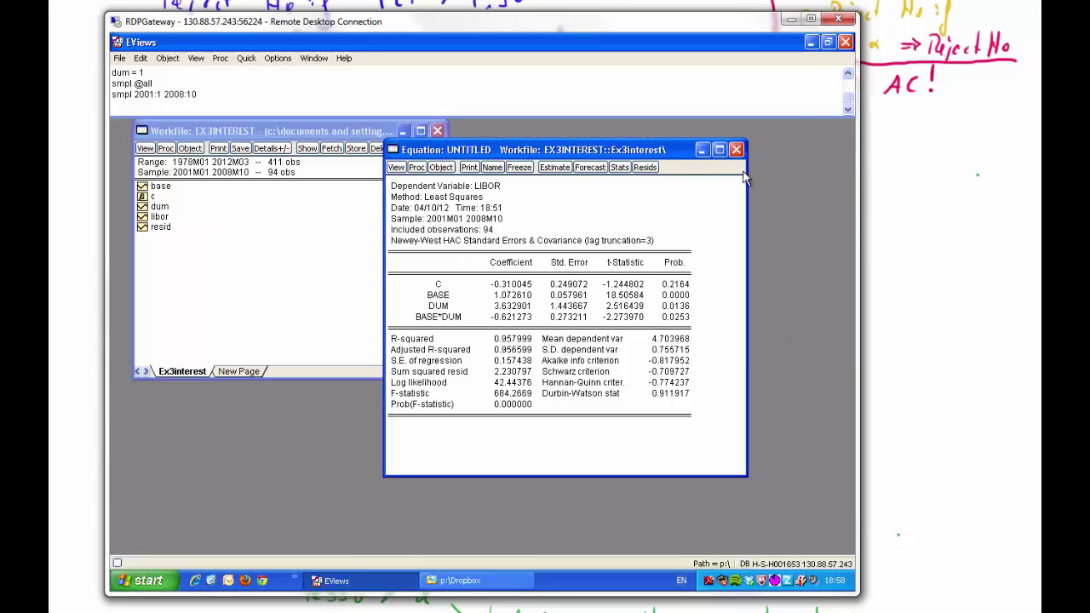
Examine the t-statistics and p-values of the DUM and BASE*DUM terms in the regression output
click(440, 300)
click(443, 308)
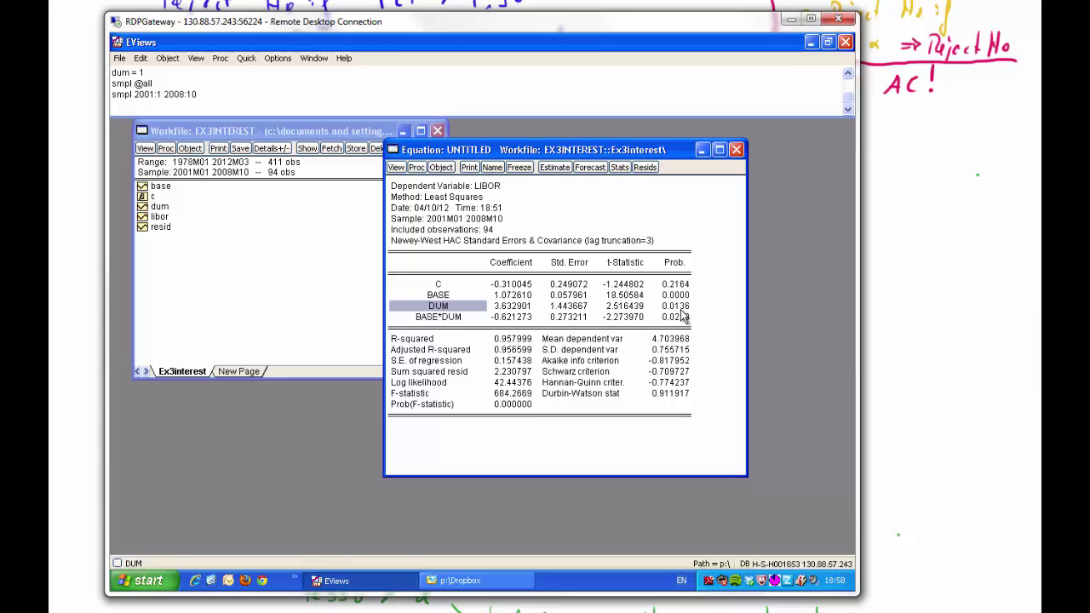
click(626, 308)
click(628, 318)
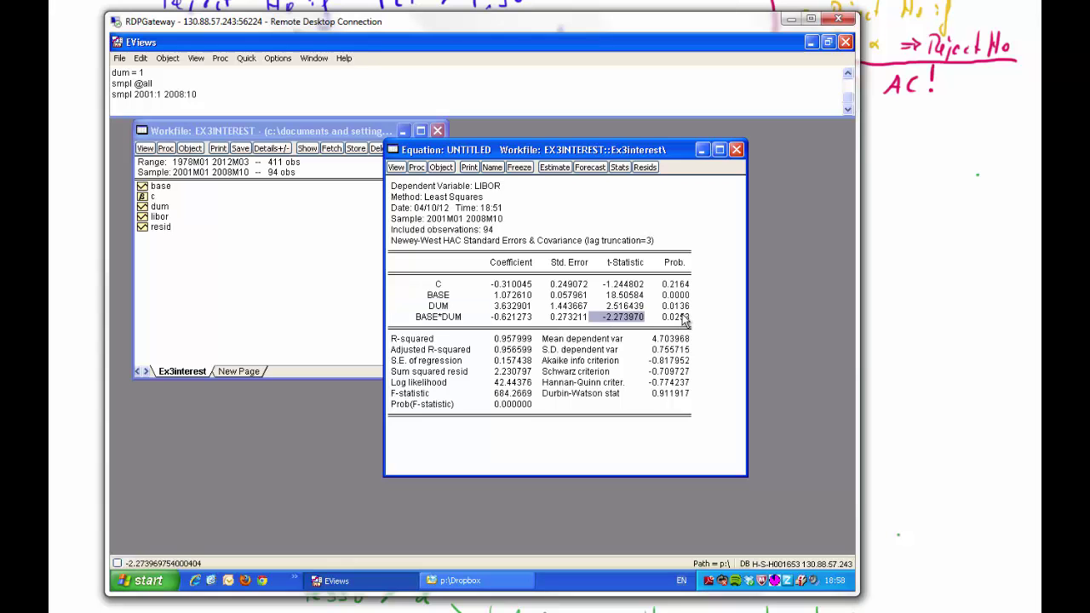
click(681, 309)
click(679, 317)
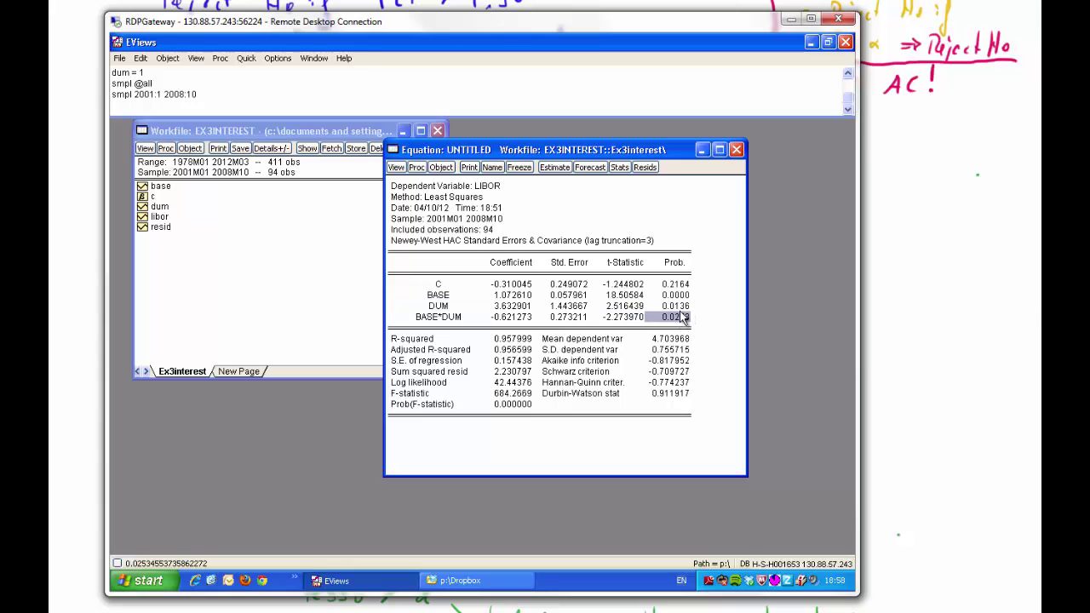
click(680, 306)
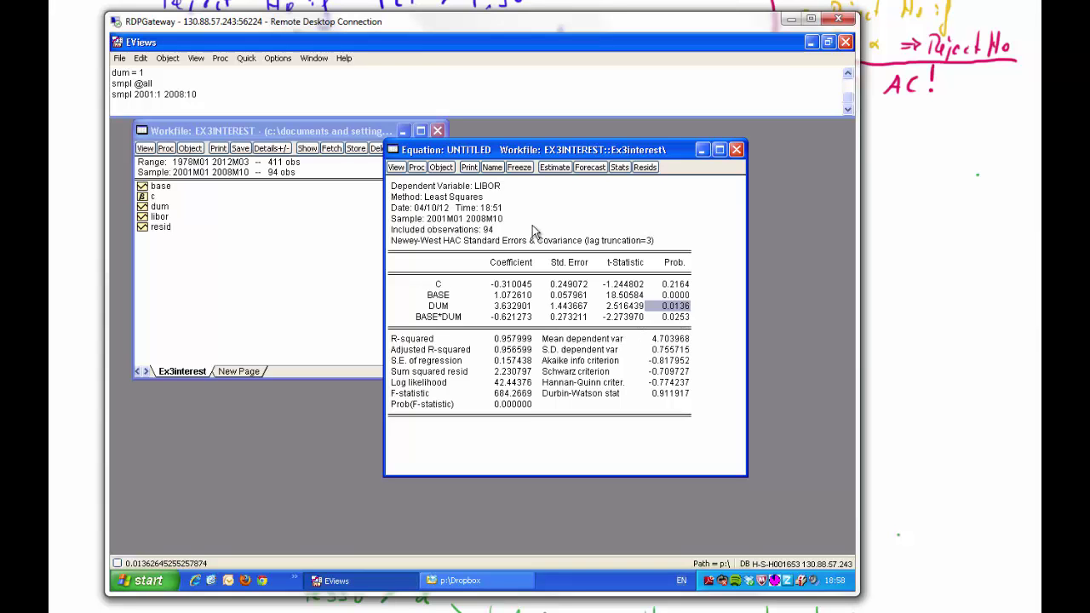
Run the Serial Correlation LM Test on the equation's residuals with 12 lags
click(397, 168)
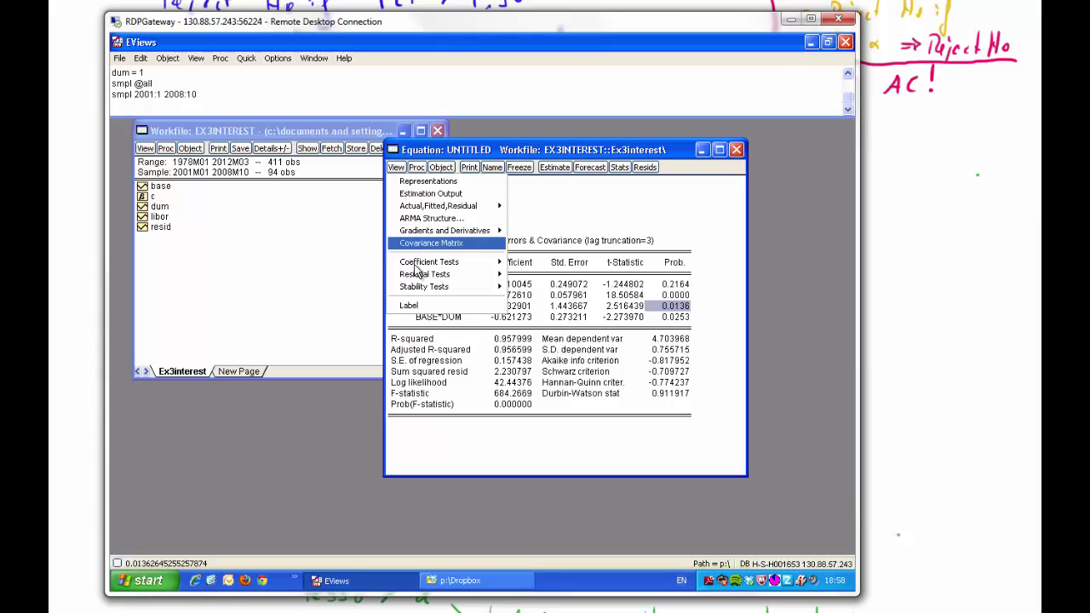
mouse_move(418, 276)
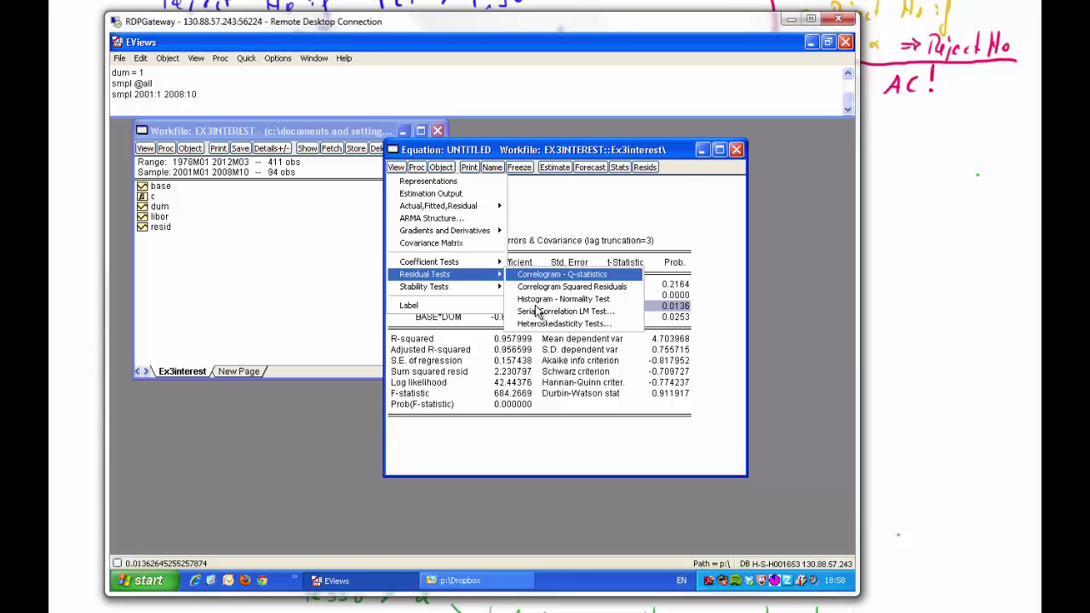
click(536, 311)
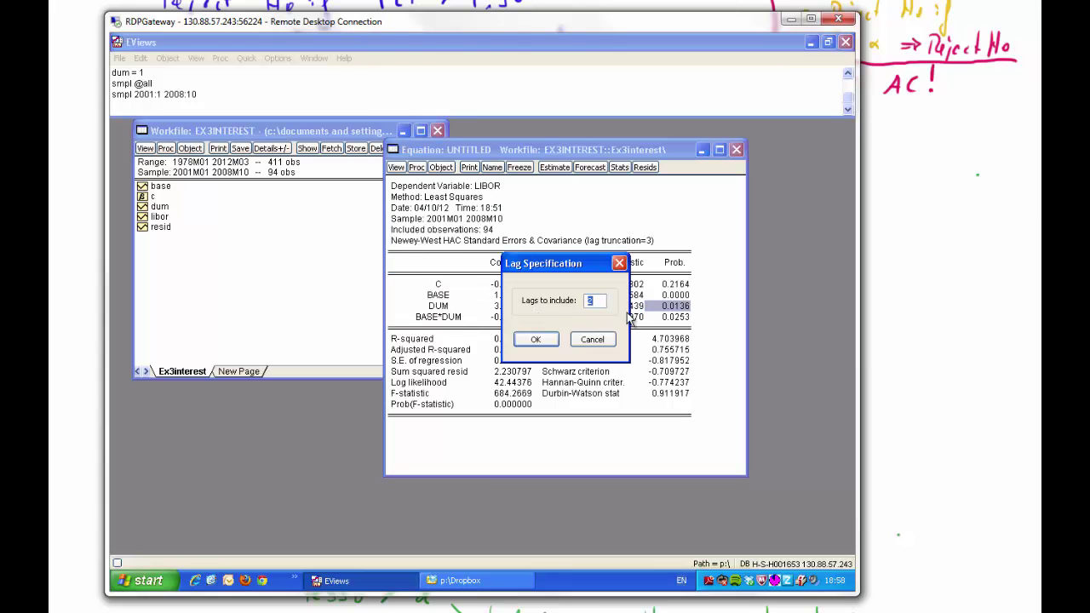
key(Return)
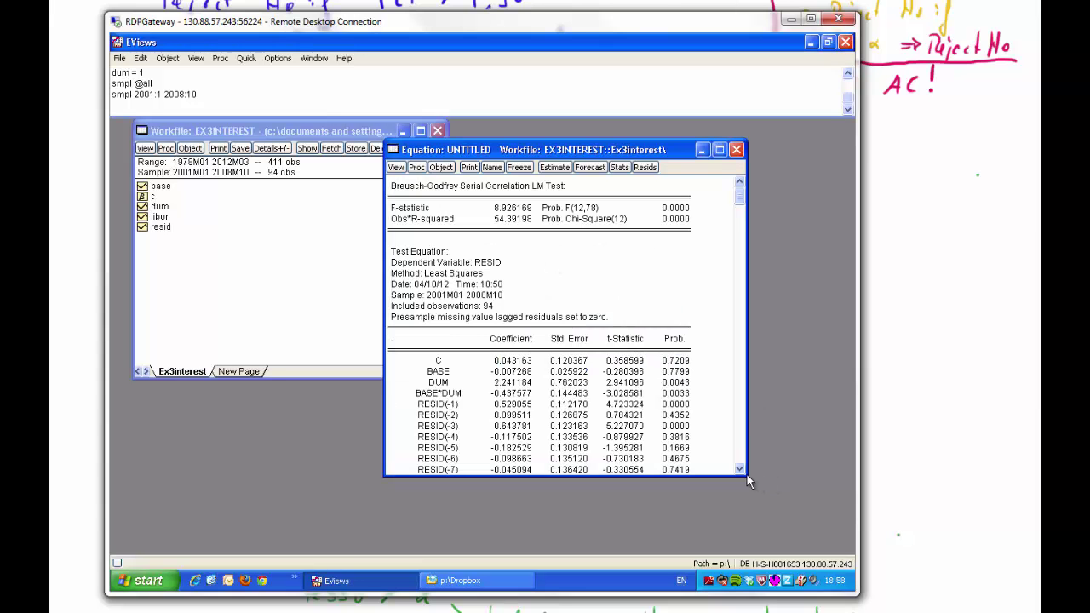
Enlarge the equation window and read through the Breusch-Godfrey test output down to its summary statistics
drag(747, 475, 760, 535)
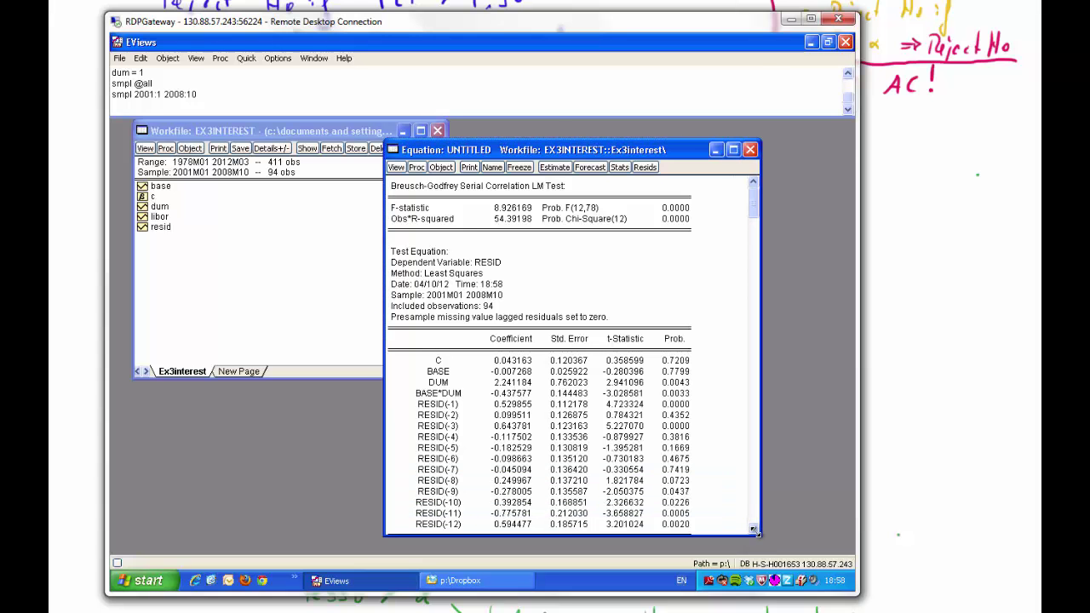
click(752, 528)
click(752, 529)
click(753, 528)
click(752, 529)
click(752, 528)
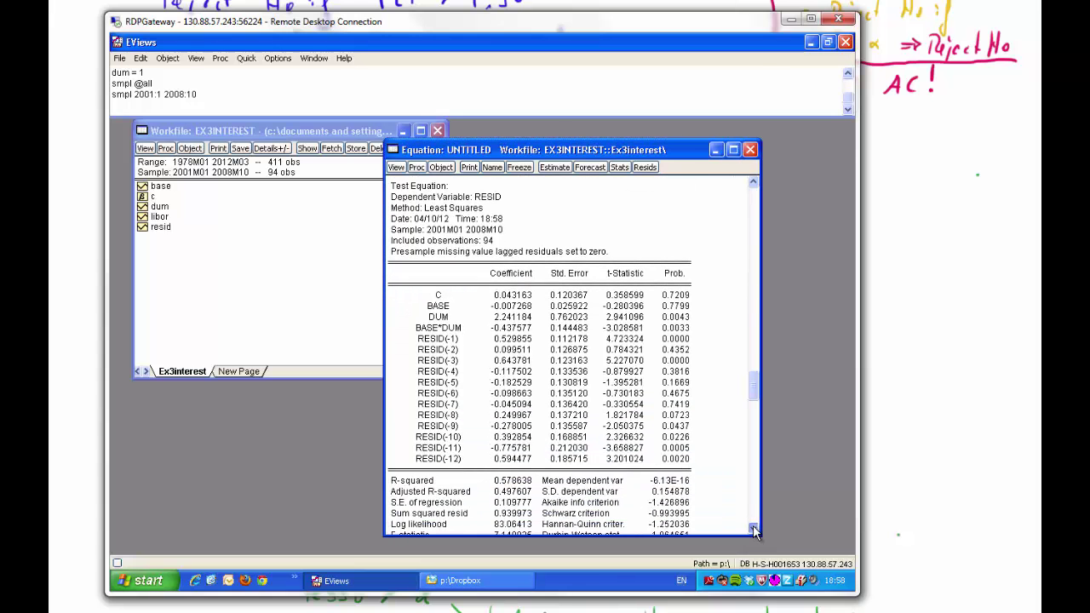
click(754, 200)
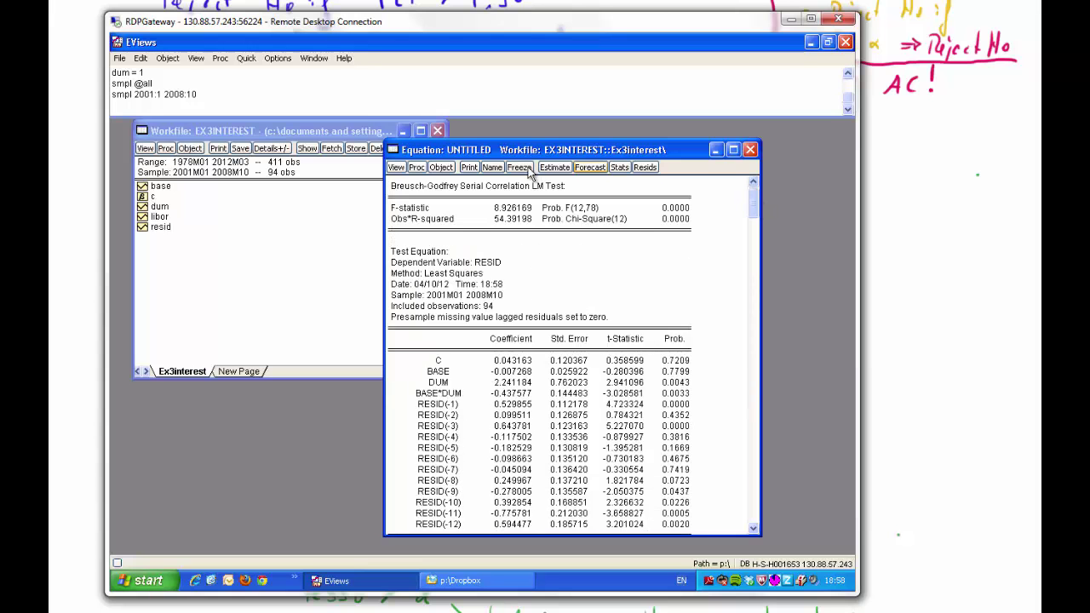
Re-estimate the equation with heteroskedasticity consistent coefficient covariance set to Newey-West
click(553, 168)
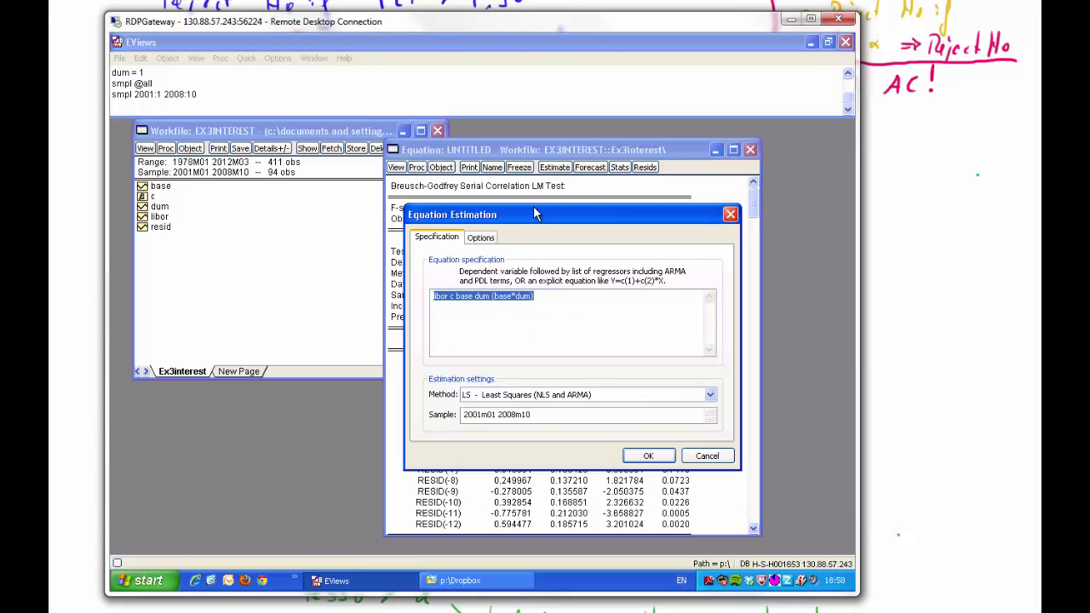
click(477, 239)
click(453, 305)
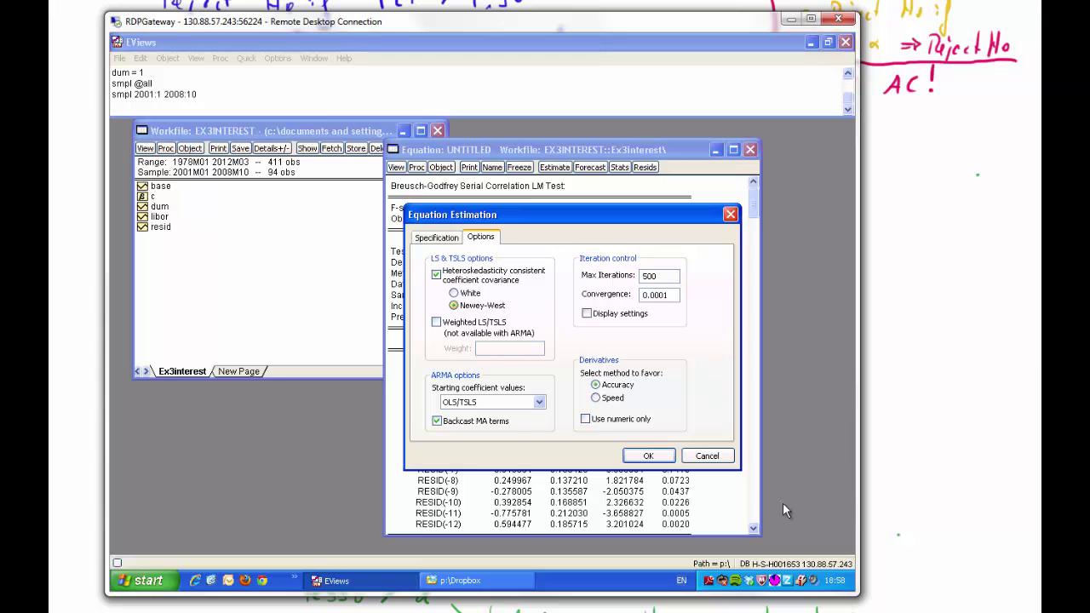
click(647, 455)
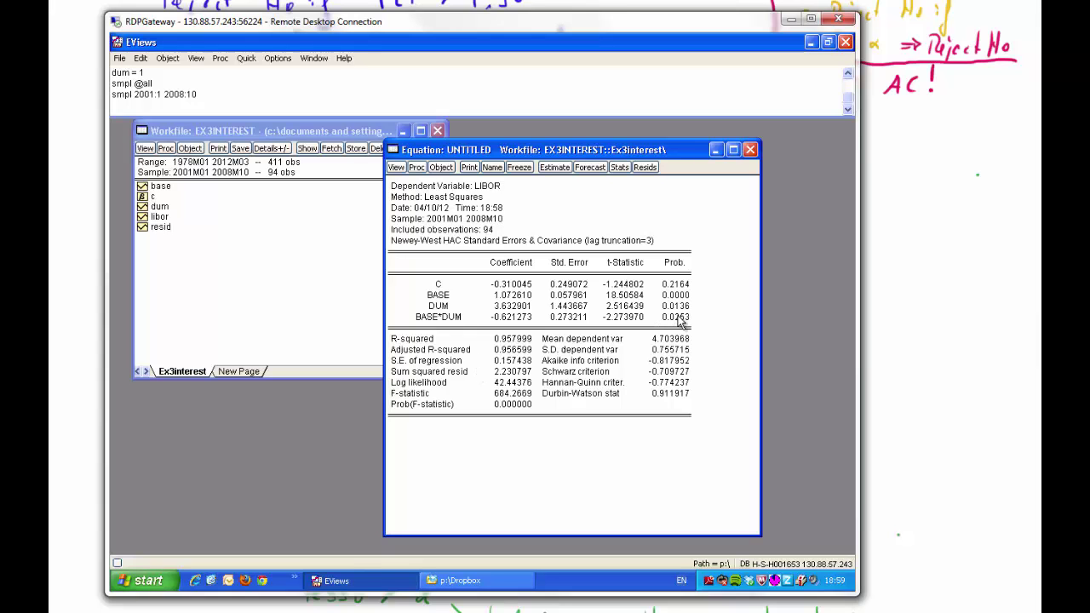
Inspect the BASE, DUM and BASE*DUM rows of the re-estimated equation
click(437, 302)
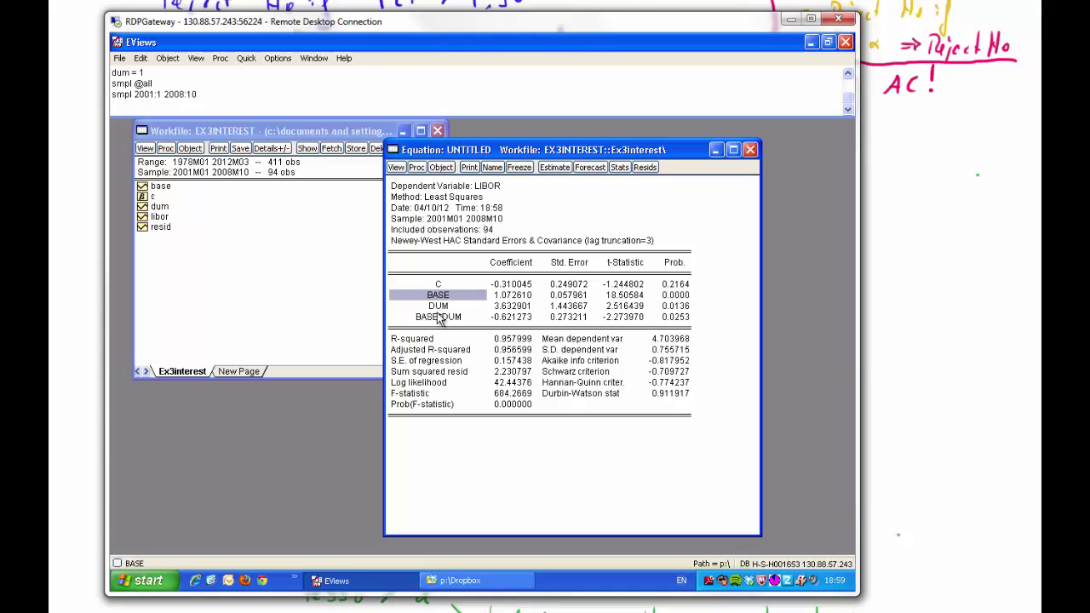
click(438, 307)
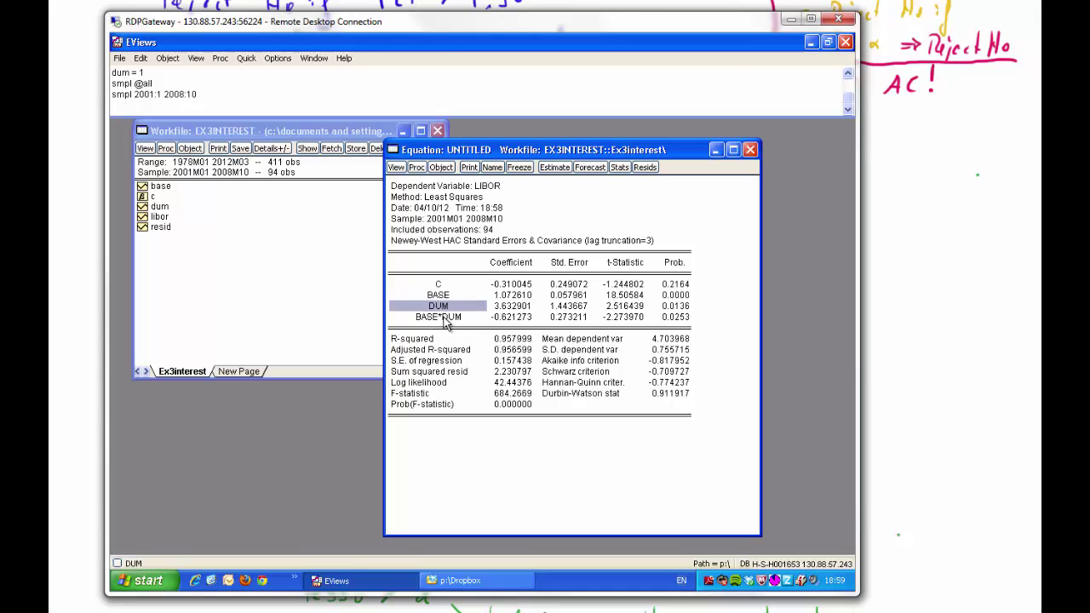
click(443, 318)
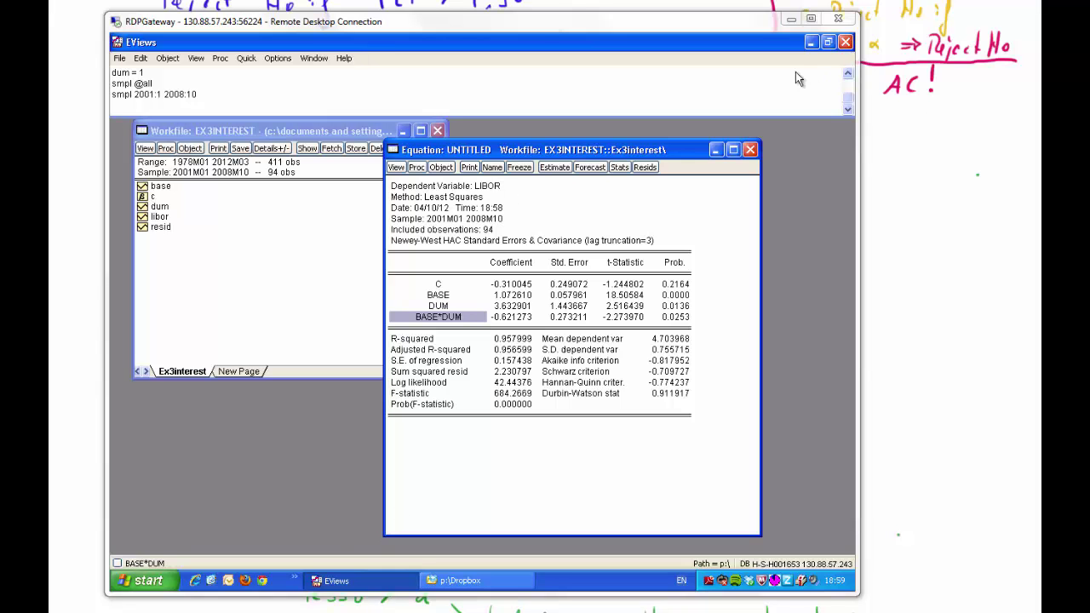
Return to the notes and write the label (d) beside the fitted LIBOR equation below the F test
click(790, 19)
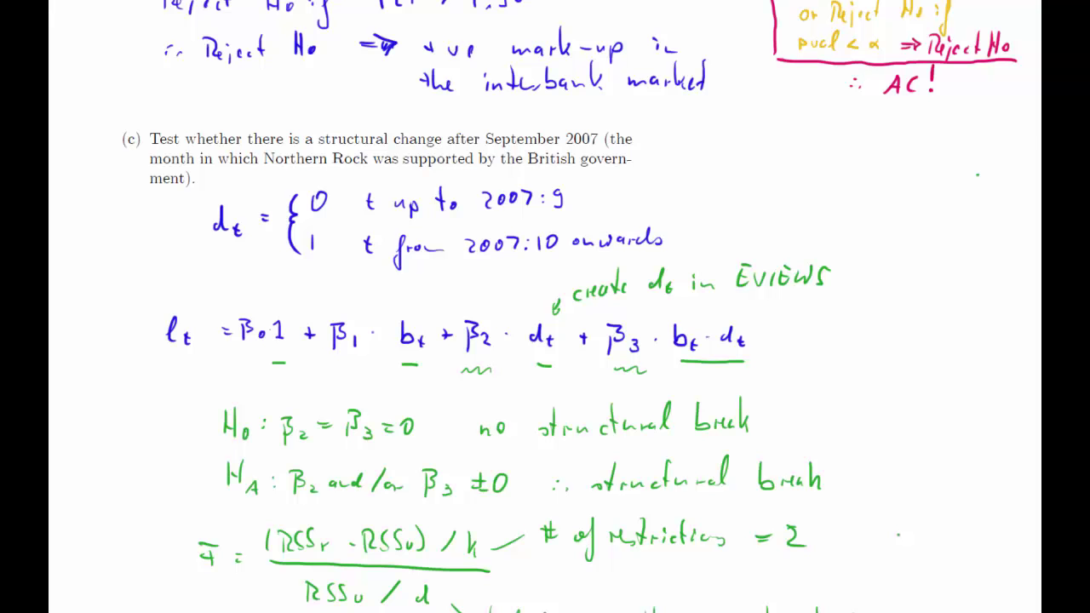
scroll(545, 307, down, 6)
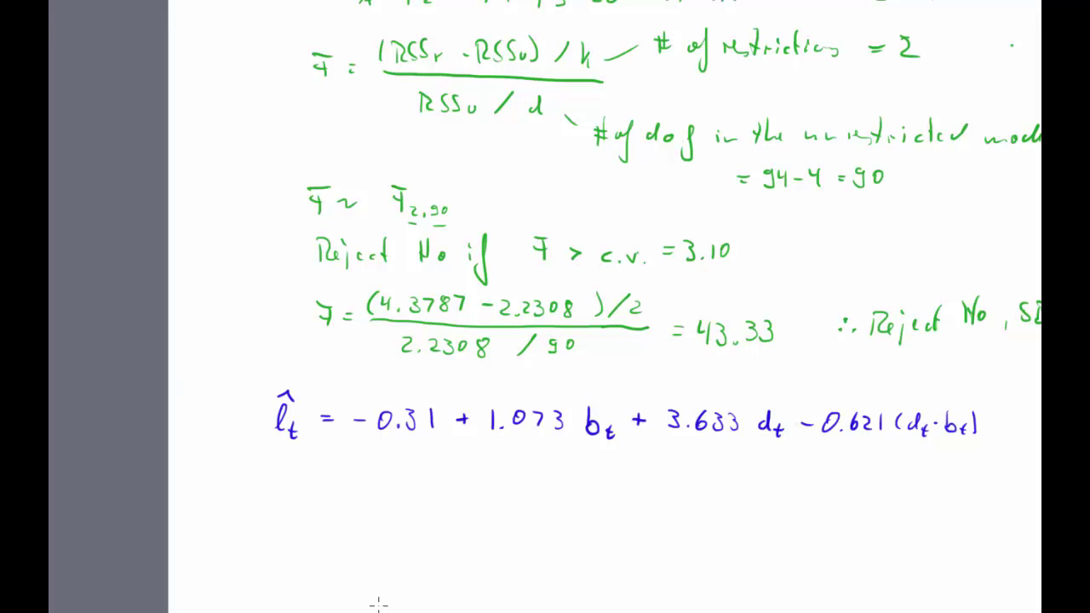
scroll(604, 306, left, 1)
scroll(545, 306, right, 3)
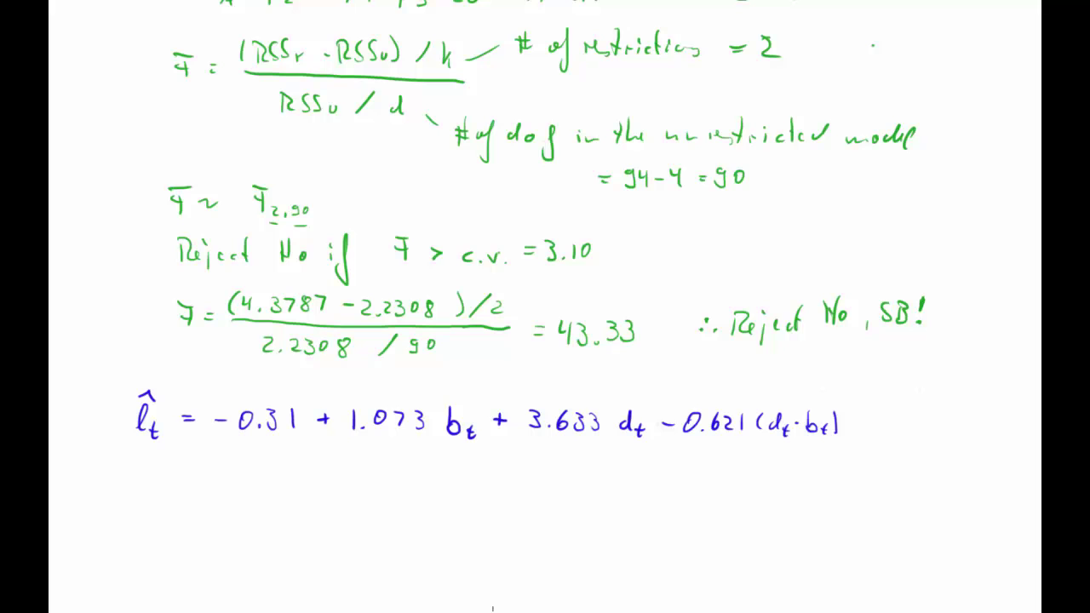
drag(85, 372, 81, 400)
mouse_move(94, 388)
mouse_down()
mouse_move(89, 397)
mouse_move(106, 400)
mouse_up()
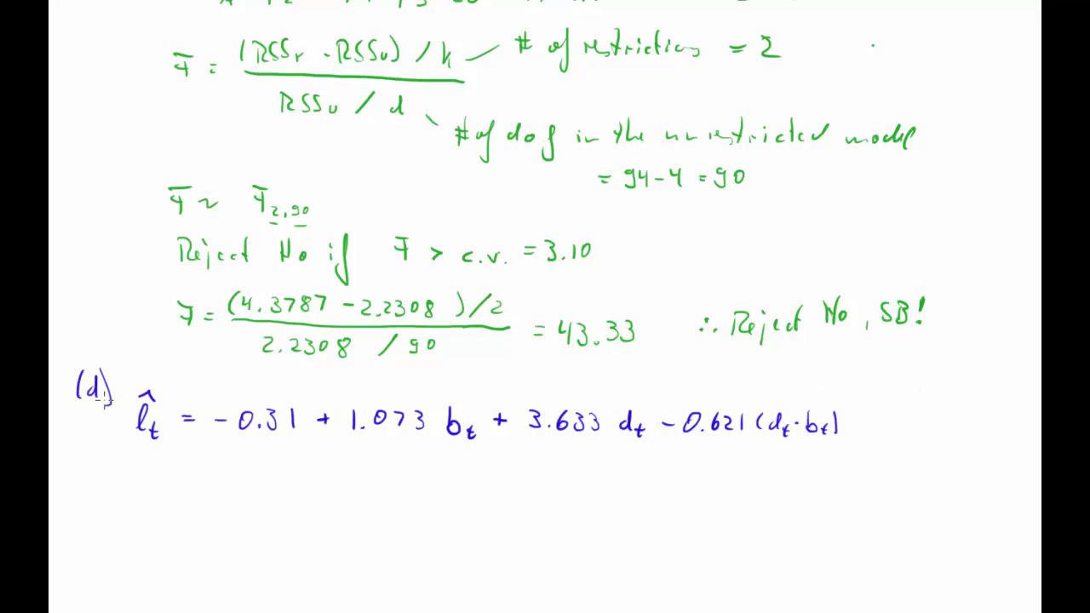